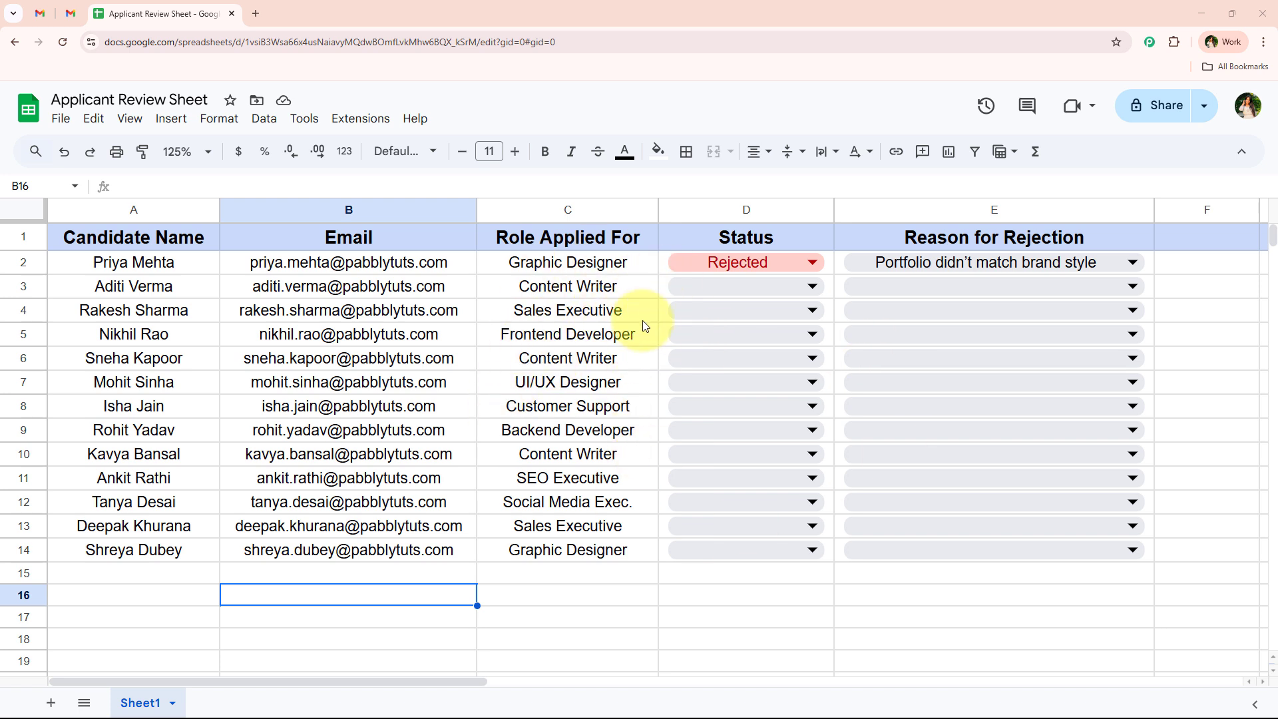
- Set the row 3 Content Writer's Status to Rejected and reason to 'Portfolio didn't match brand style'
left_click(682, 293)
left_click(893, 287)
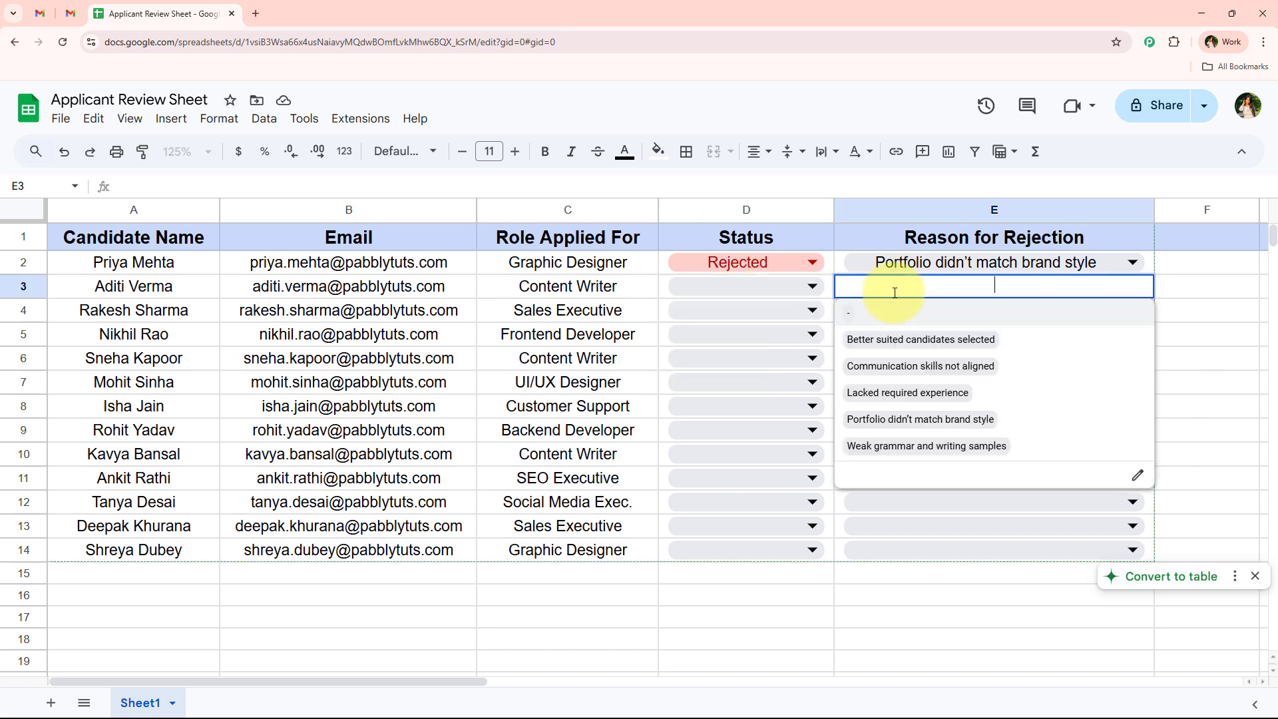
left_click(1186, 315)
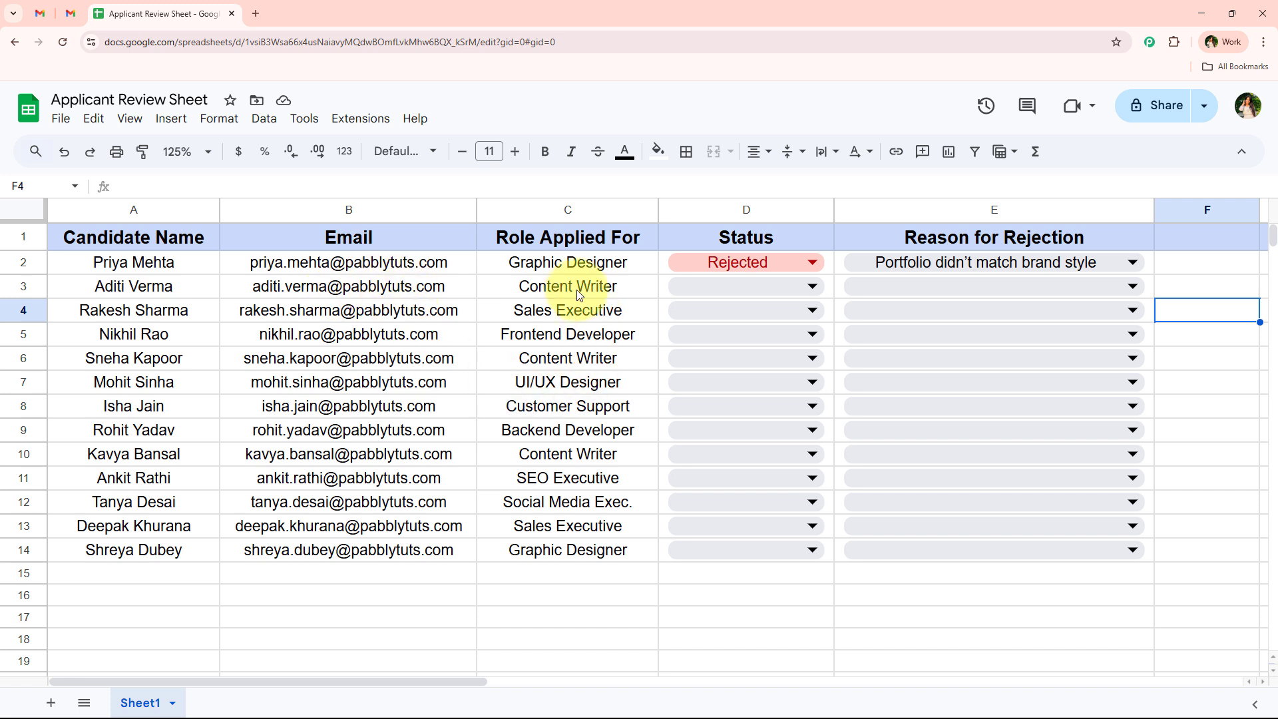
left_click(732, 286)
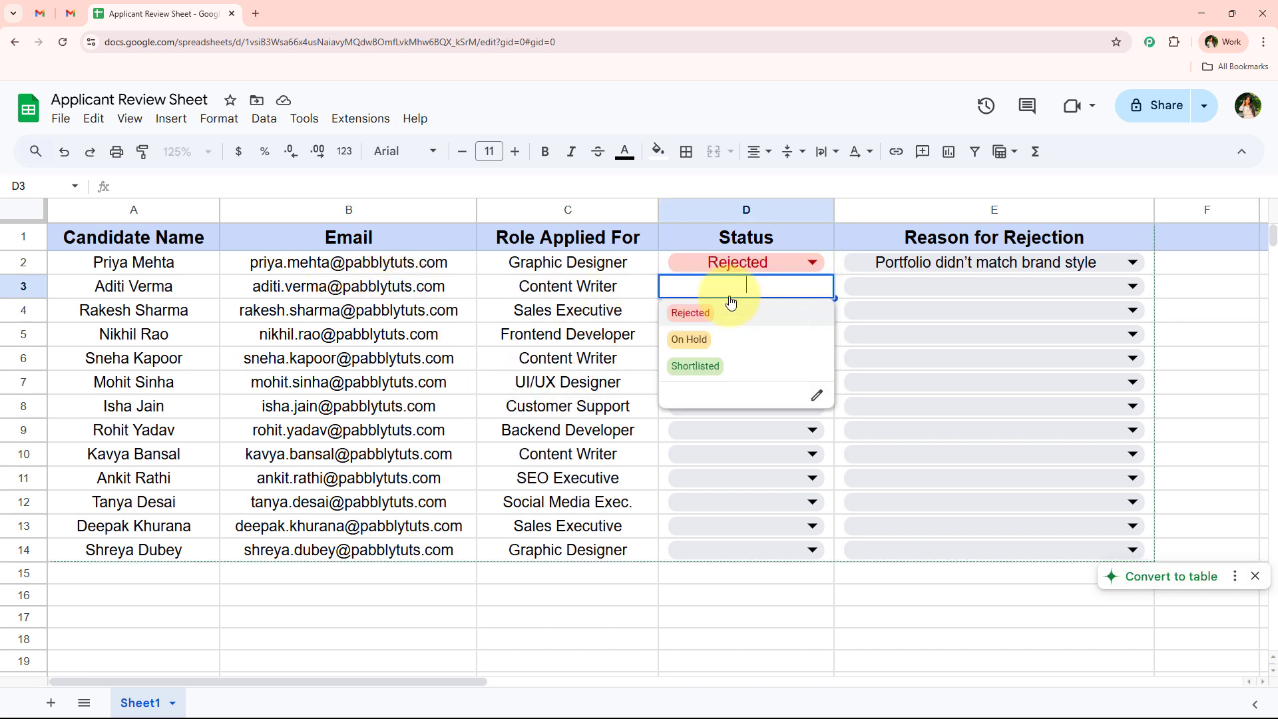
left_click(706, 311)
left_click(900, 293)
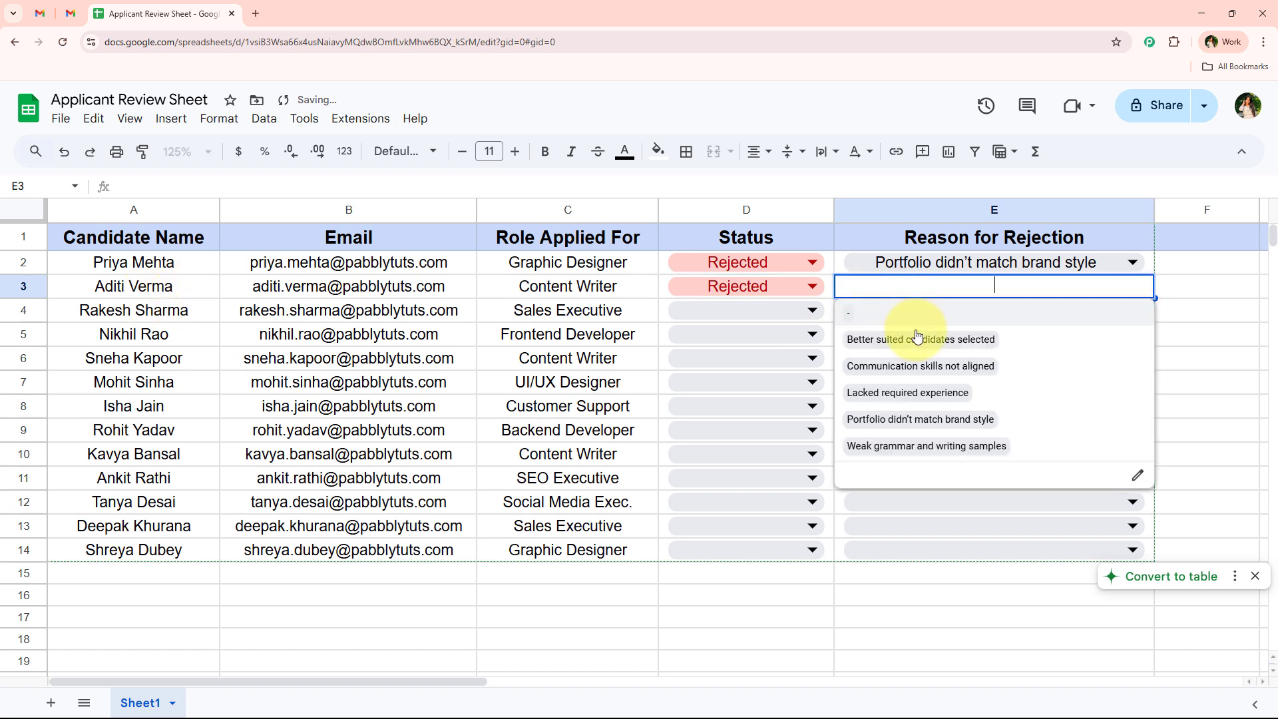
left_click(993, 421)
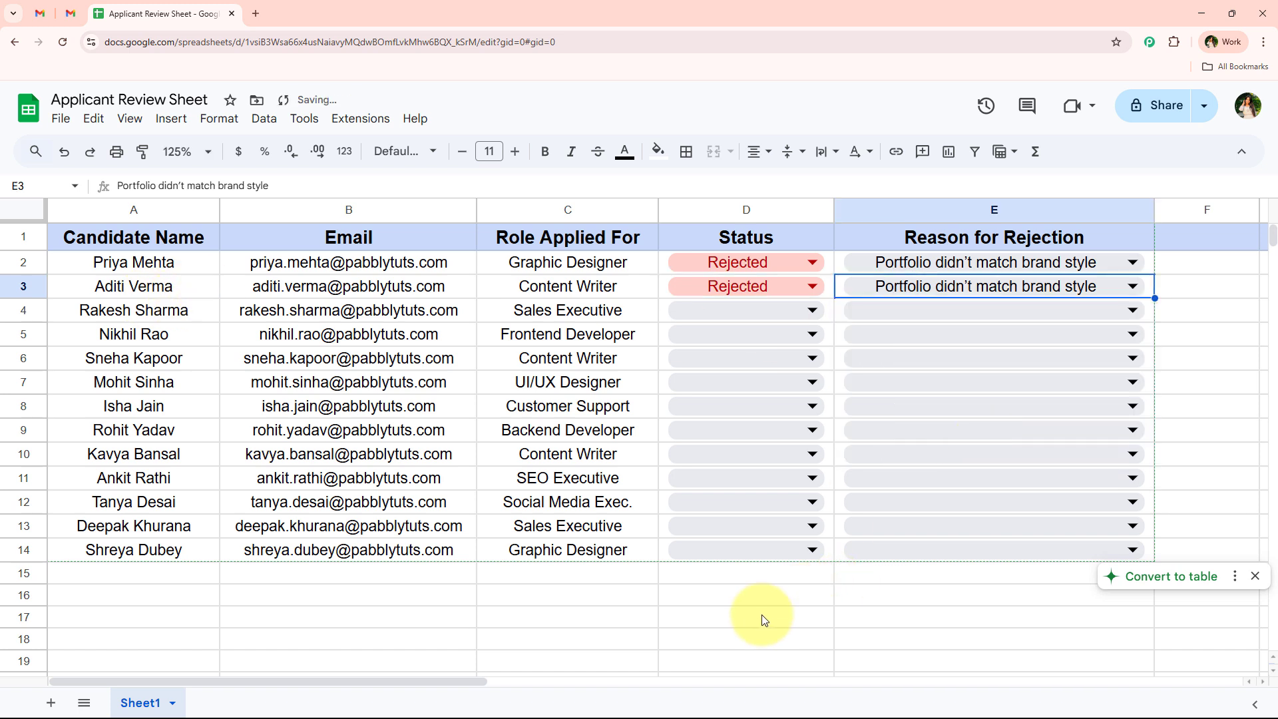
left_click(755, 615)
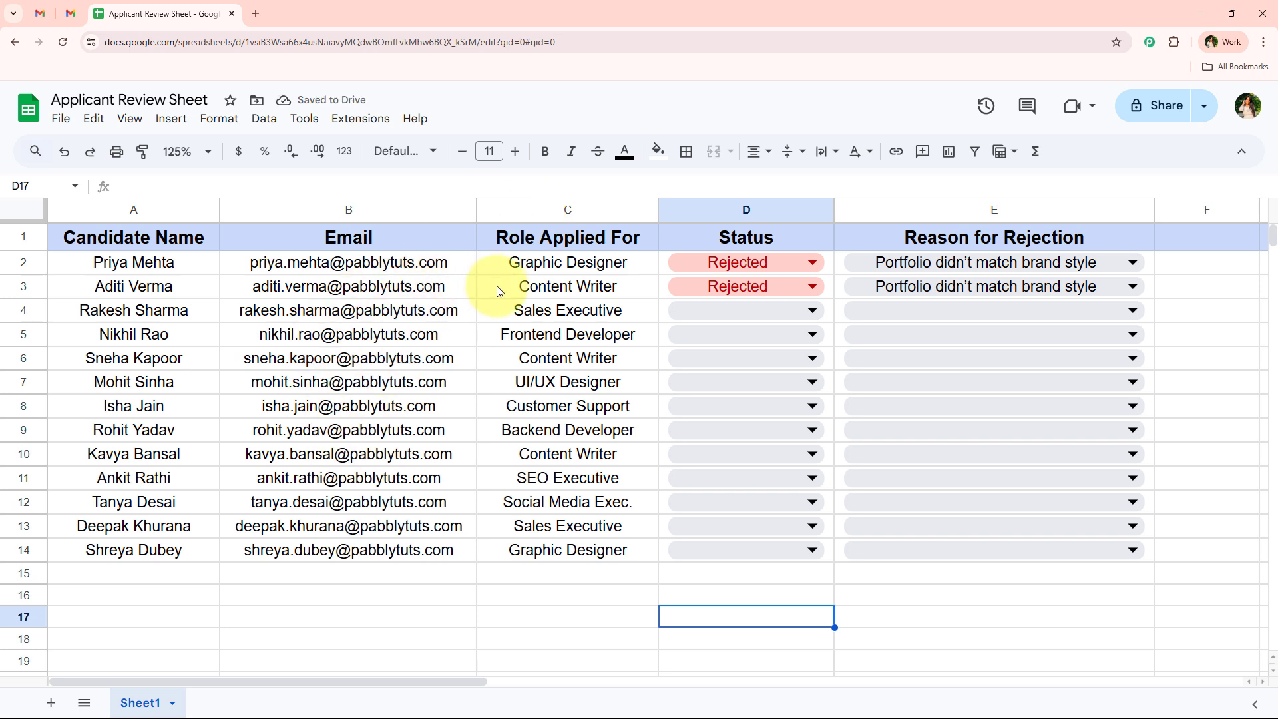
- Read the Gmail rejection email, highlighting its thank-you line and portfolio/brand-style reasoning
left_click(80, 14)
scroll(400, 479, "down", 1)
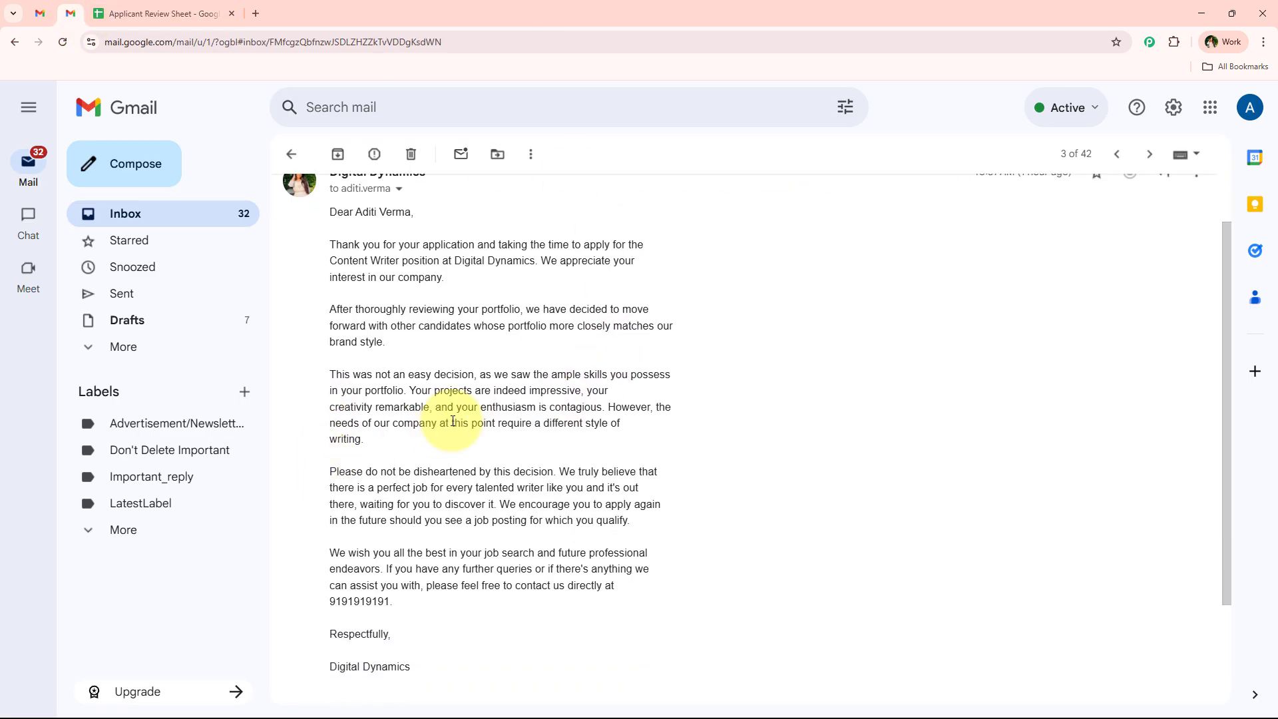
scroll(433, 399, "up", 1)
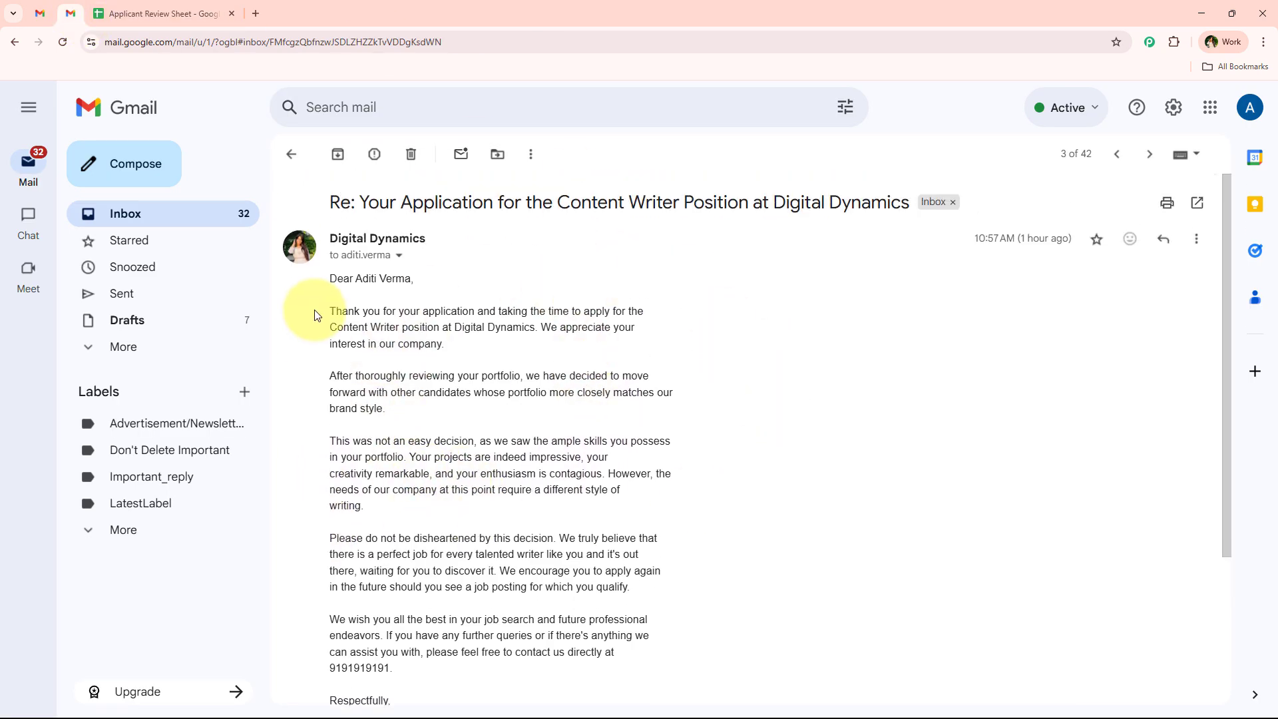
left_click_drag(330, 311, 686, 346)
left_click(544, 328)
left_click(537, 352)
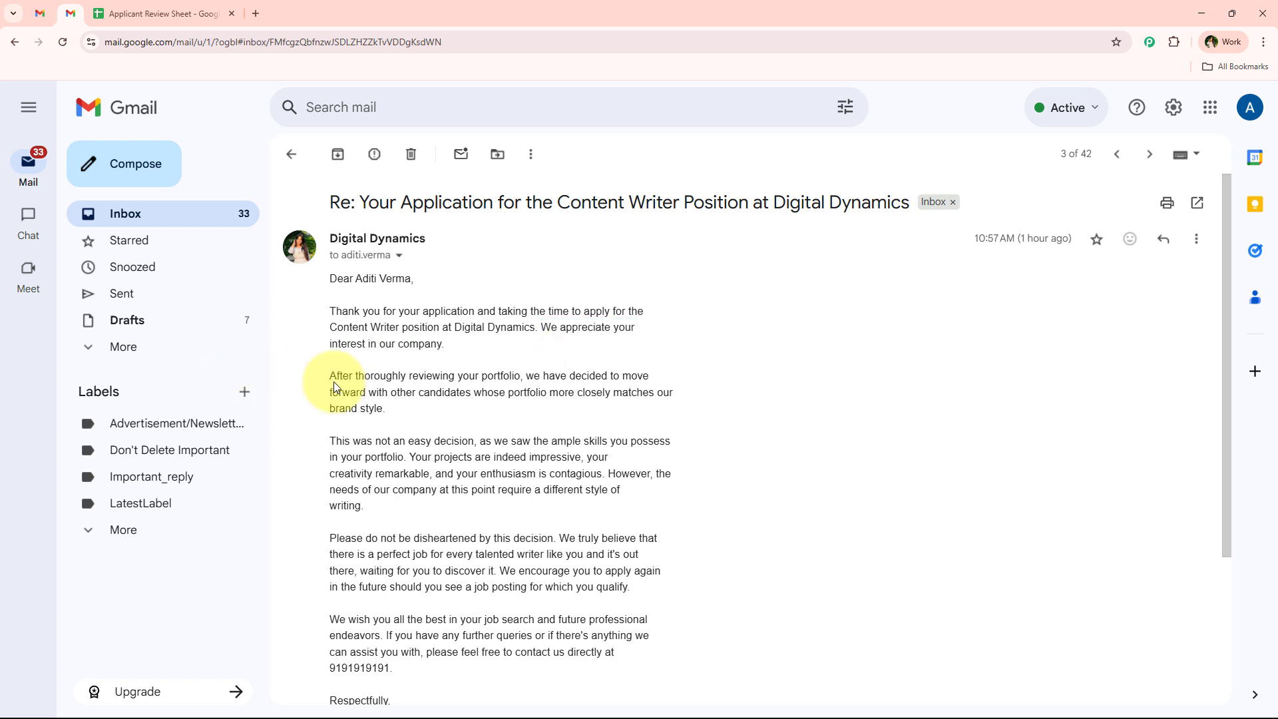
left_click_drag(331, 377, 661, 379)
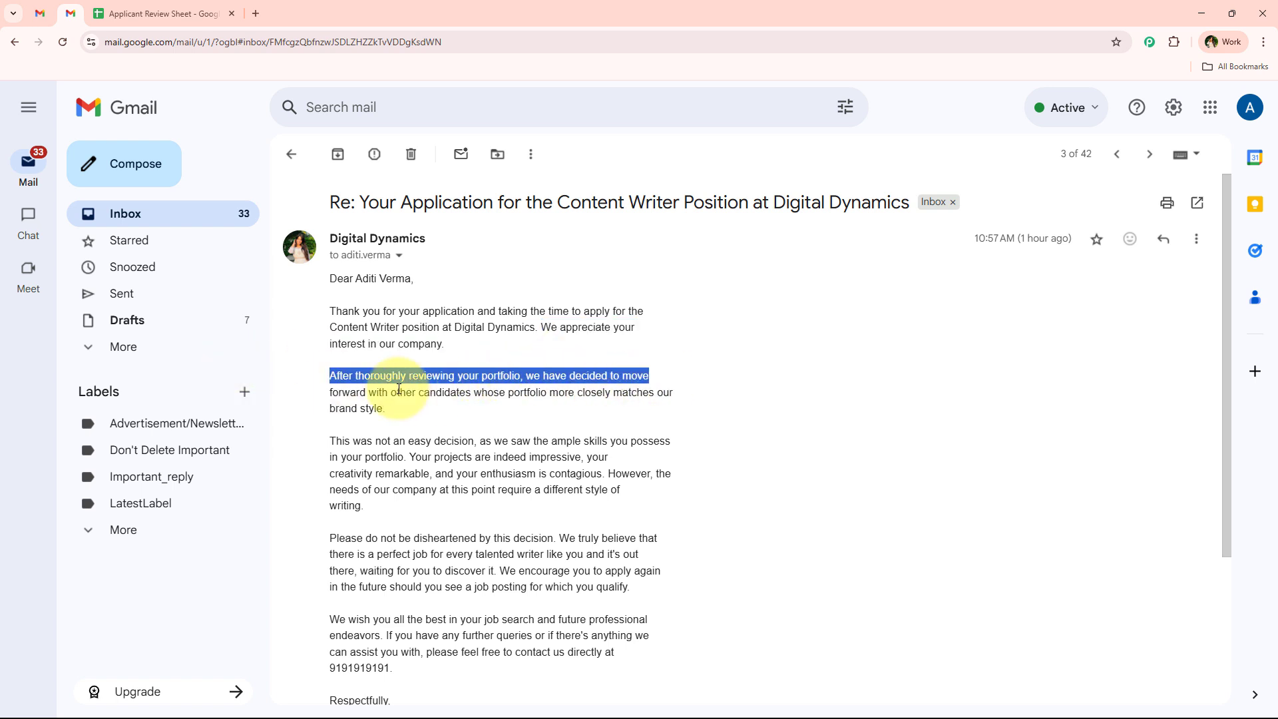
left_click_drag(328, 393, 677, 407)
left_click(504, 417)
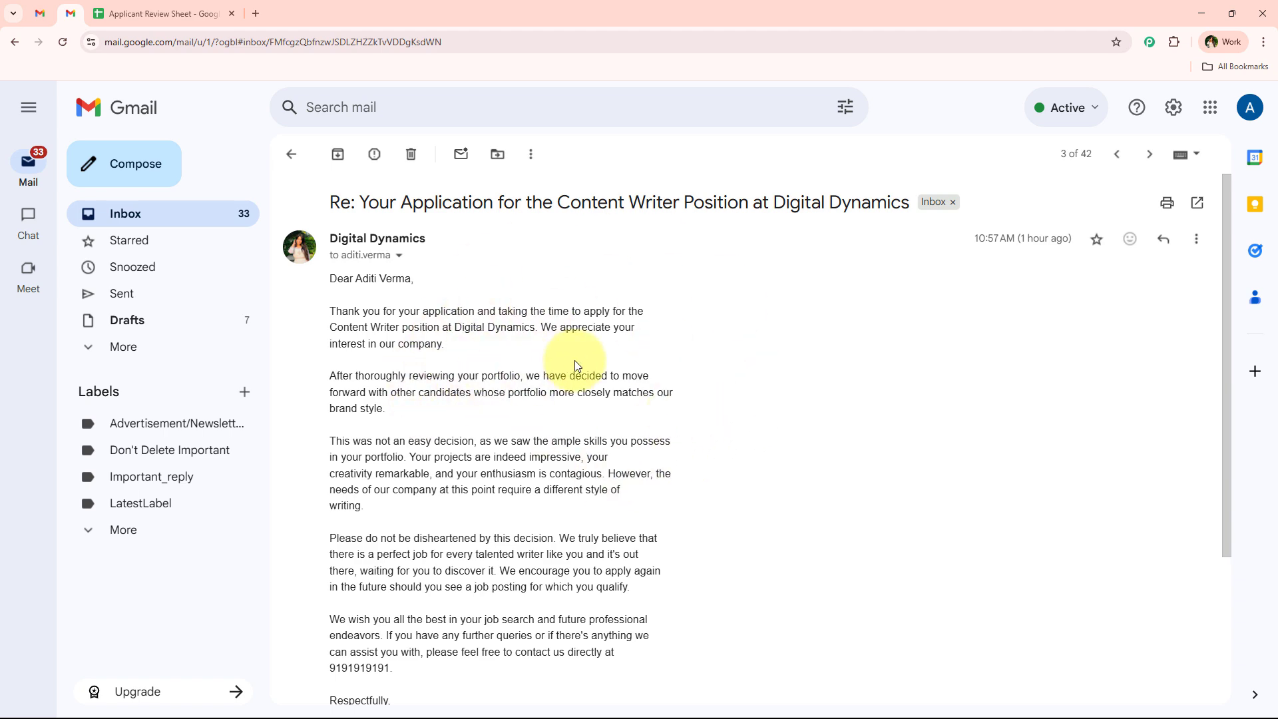
- Return to the Applicant Review Sheet tab
left_click(156, 13)
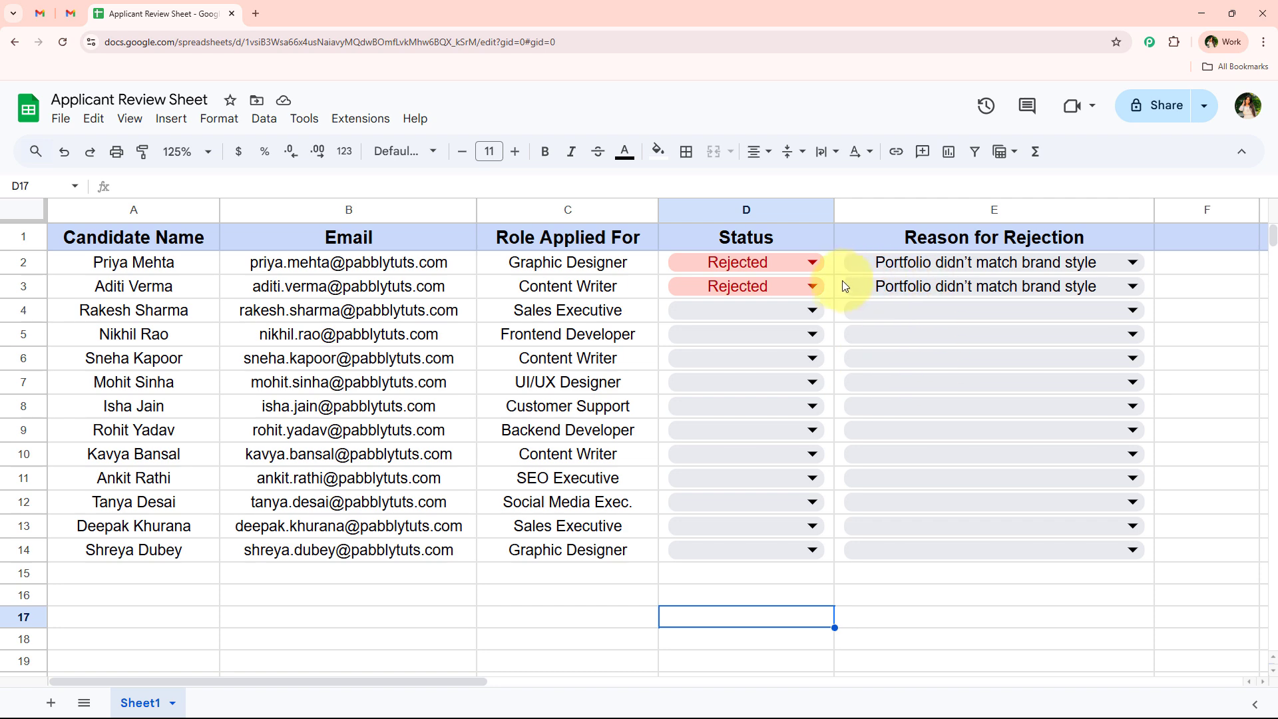
left_click(70, 13)
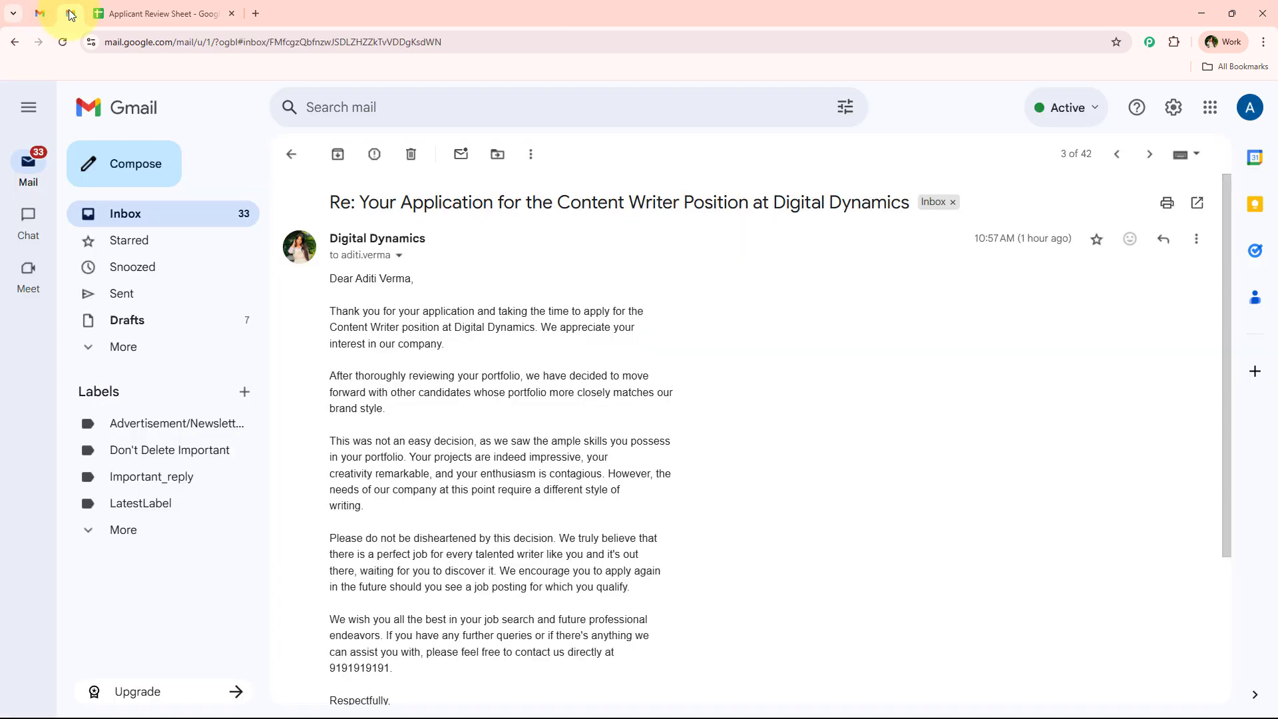
left_click(215, 8)
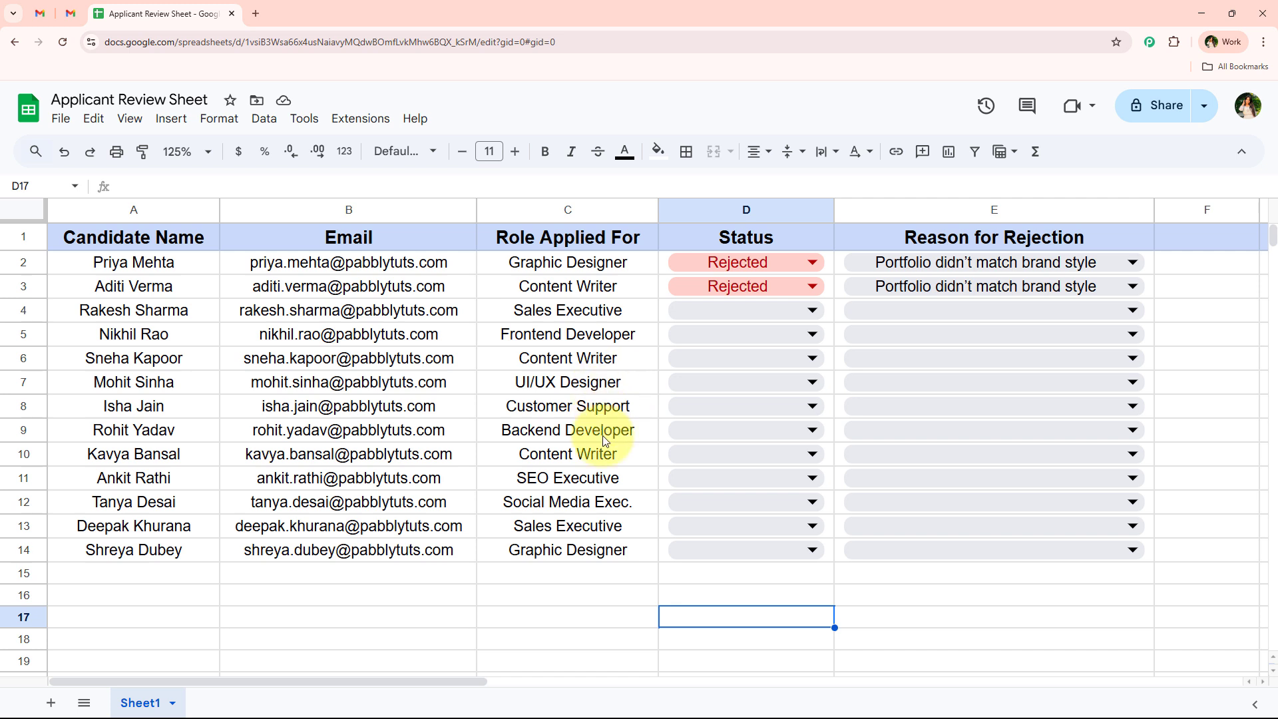
- Open pabbly.com/connect in a new Chrome tab and close the summer sale popup
left_click(255, 14)
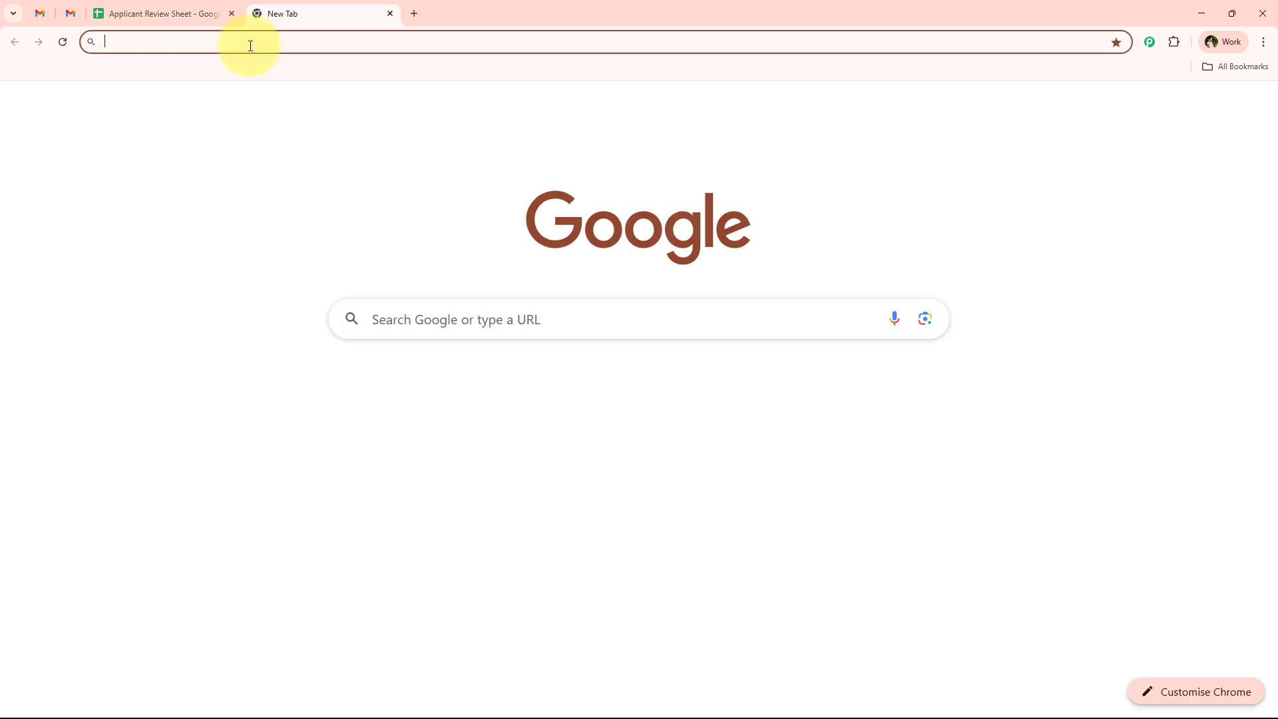
left_click(250, 46)
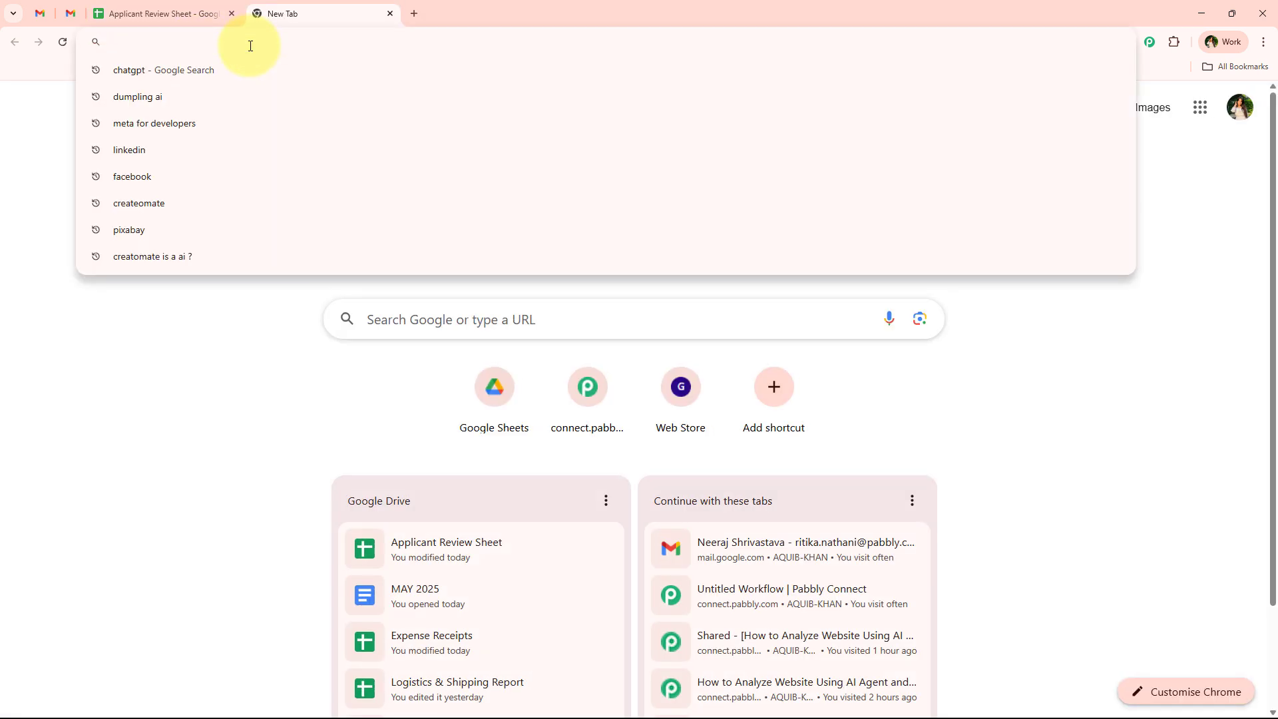
type("pa")
key("Return")
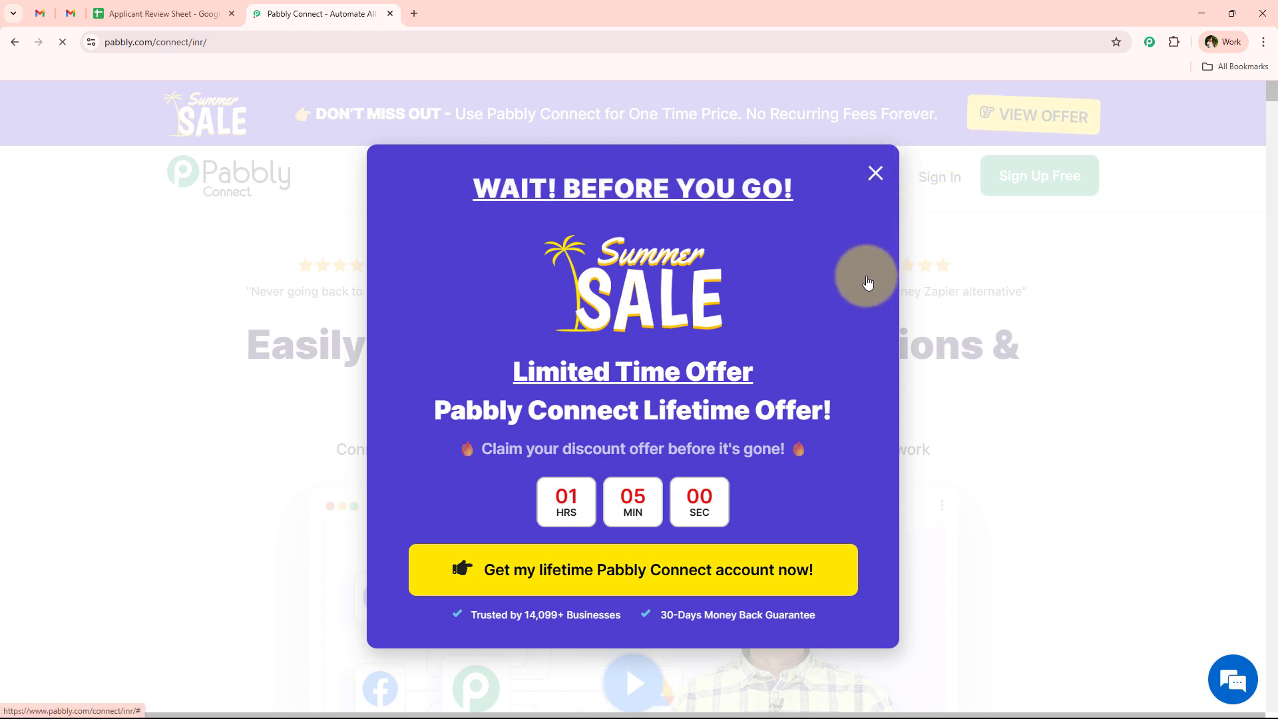
left_click(887, 228)
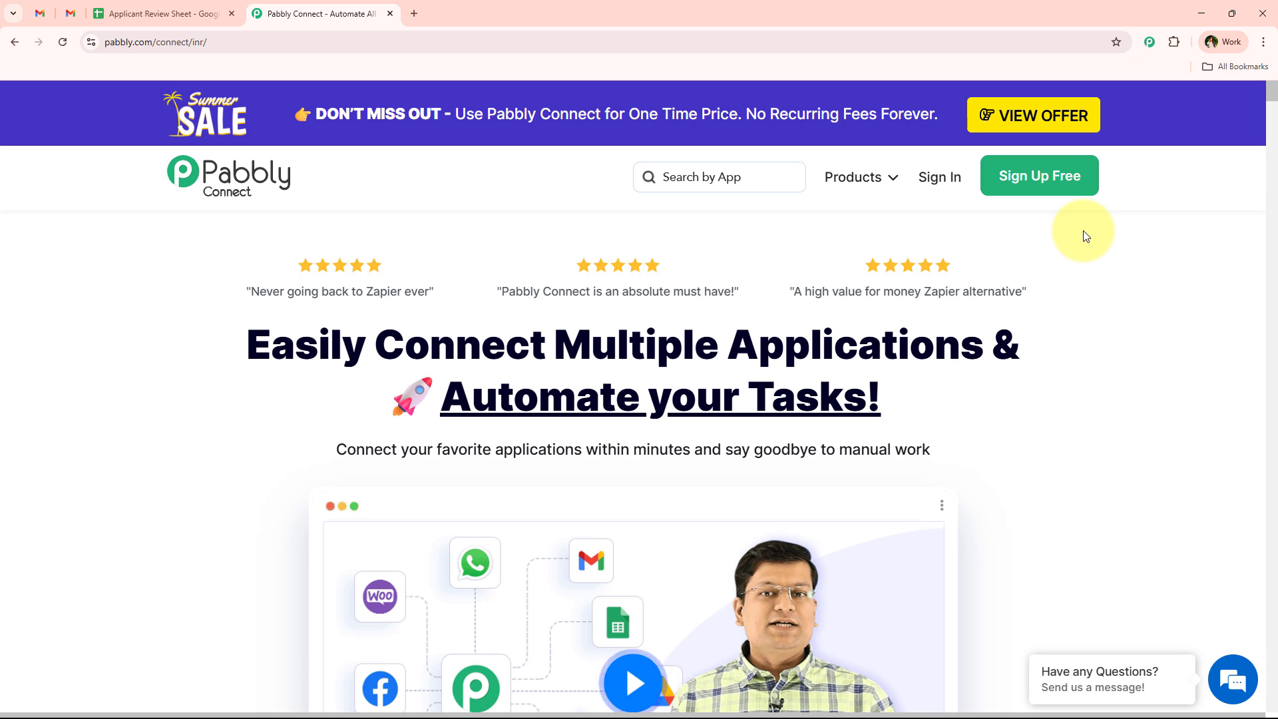
- Sign in to Pabbly and launch Pabbly Connect from its card on the All Pabbly Apps page
left_click(950, 192)
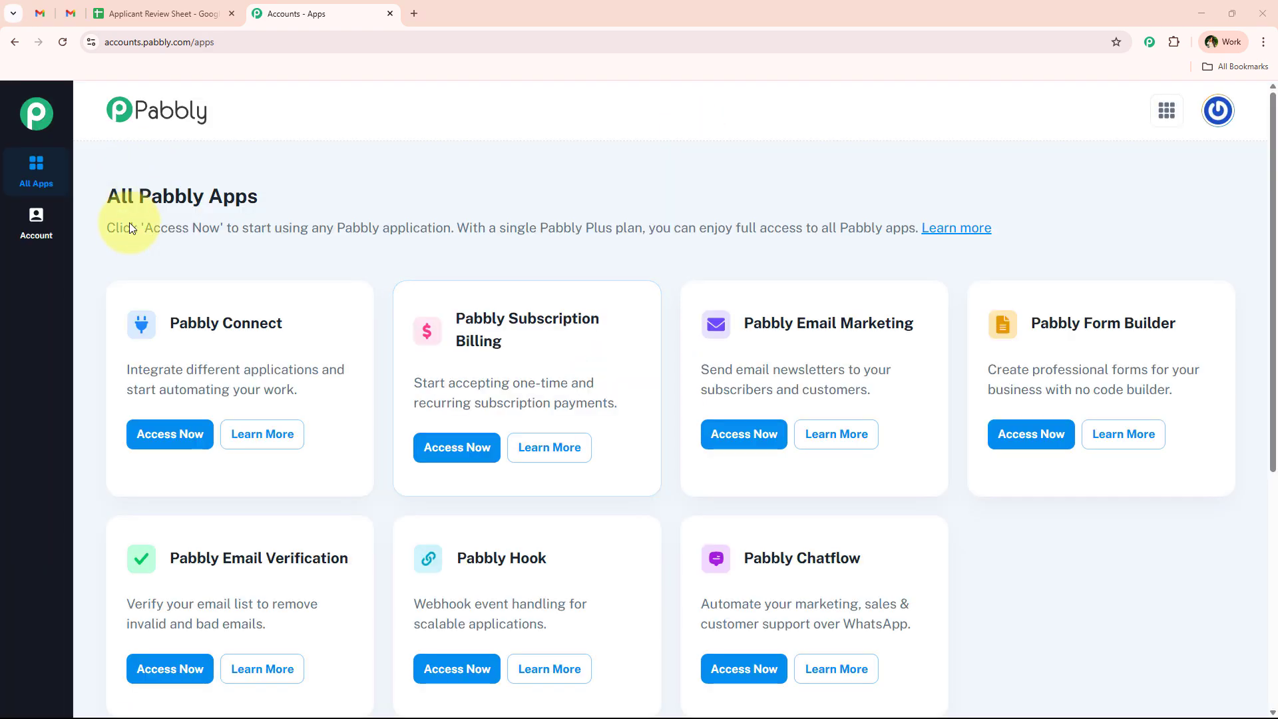
left_click_drag(110, 188, 285, 177)
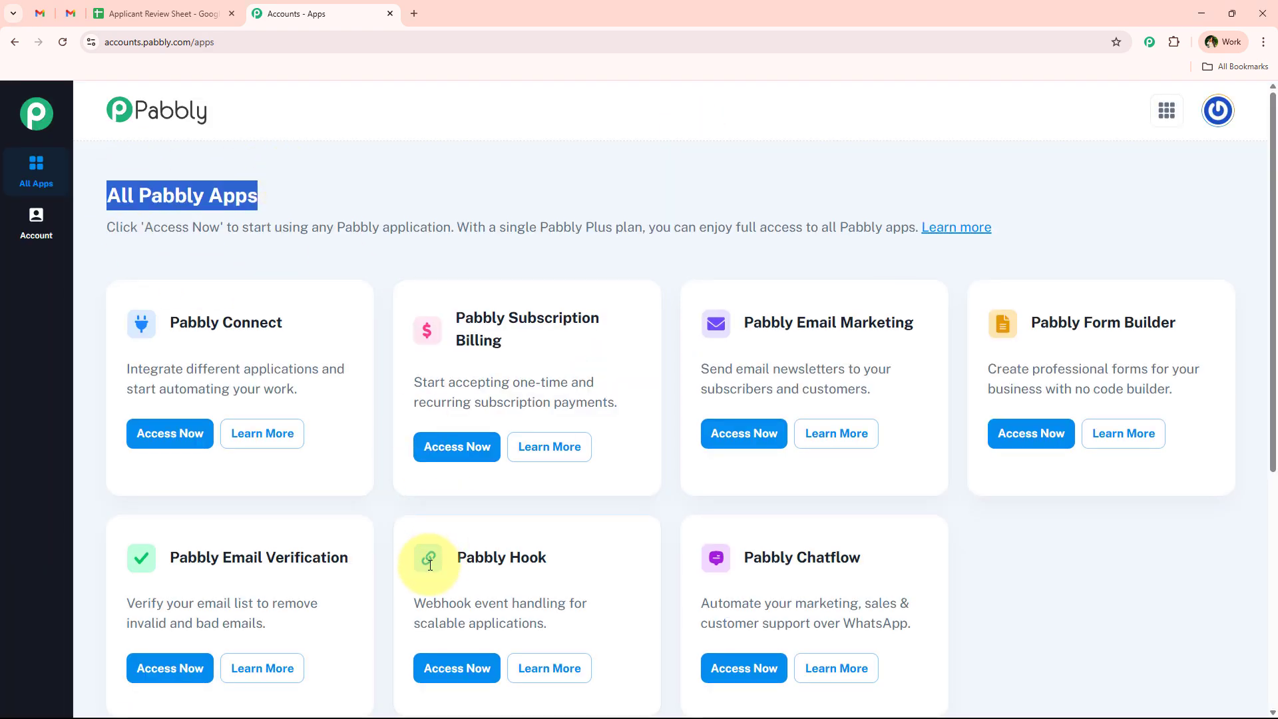
scroll(399, 599, "down", 2)
scroll(399, 599, "up", 2)
left_click(1028, 552)
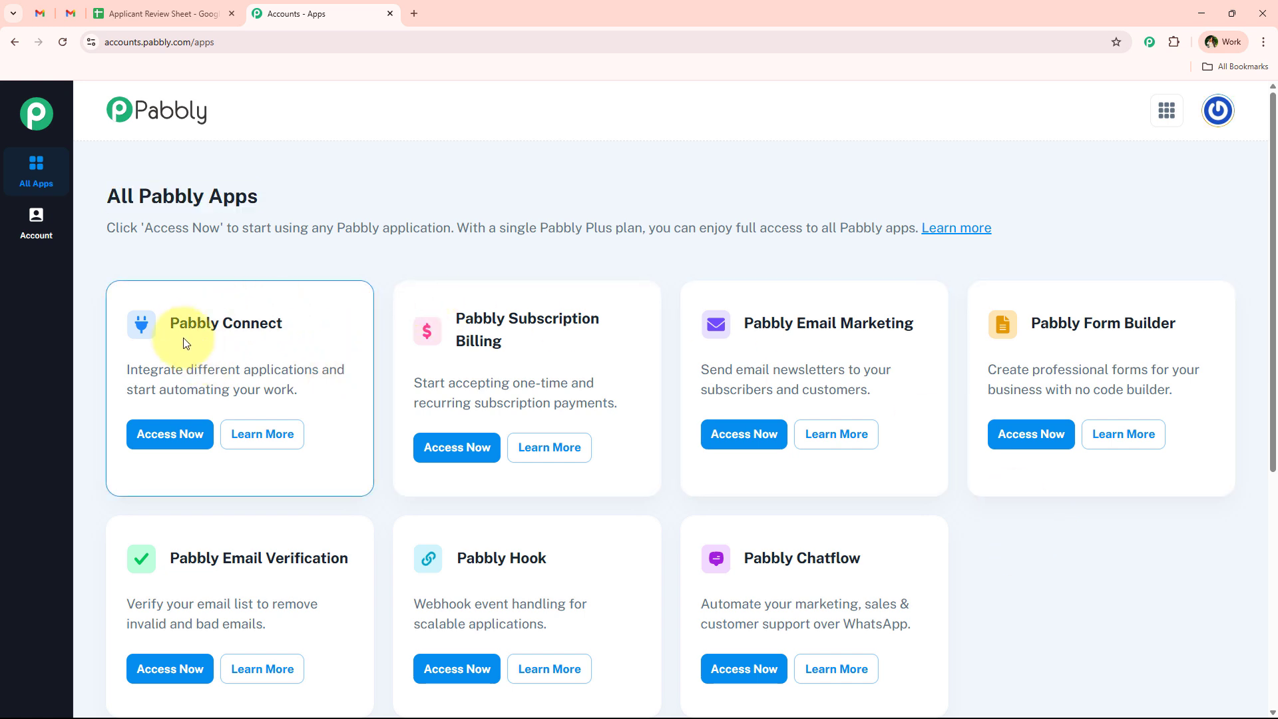
left_click_drag(180, 326, 297, 328)
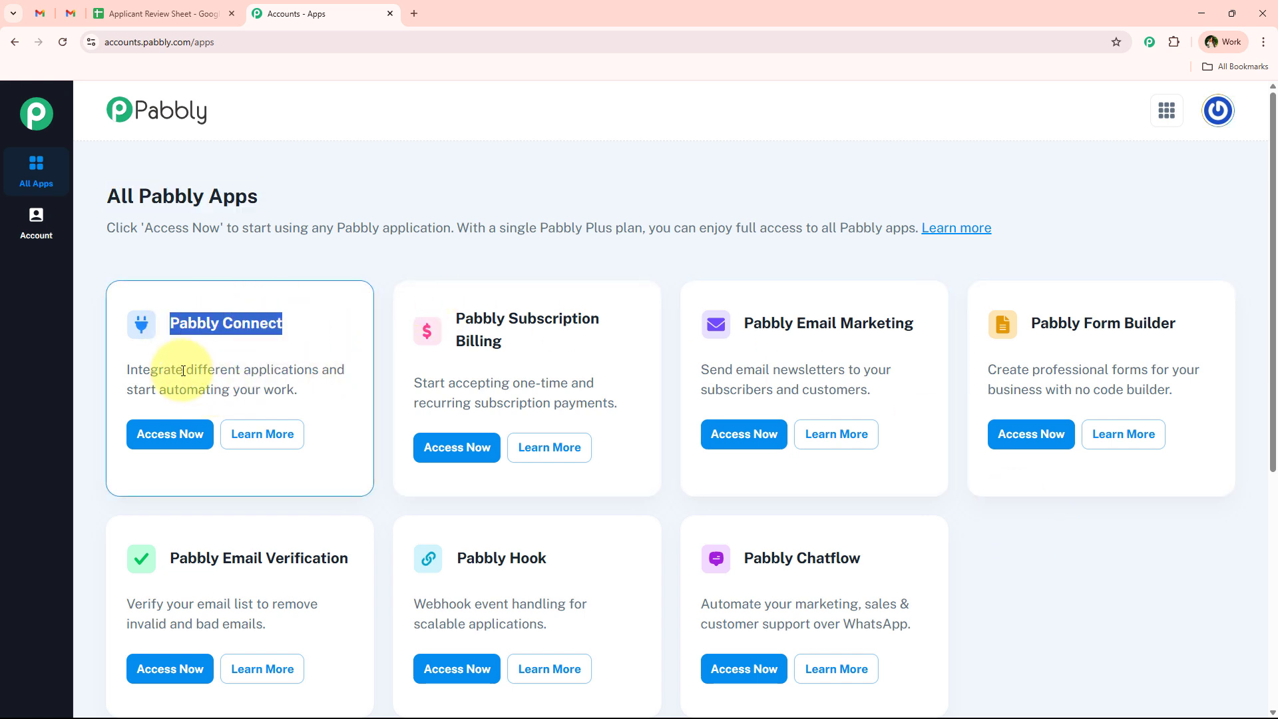
left_click_drag(183, 370, 309, 382)
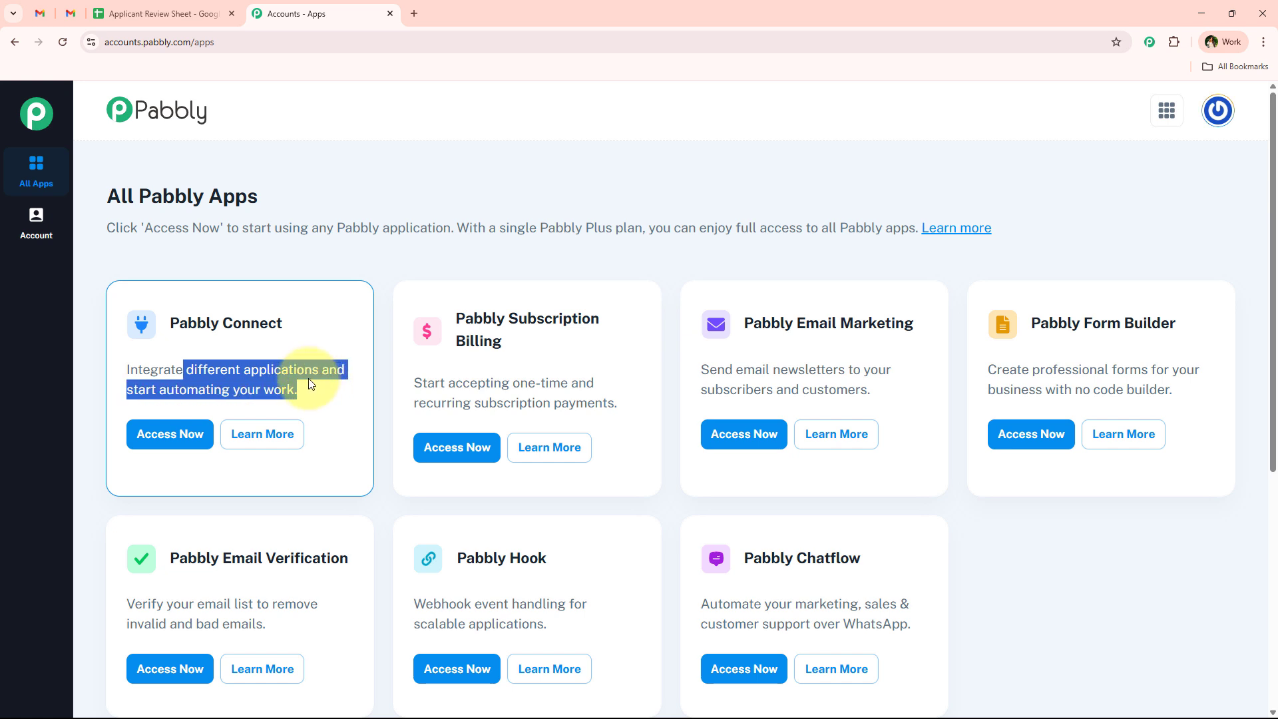
left_click(170, 434)
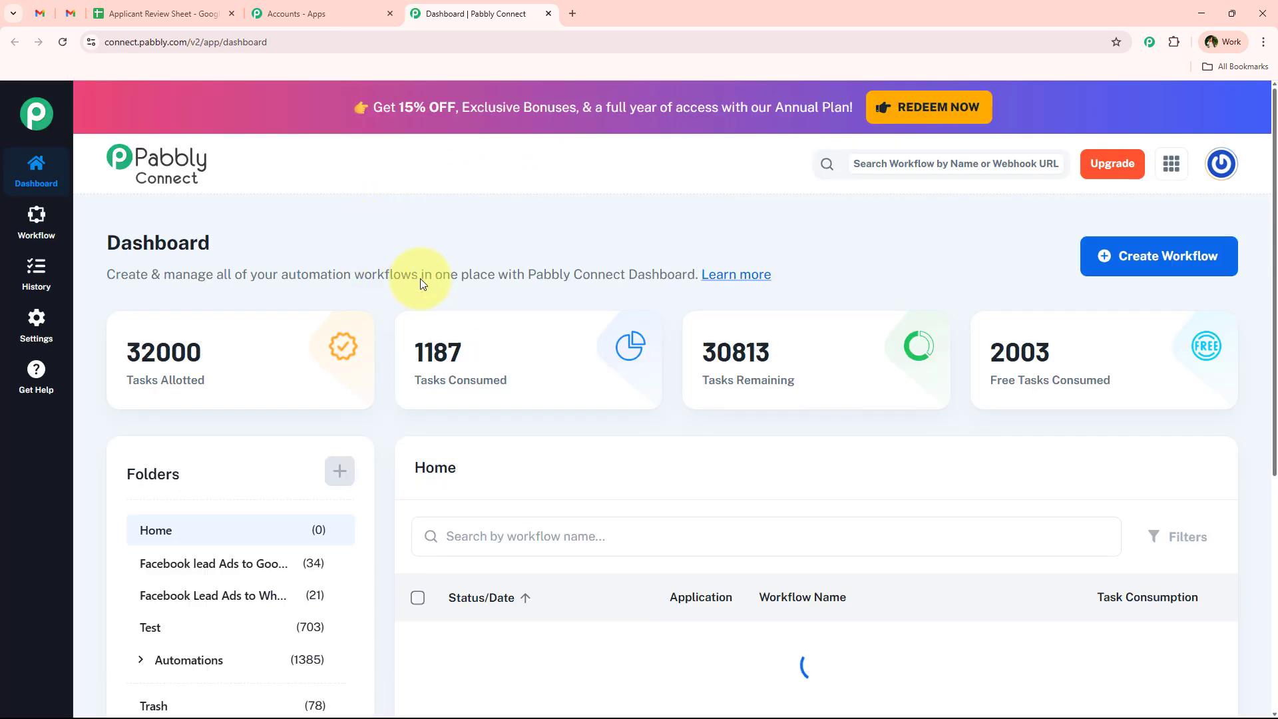
- Explore the Dashboard's new-workflow and new-folder dialogs, cancelling each without saving
left_click_drag(85, 206, 233, 234)
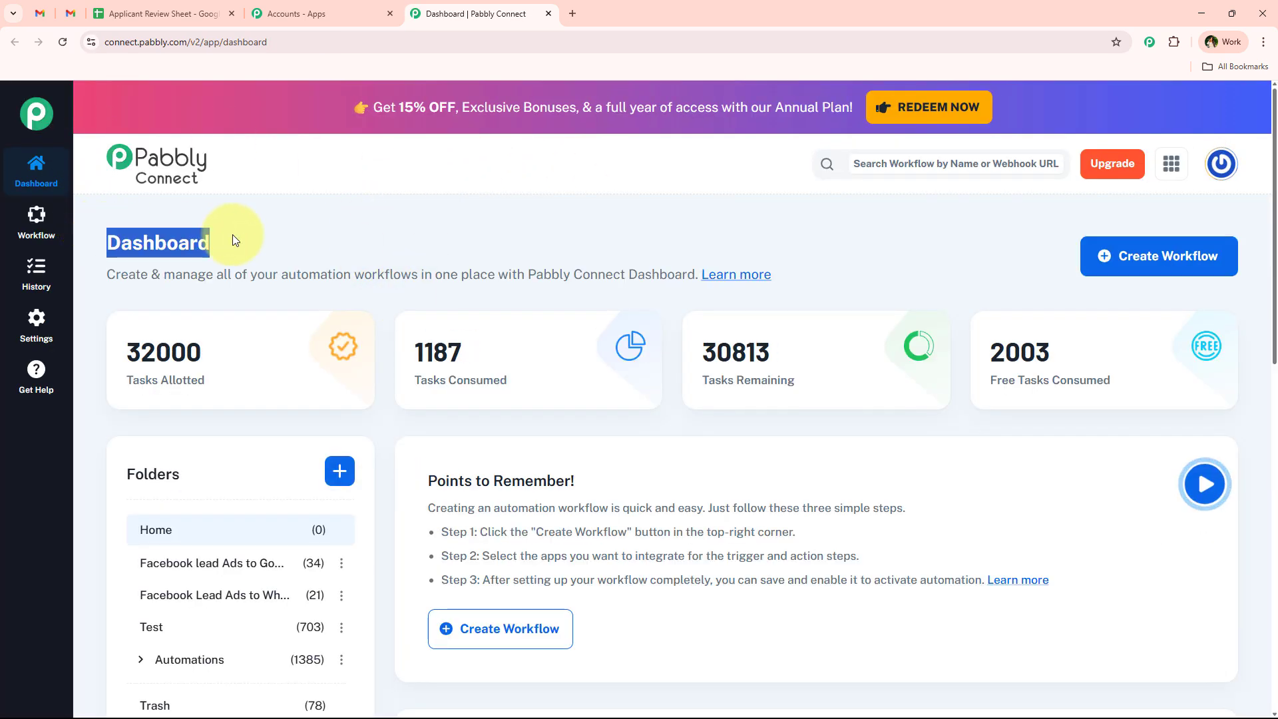
left_click(426, 250)
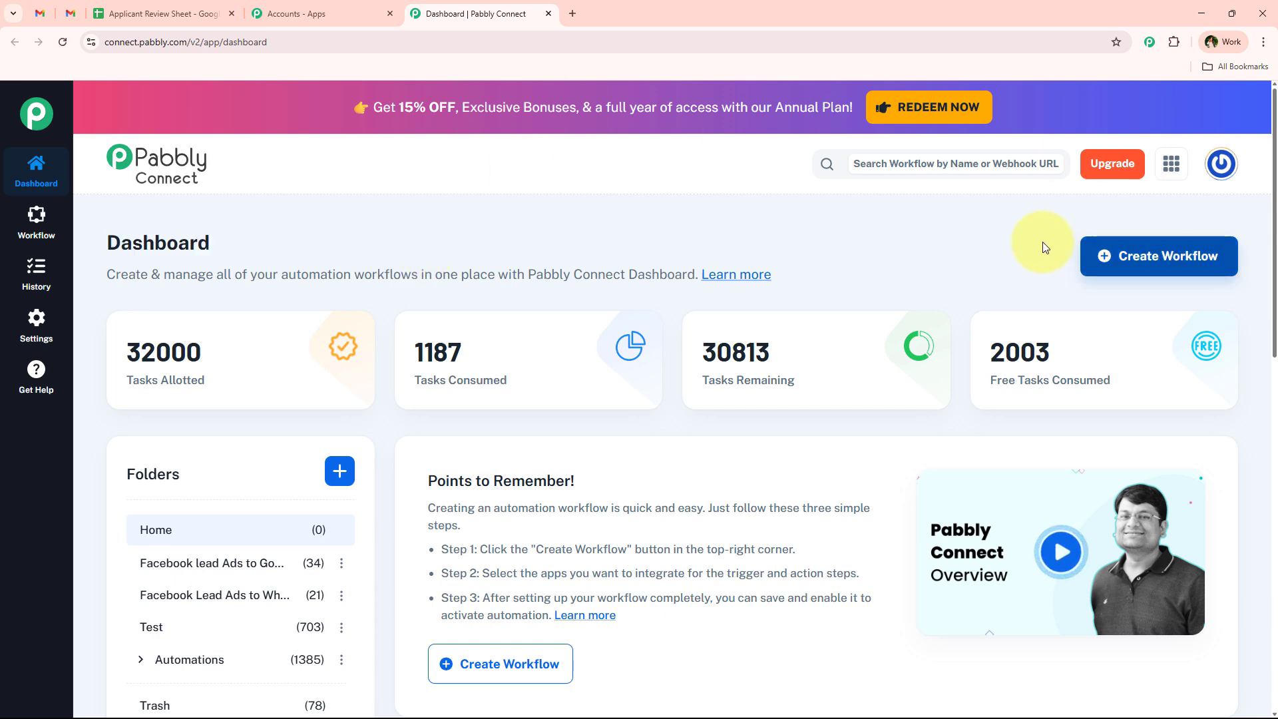
left_click(1168, 254)
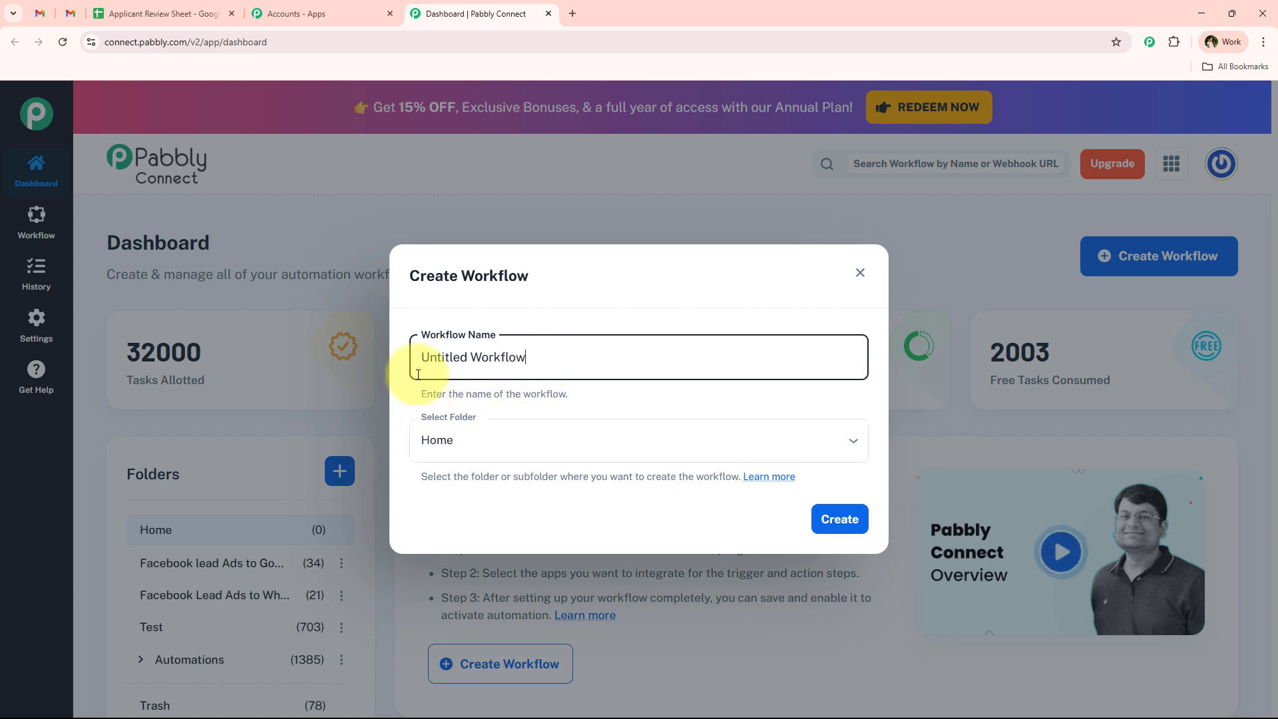
left_click(518, 439)
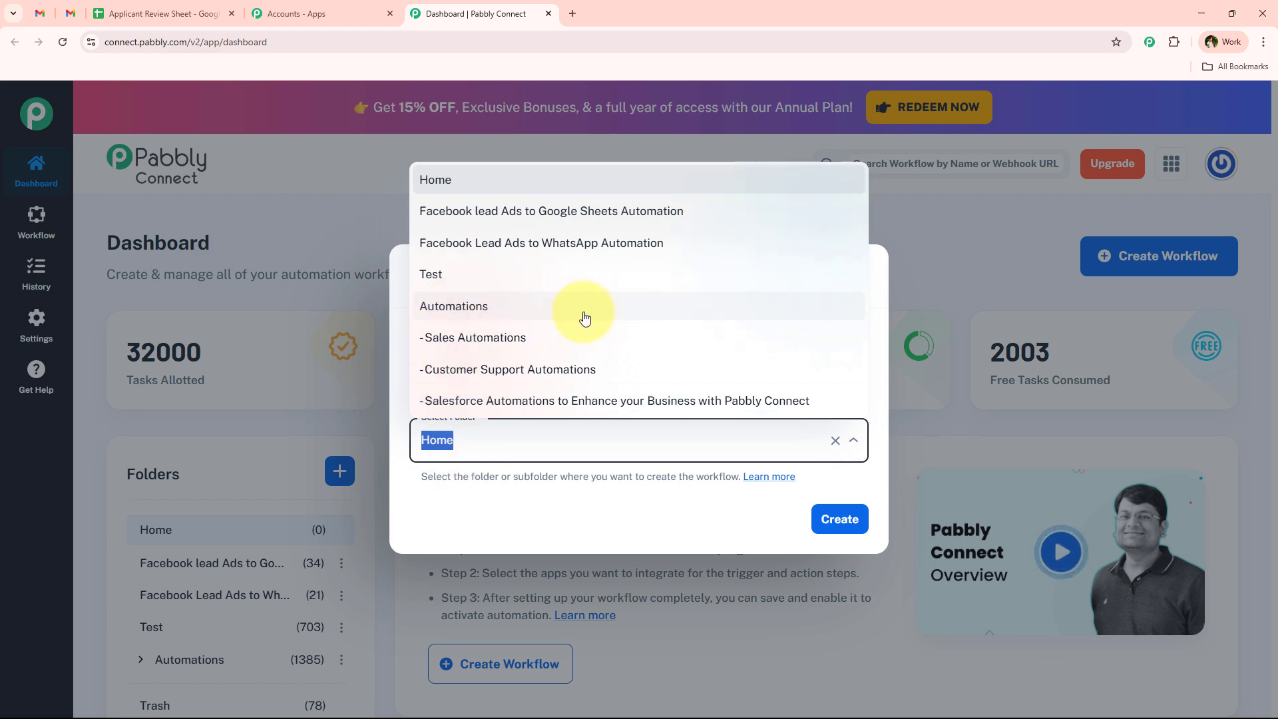
left_click(573, 538)
left_click(865, 275)
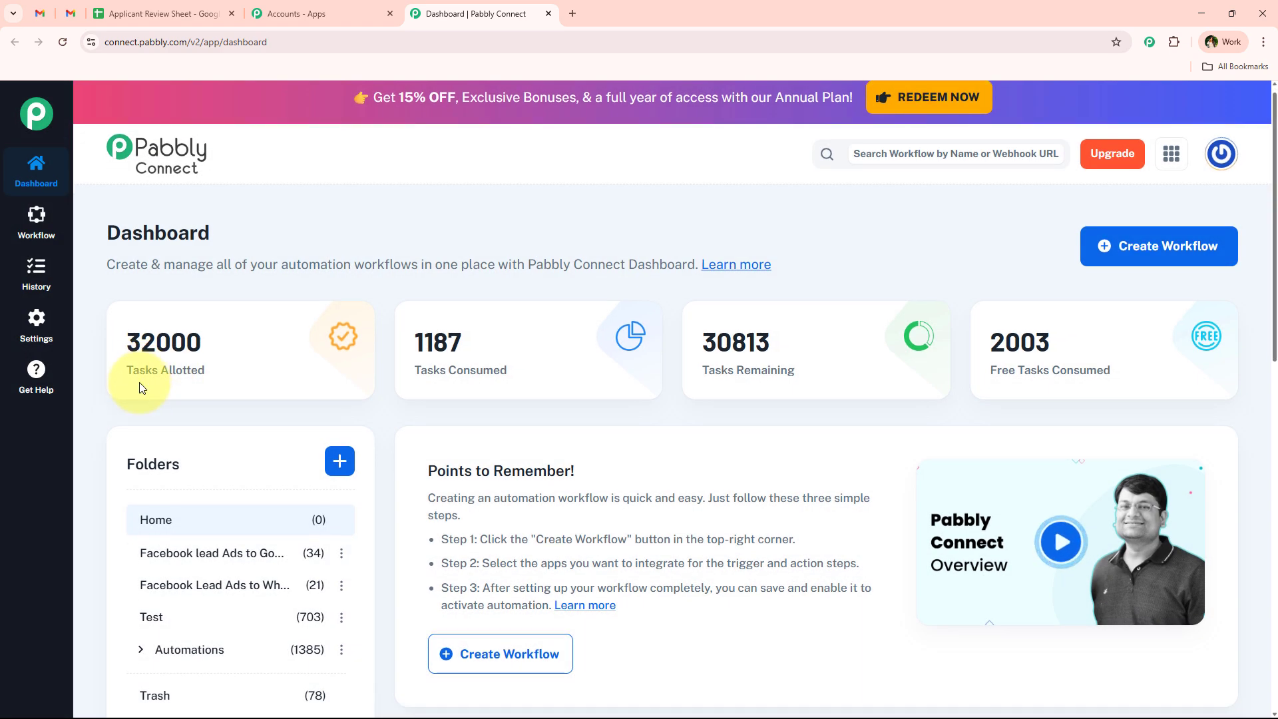
scroll(194, 461, "down", 4)
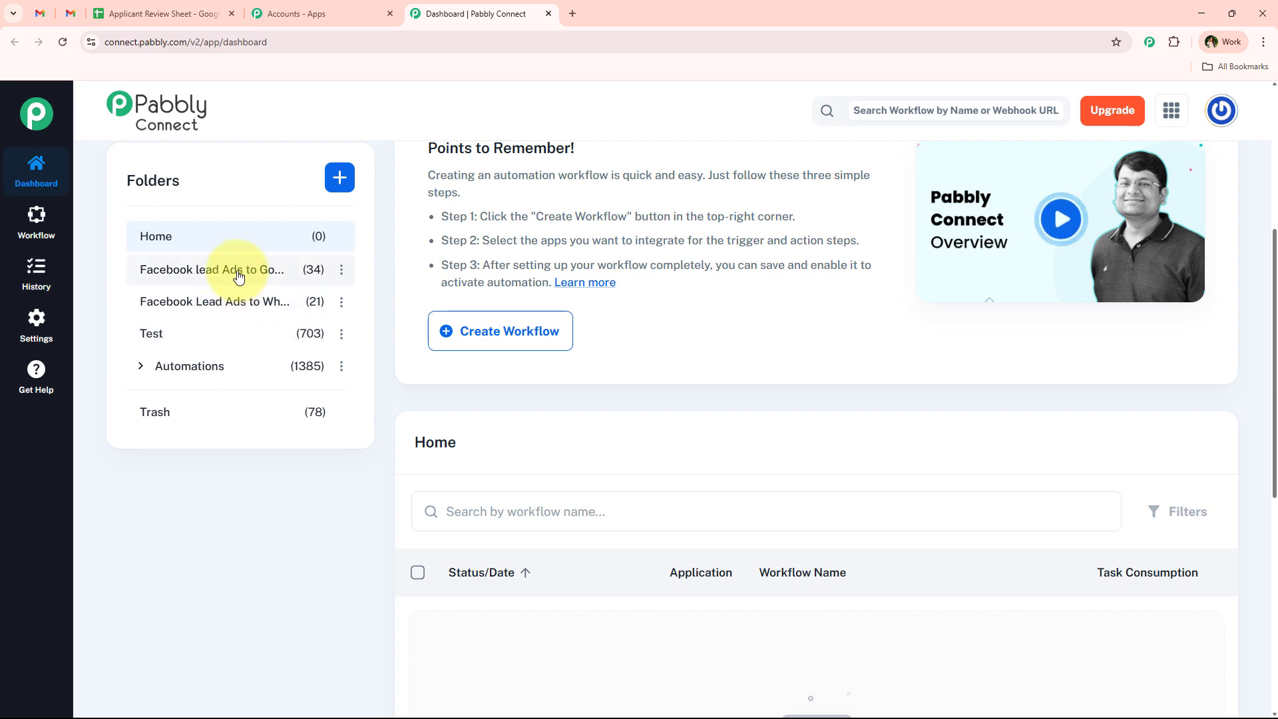
scroll(255, 449, "up", 5)
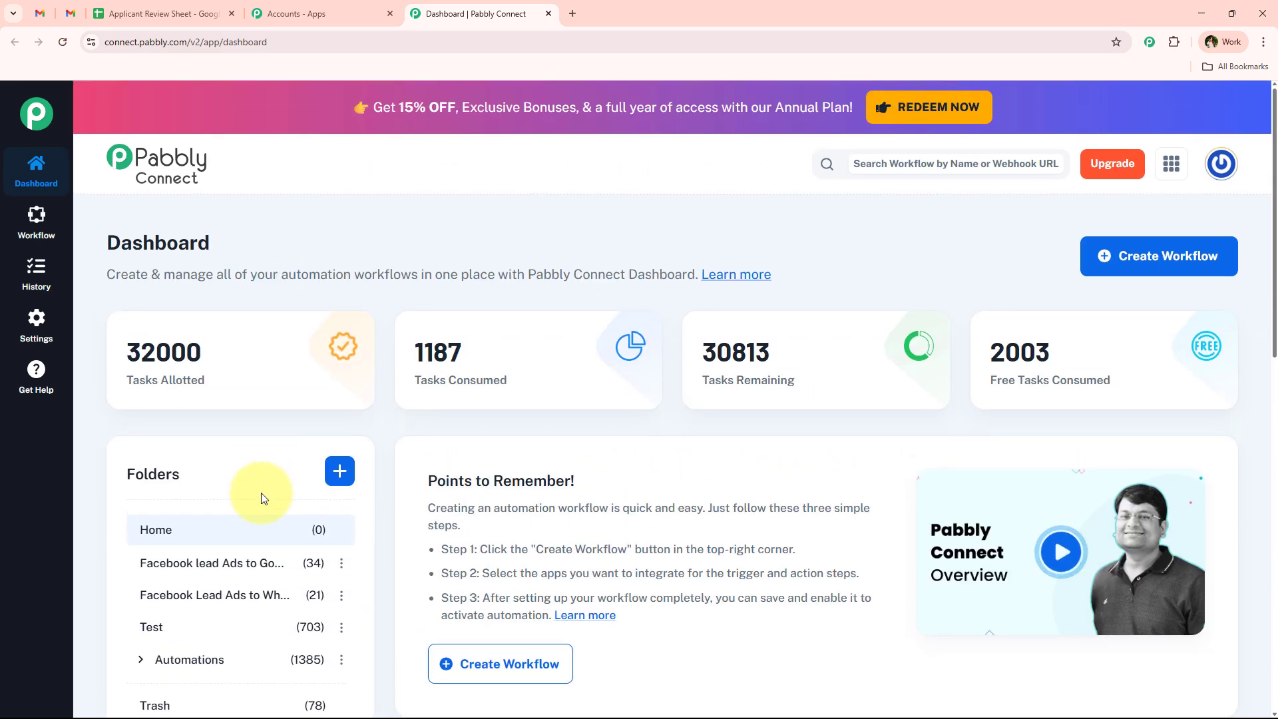
left_click(1150, 261)
left_click(858, 273)
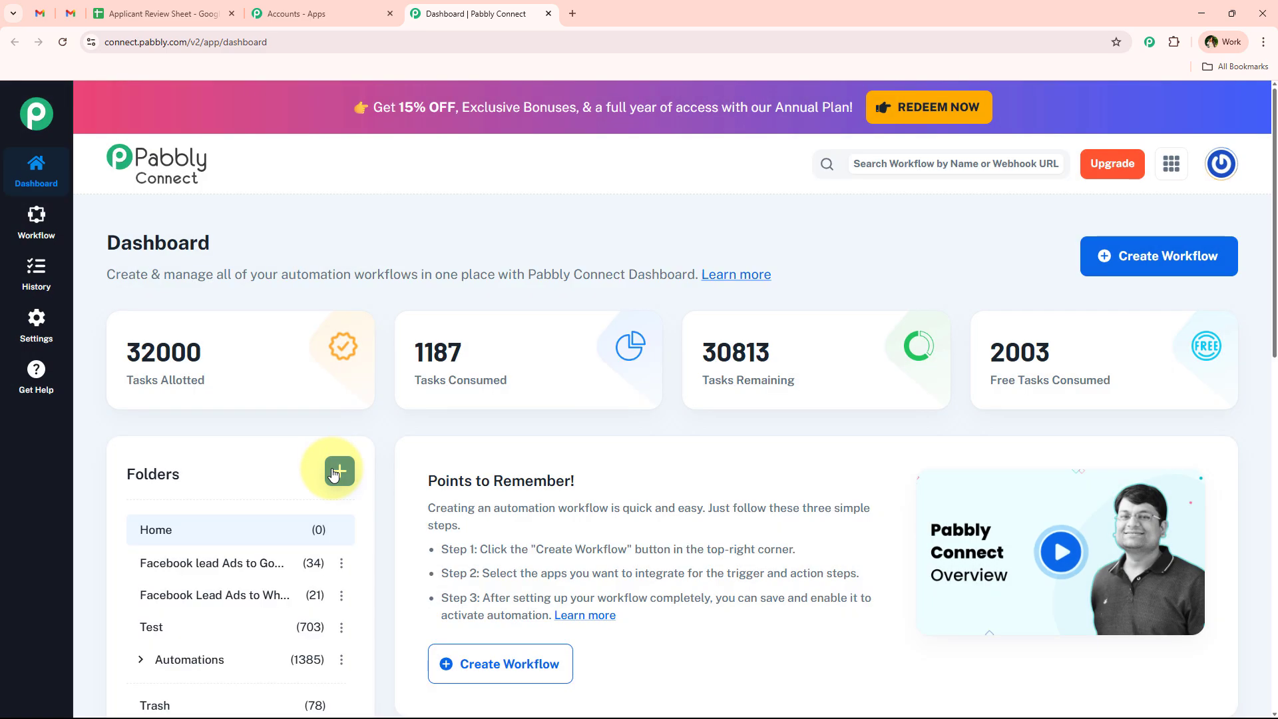
left_click(339, 471)
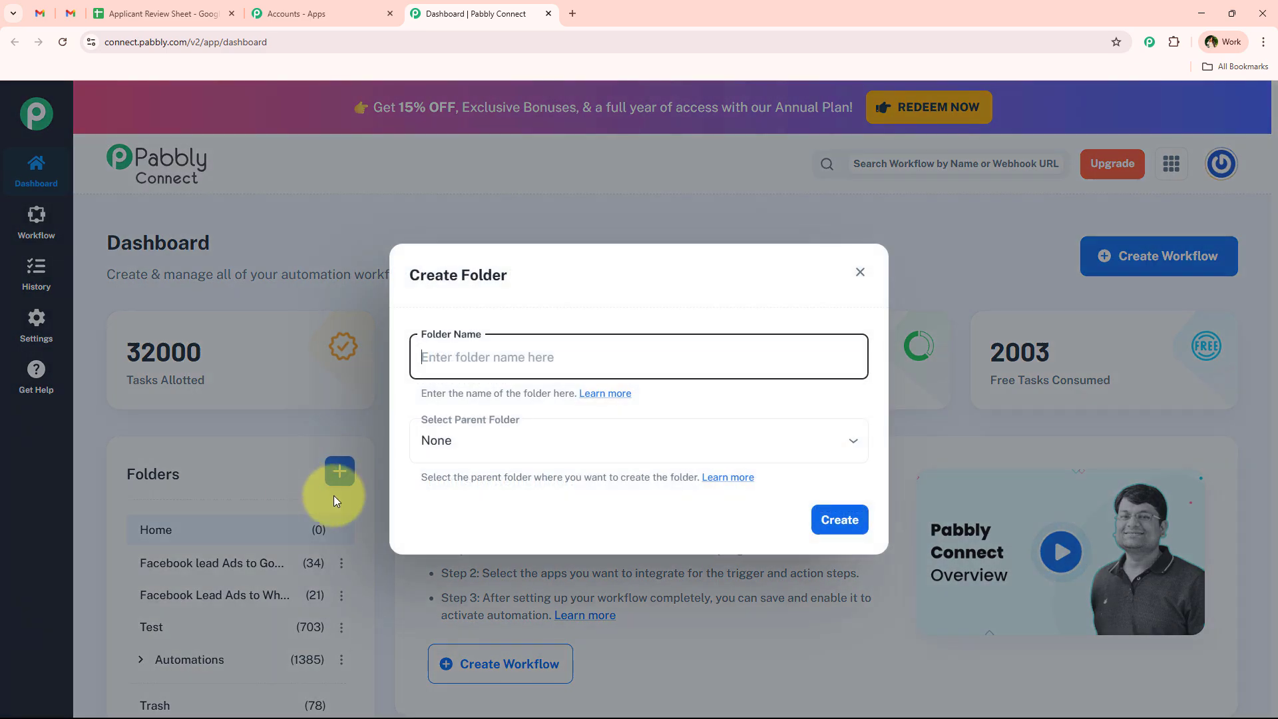
left_click(860, 268)
- Name the new workflow 'Write Personalized Rejection Emails Using AI Agent' in the Automations folder
left_click(1157, 256)
left_click(519, 436)
left_click(523, 307)
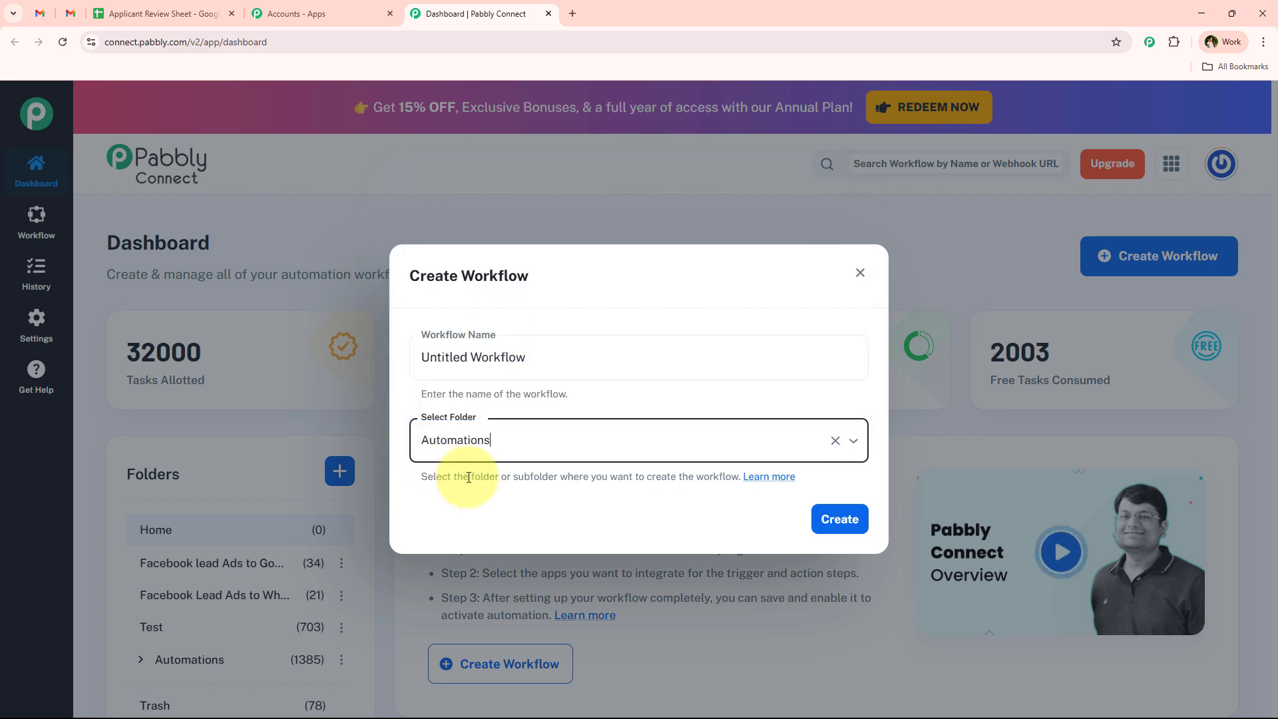
left_click(536, 357)
key("ctrl+a")
key("BackSpace")
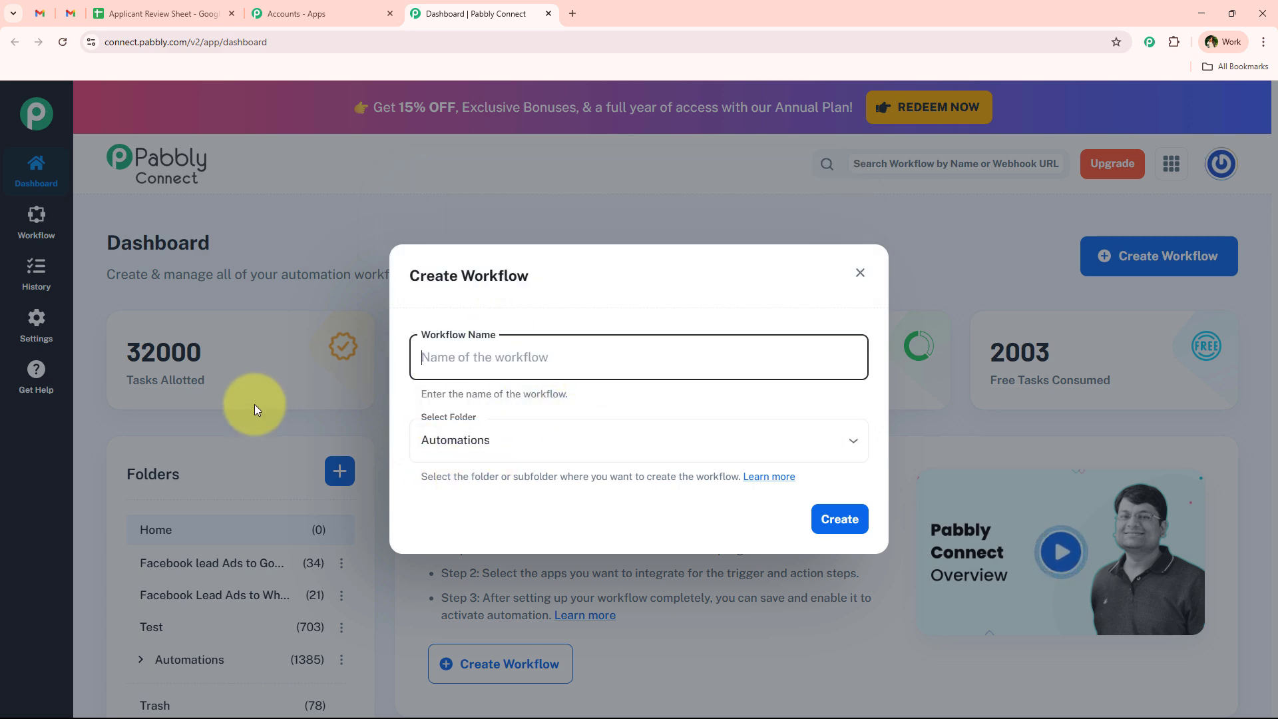
type("Write Personalized Rejection Emails Using AI Agent")
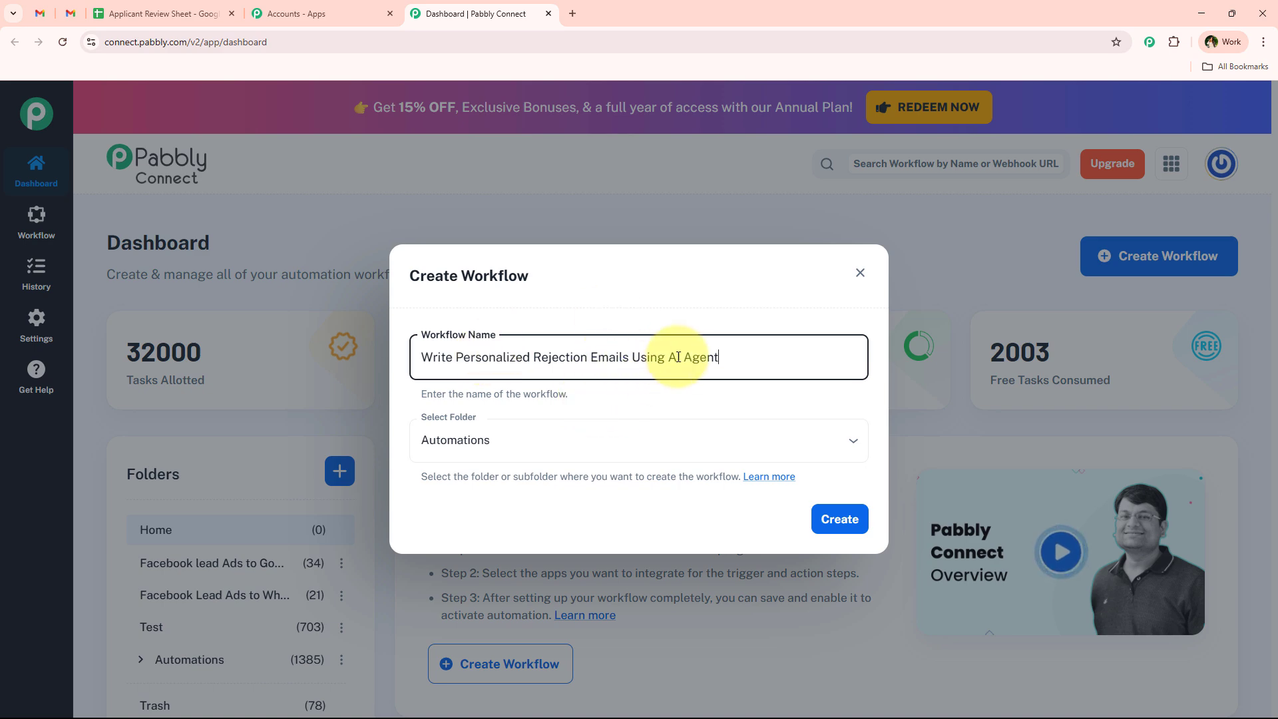
- Create the workflow with a Google Sheets trigger on New or Updated Spreadsheet Row
left_click(851, 530)
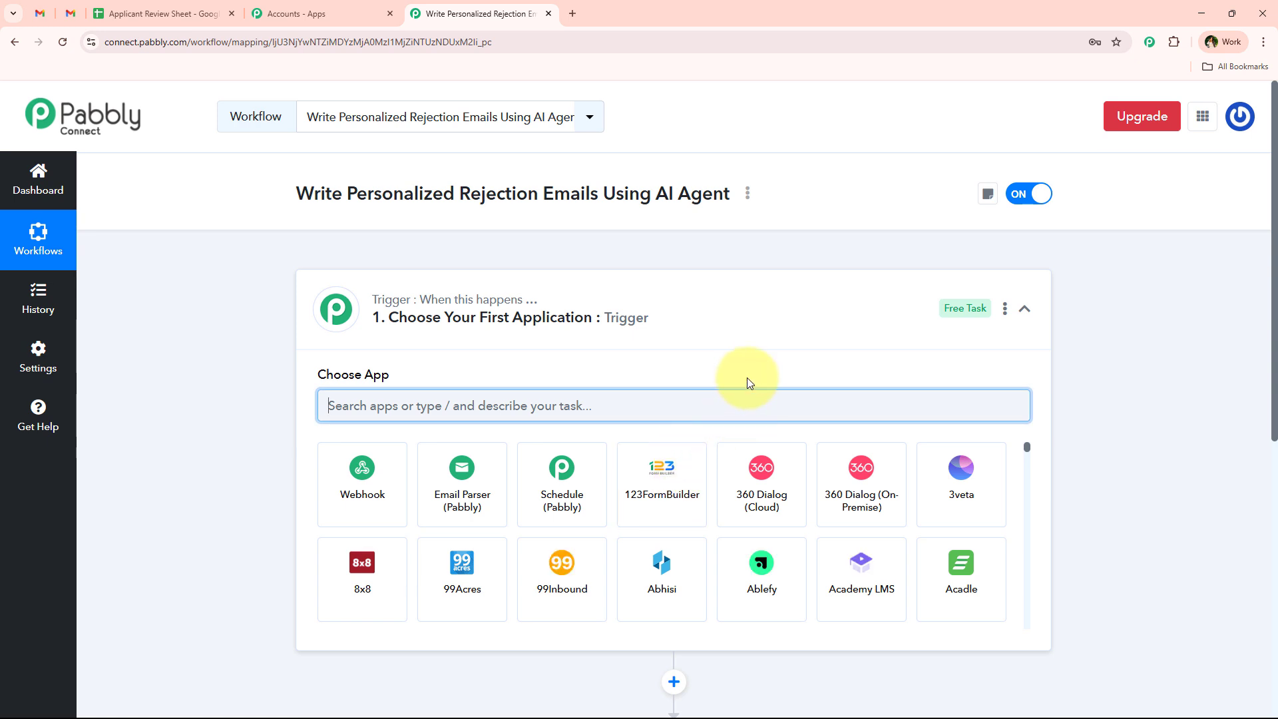
left_click(622, 337)
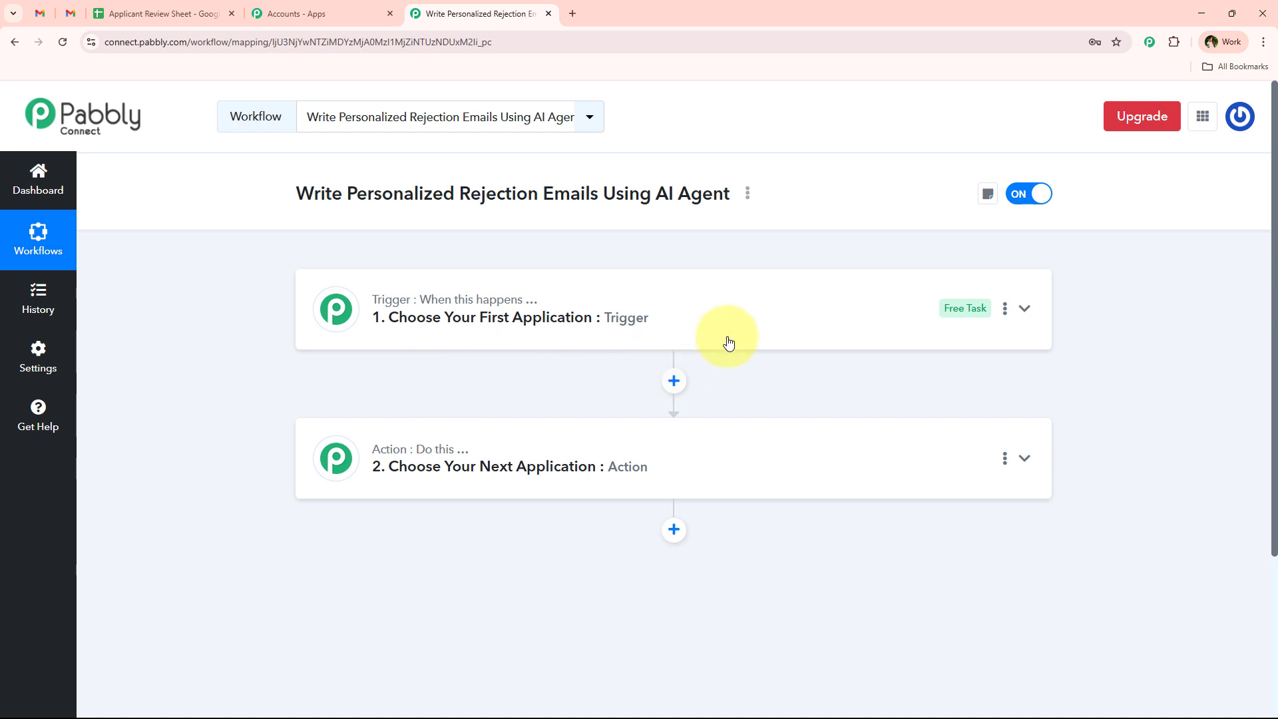
left_click(633, 310)
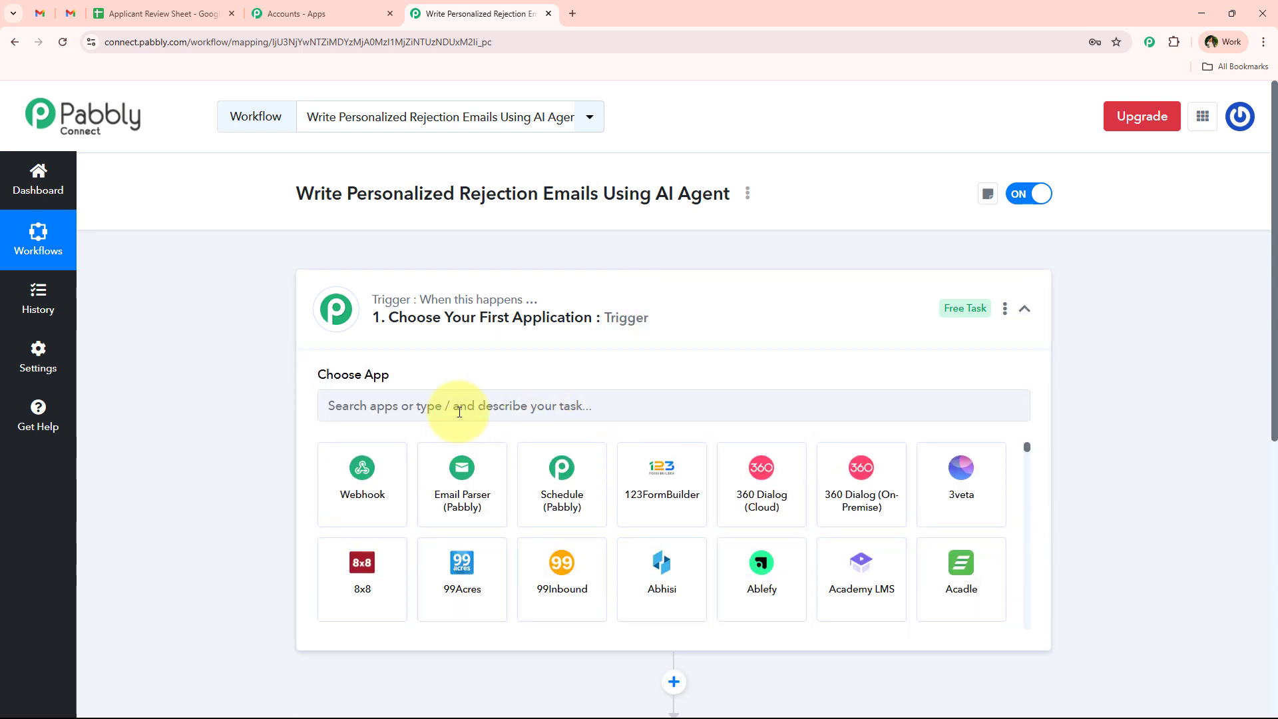
left_click(460, 412)
type("S")
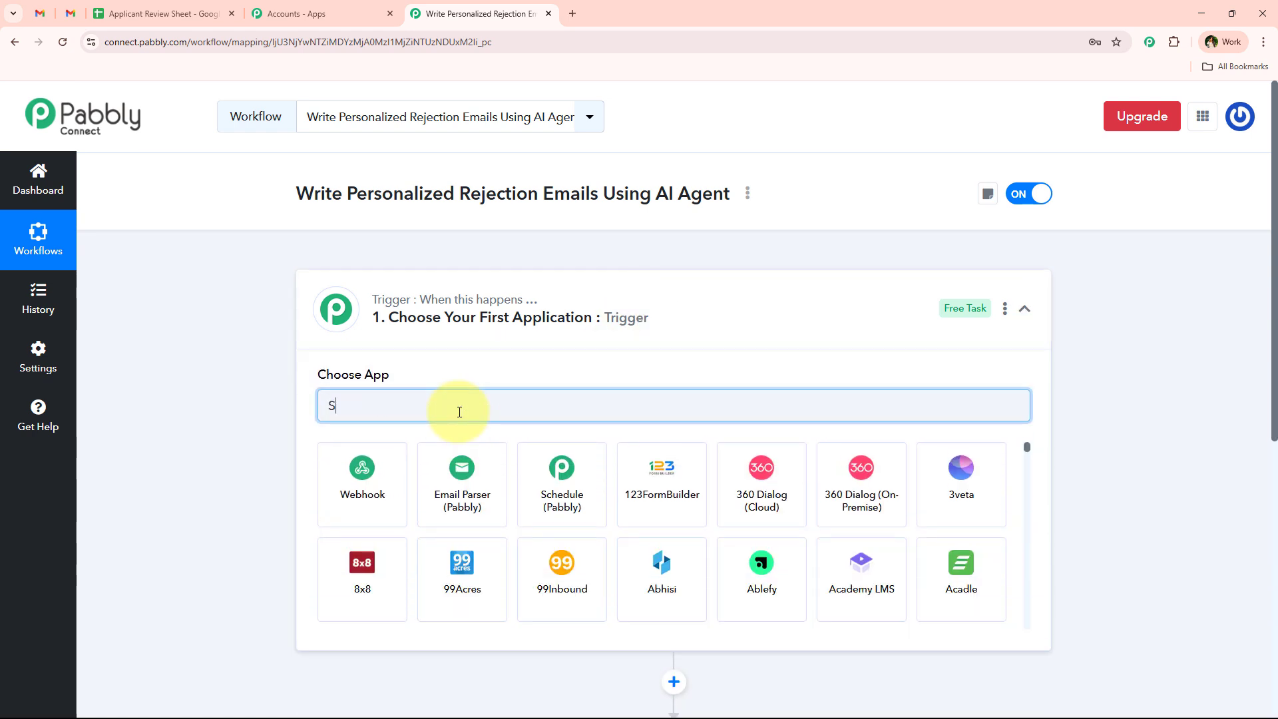
type("heet")
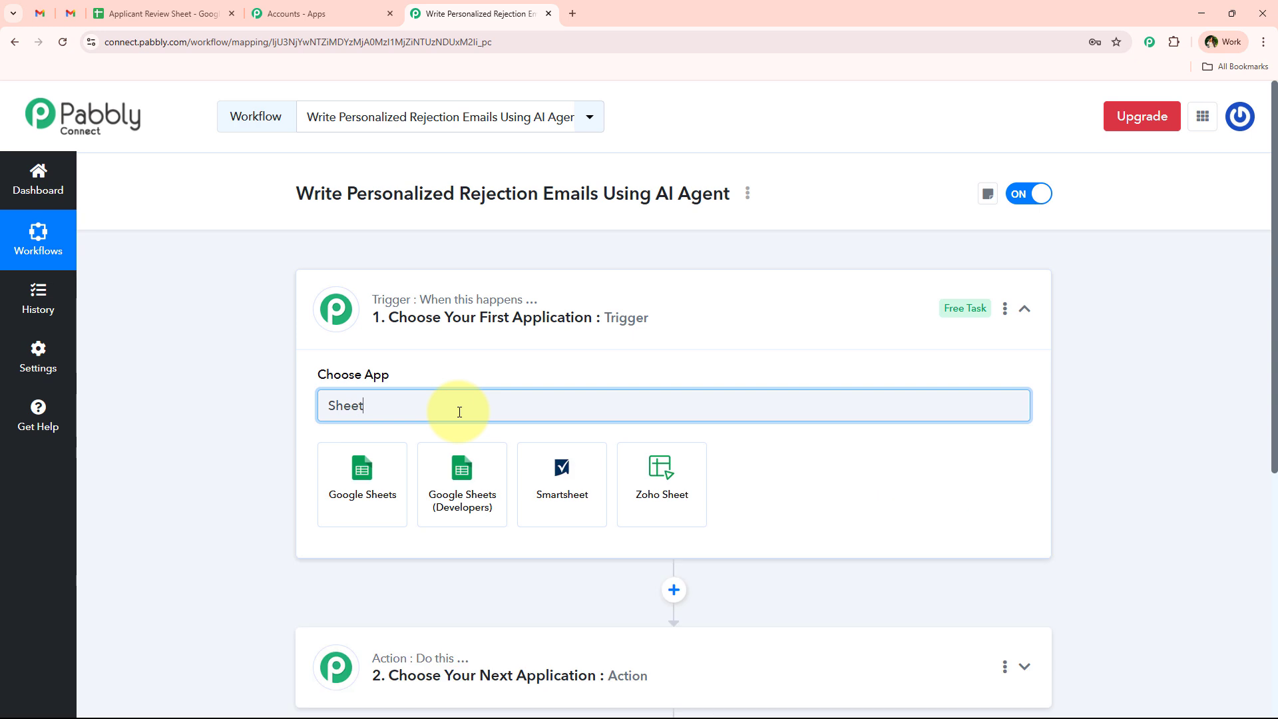
left_click(325, 471)
left_click(330, 469)
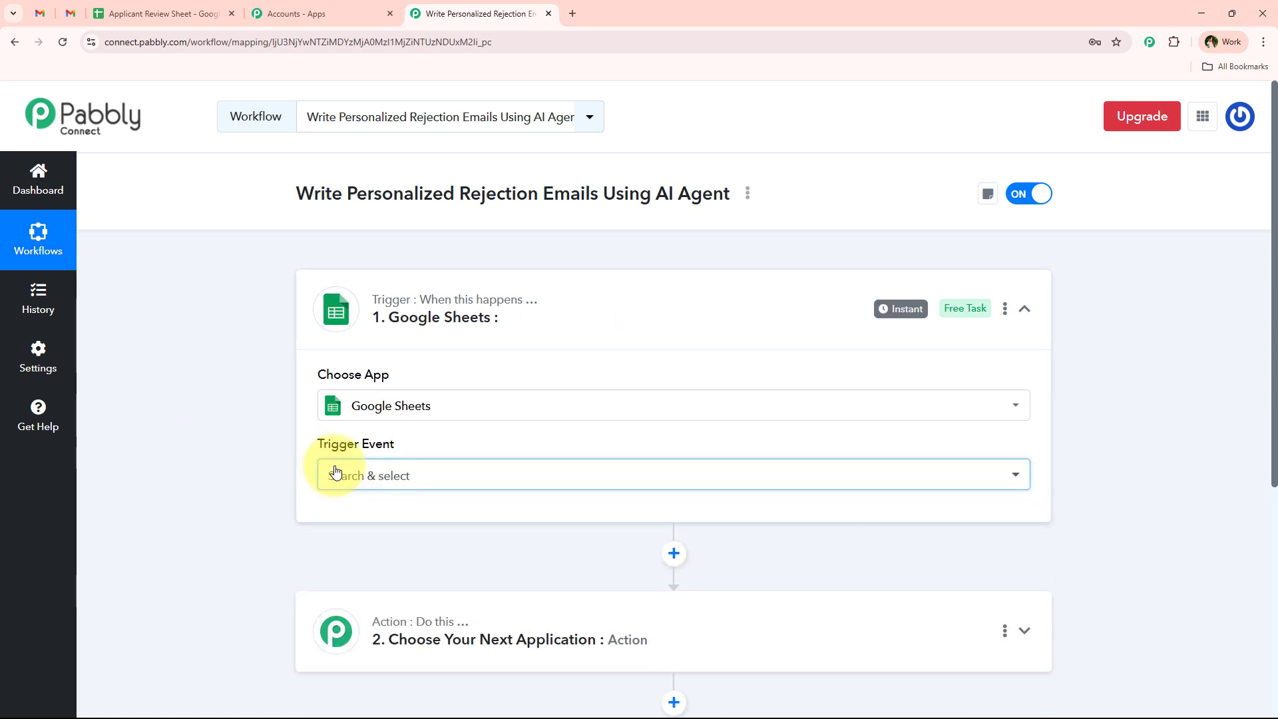
left_click(460, 567)
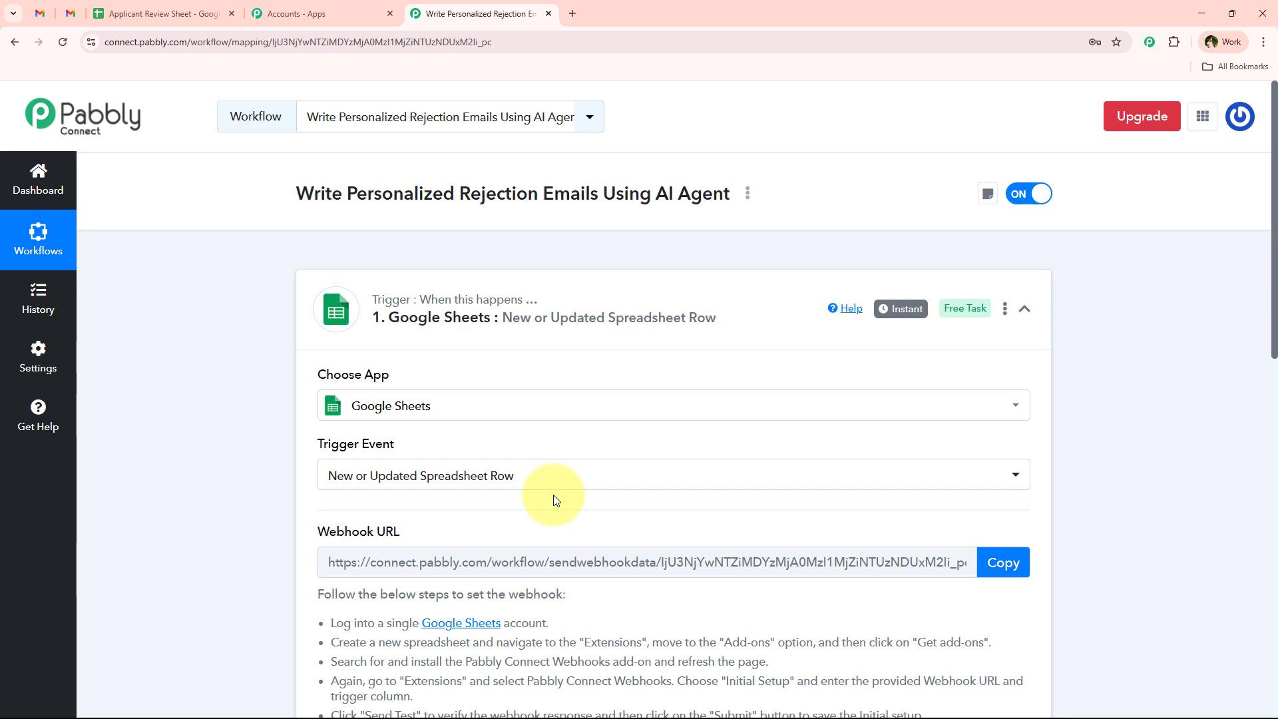
- Copy the trigger's webhook URL
scroll(556, 499, "down", 4)
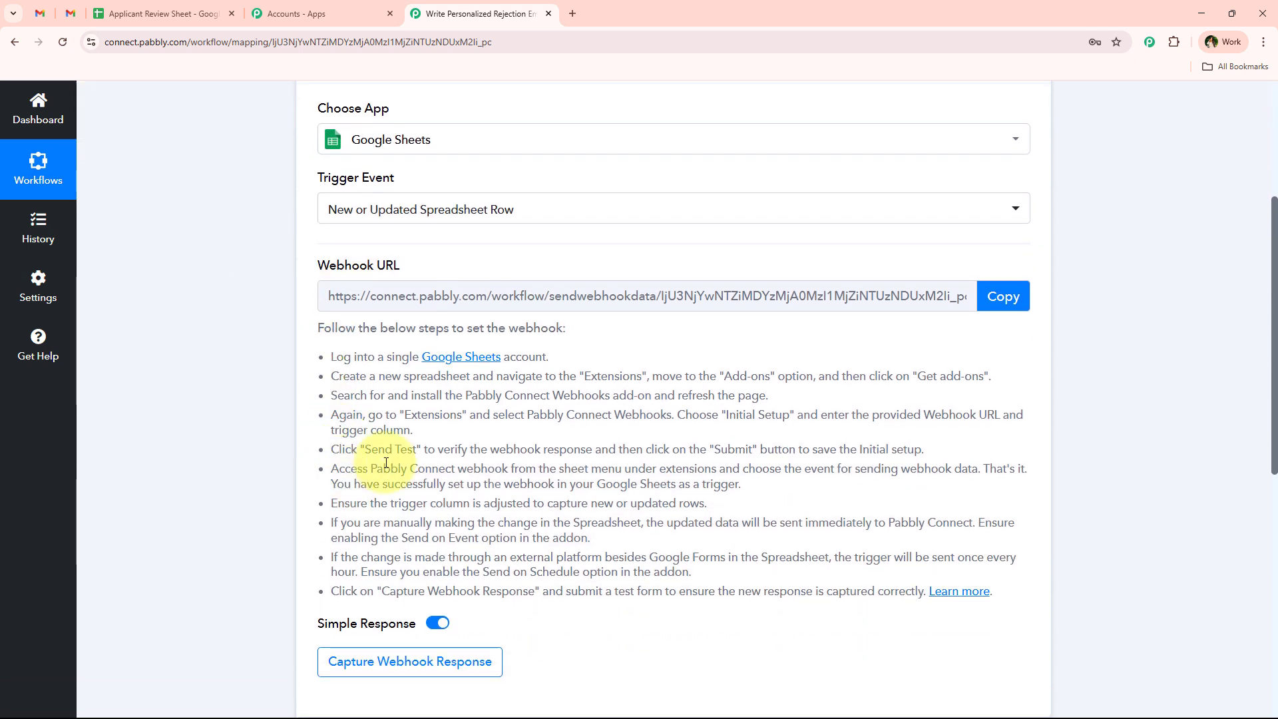
left_click_drag(325, 296, 822, 329)
scroll(465, 237, "up", 4)
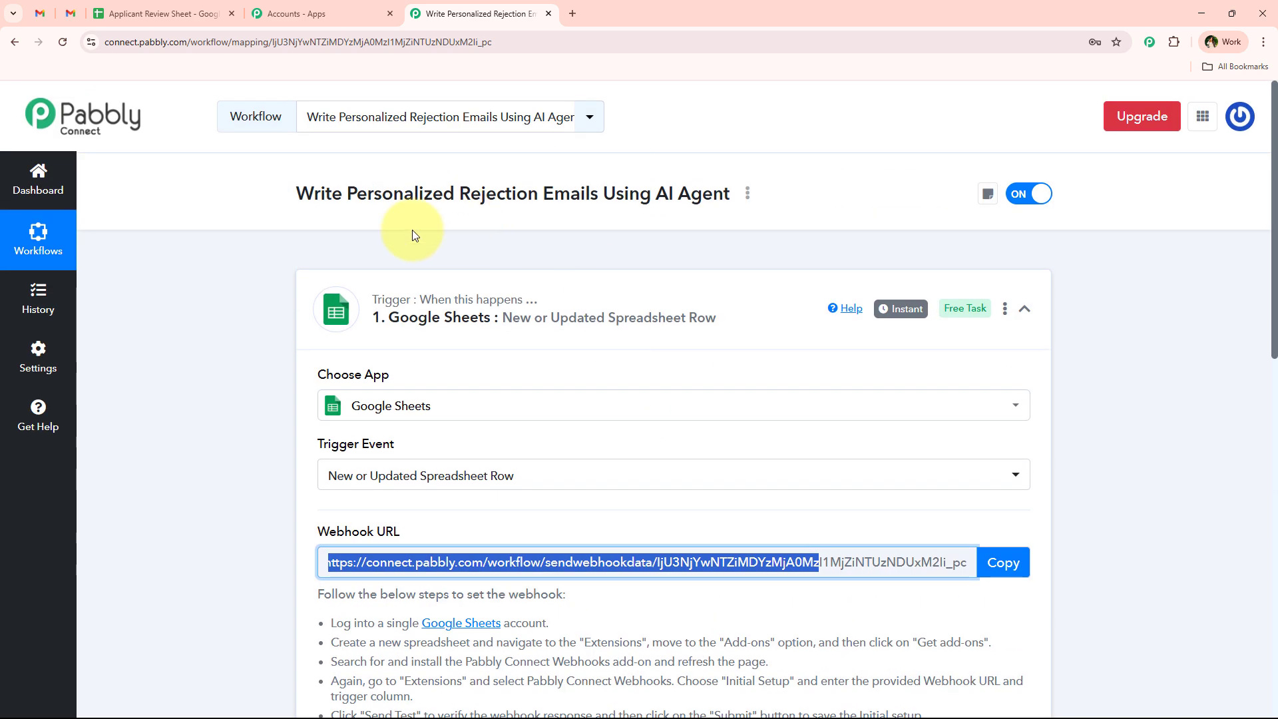
left_click(254, 339)
scroll(242, 373, "down", 4)
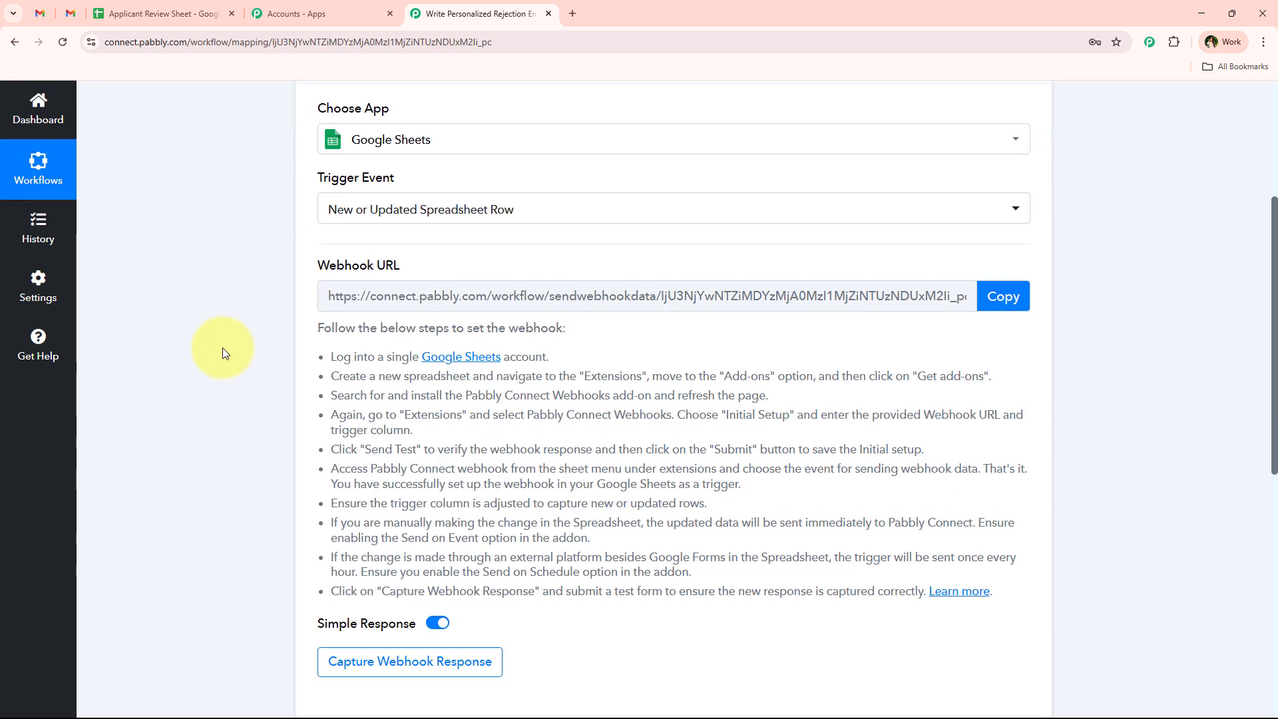
left_click(991, 297)
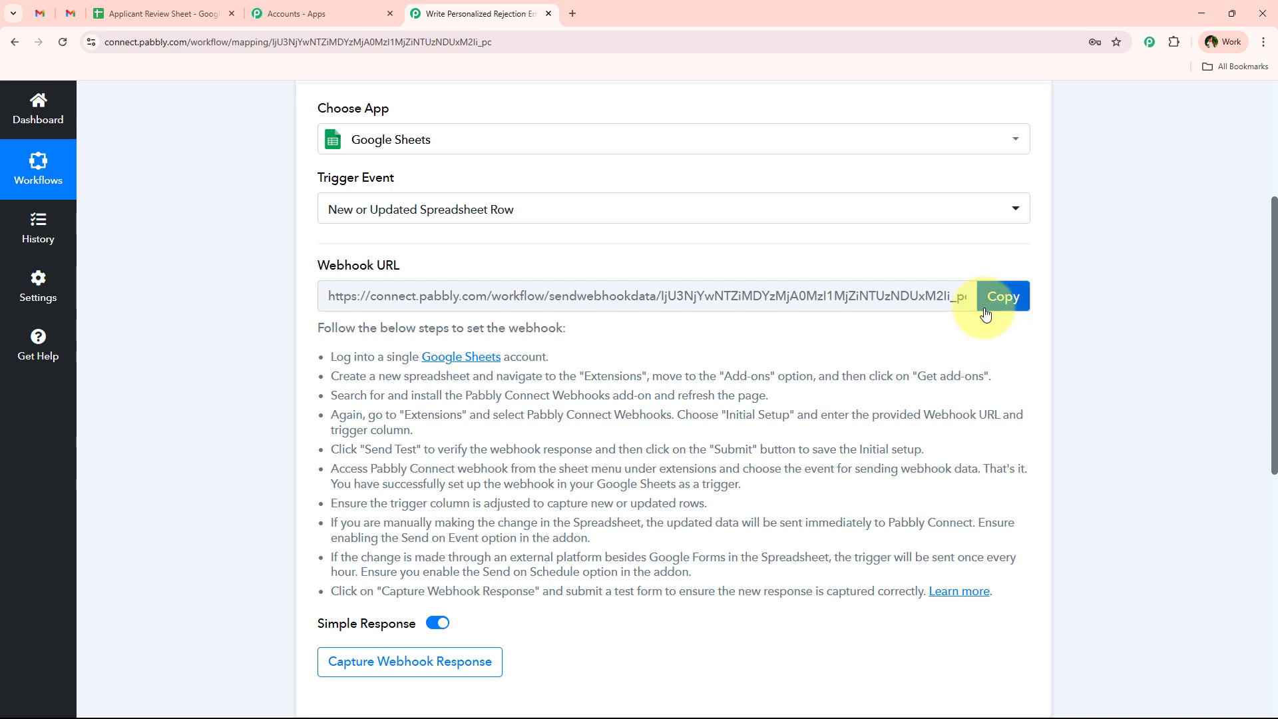
- Check in the Google Workspace Marketplace that Pabbly Connect Webhooks is installed
left_click(220, 11)
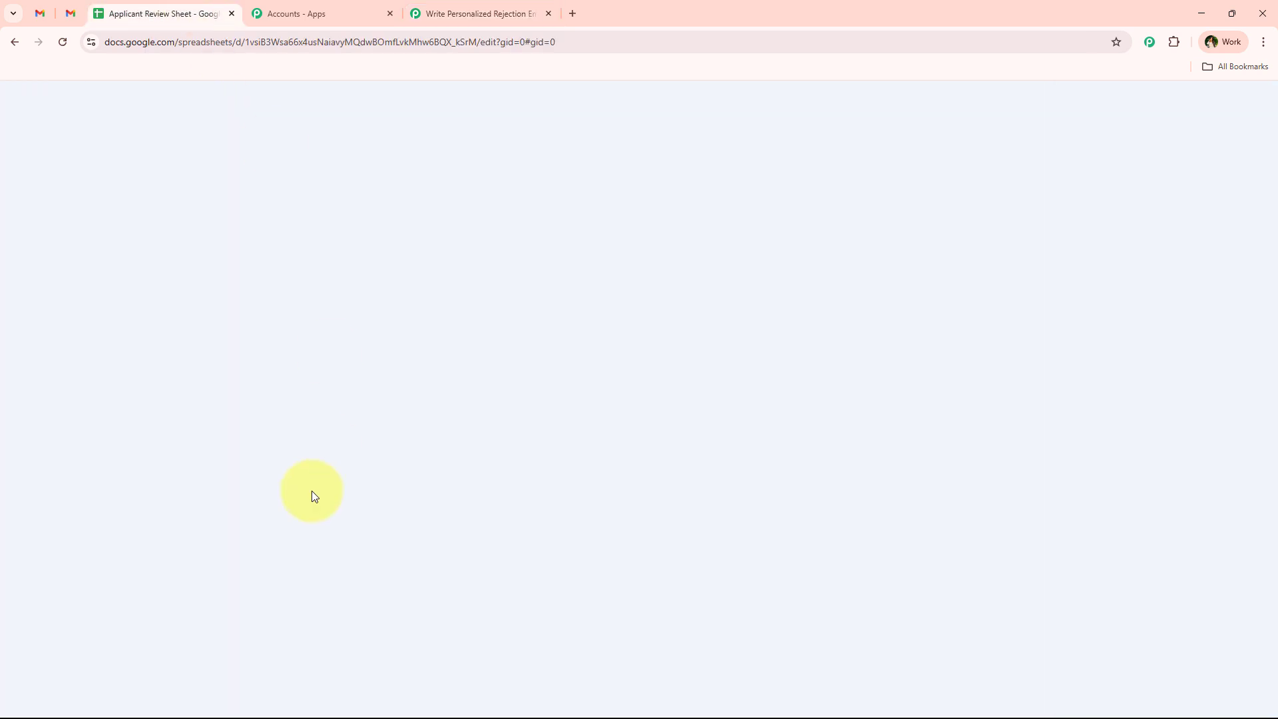
left_click(377, 125)
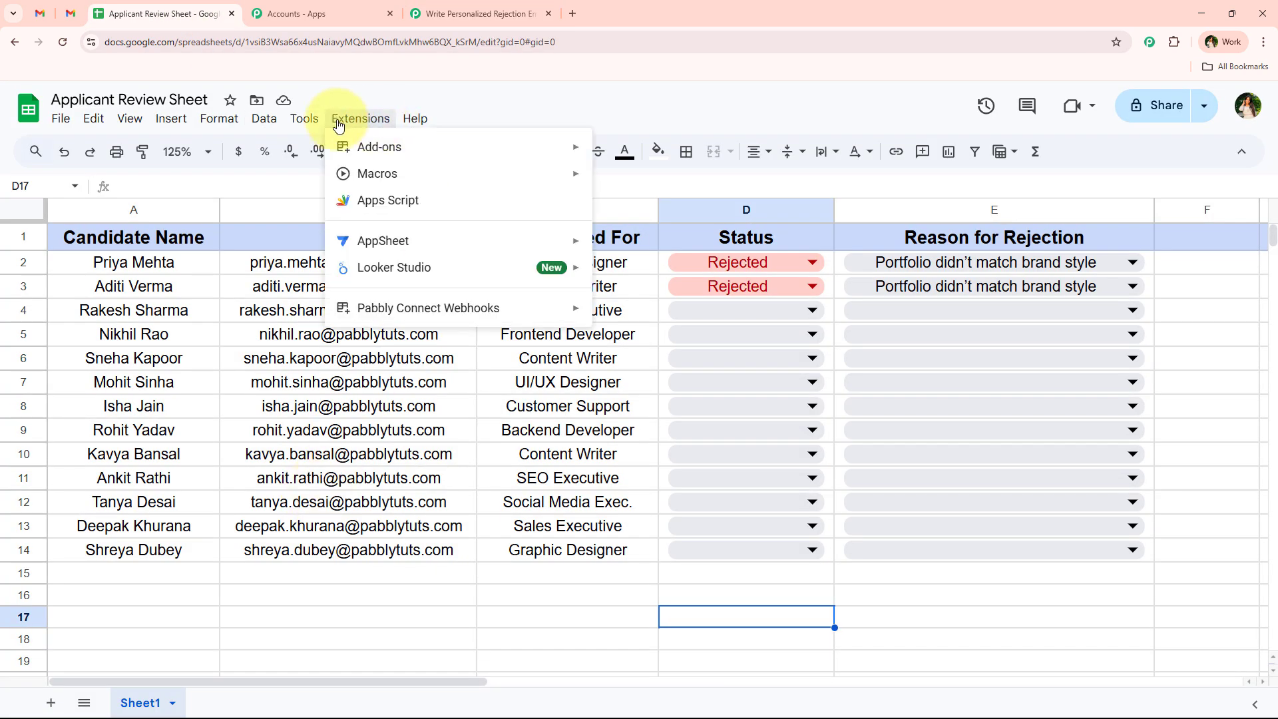
mouse_move(373, 145)
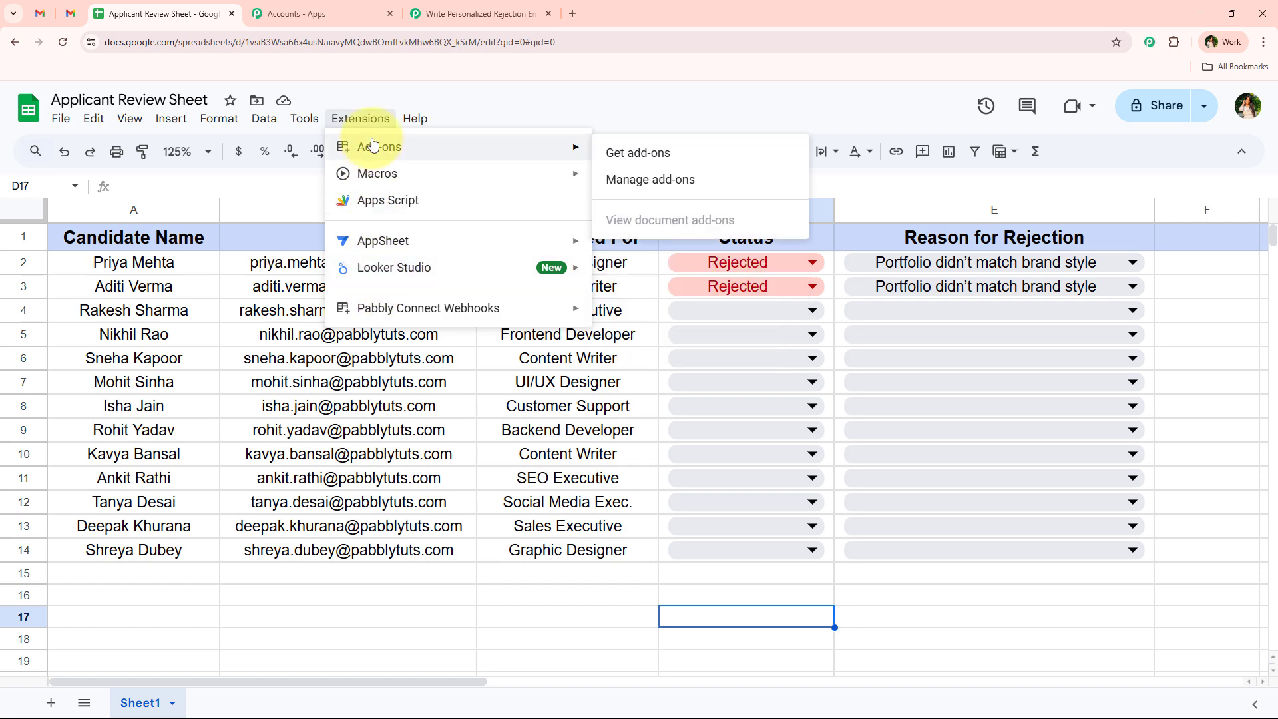
left_click(603, 153)
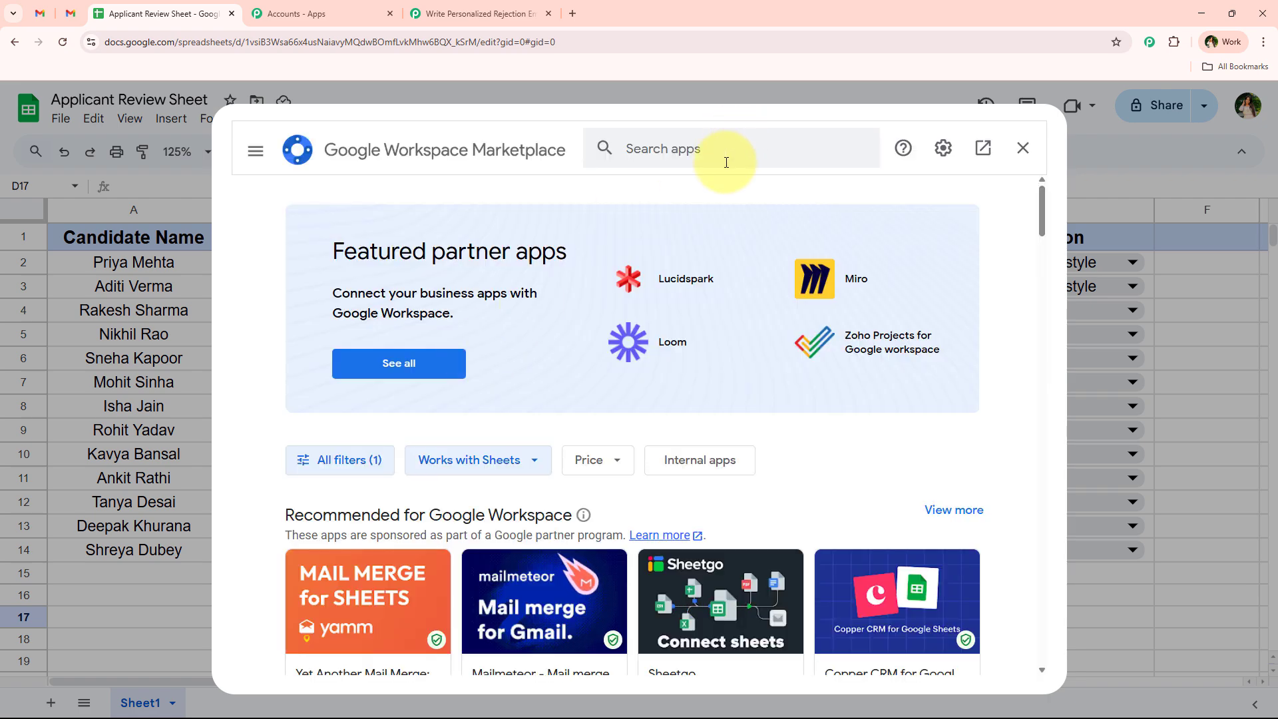
left_click(740, 140)
type("P")
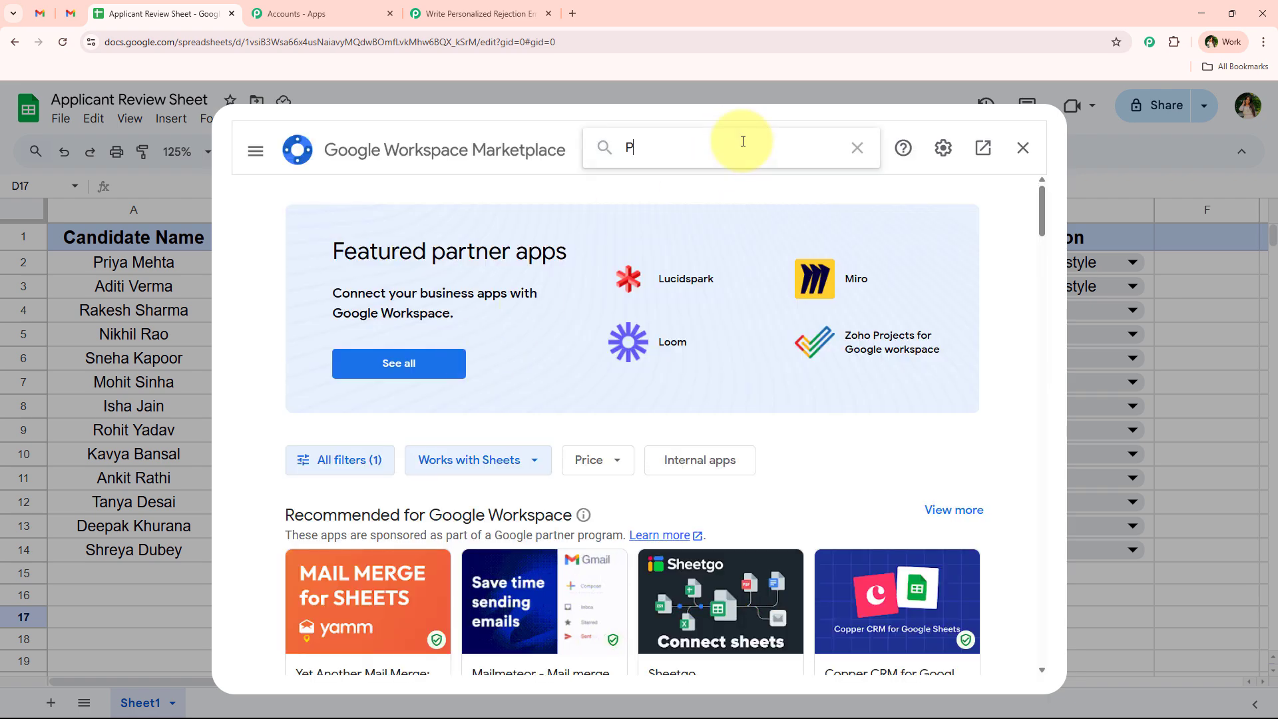
type("abb")
left_click(730, 167)
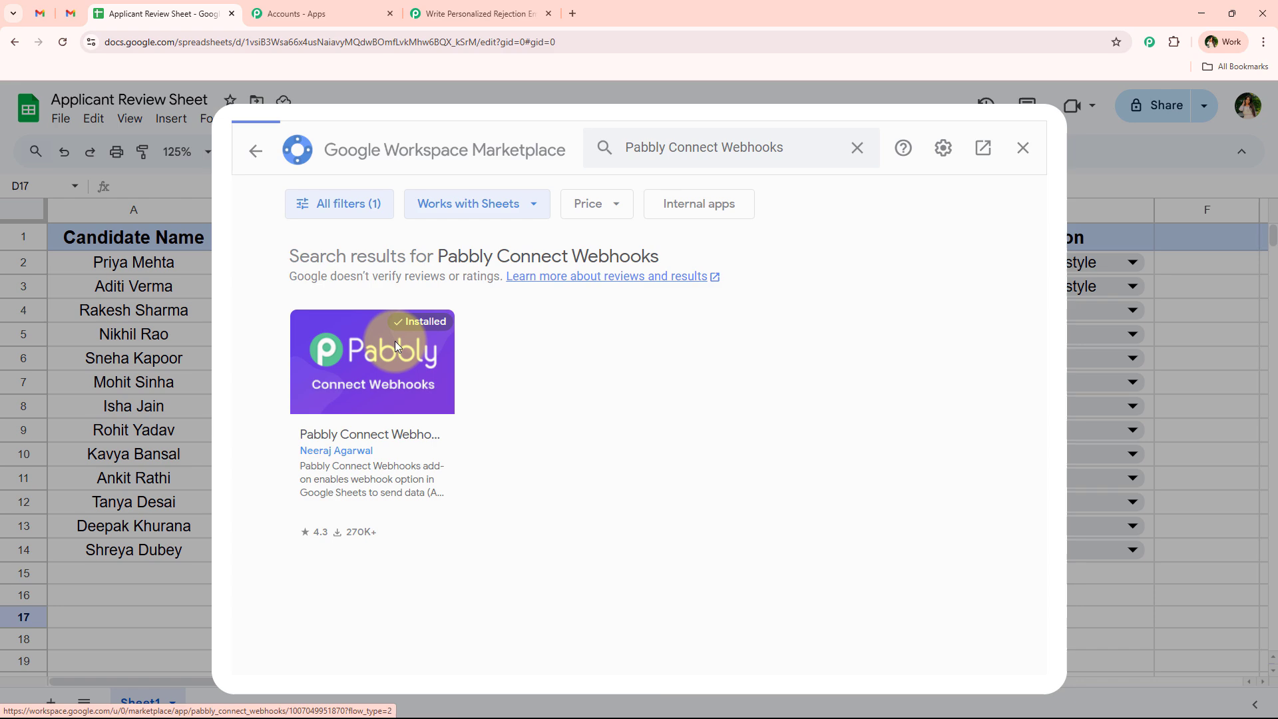
left_click(395, 345)
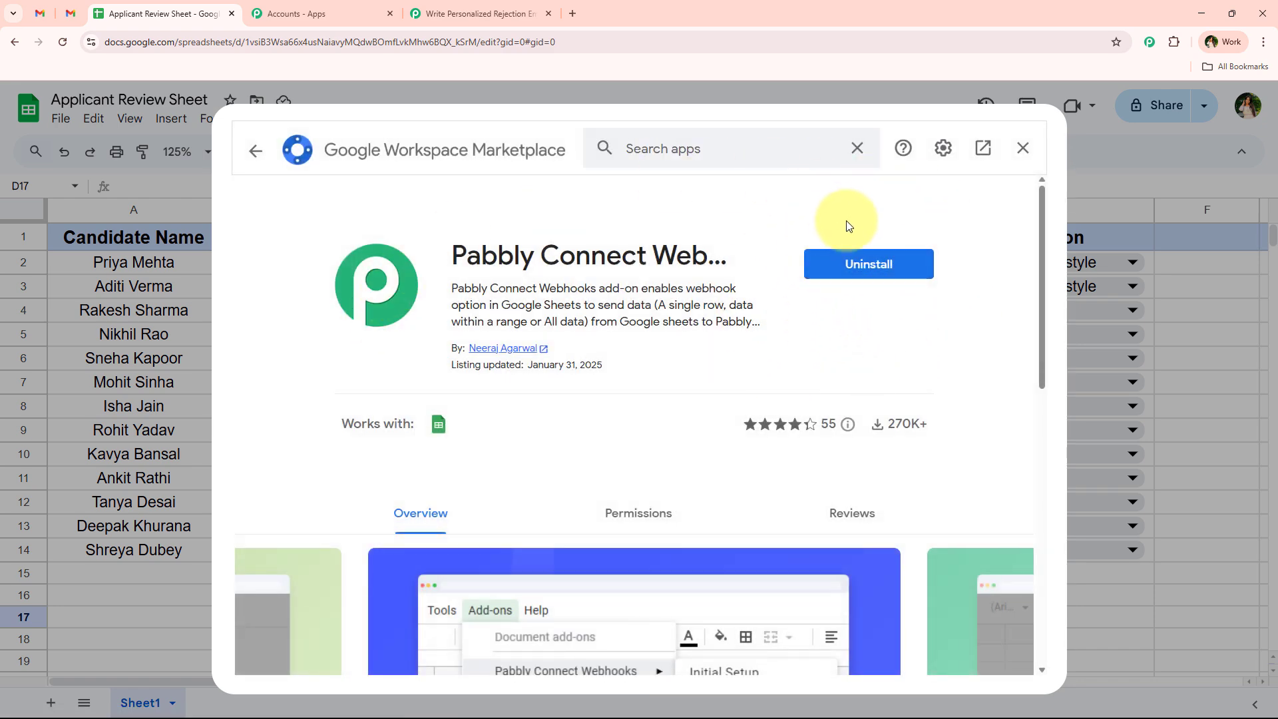
left_click(1023, 147)
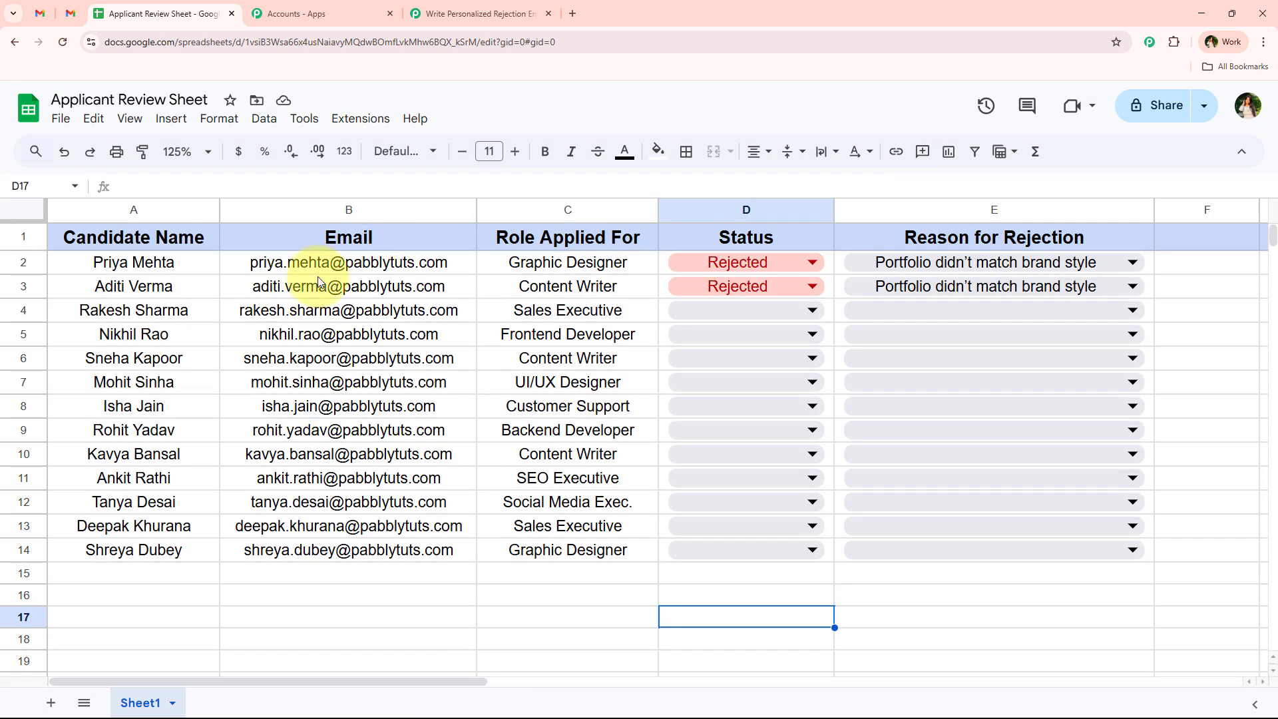
- Reload the Applicant Review Sheet and set its zoom to 125%
left_click(64, 43)
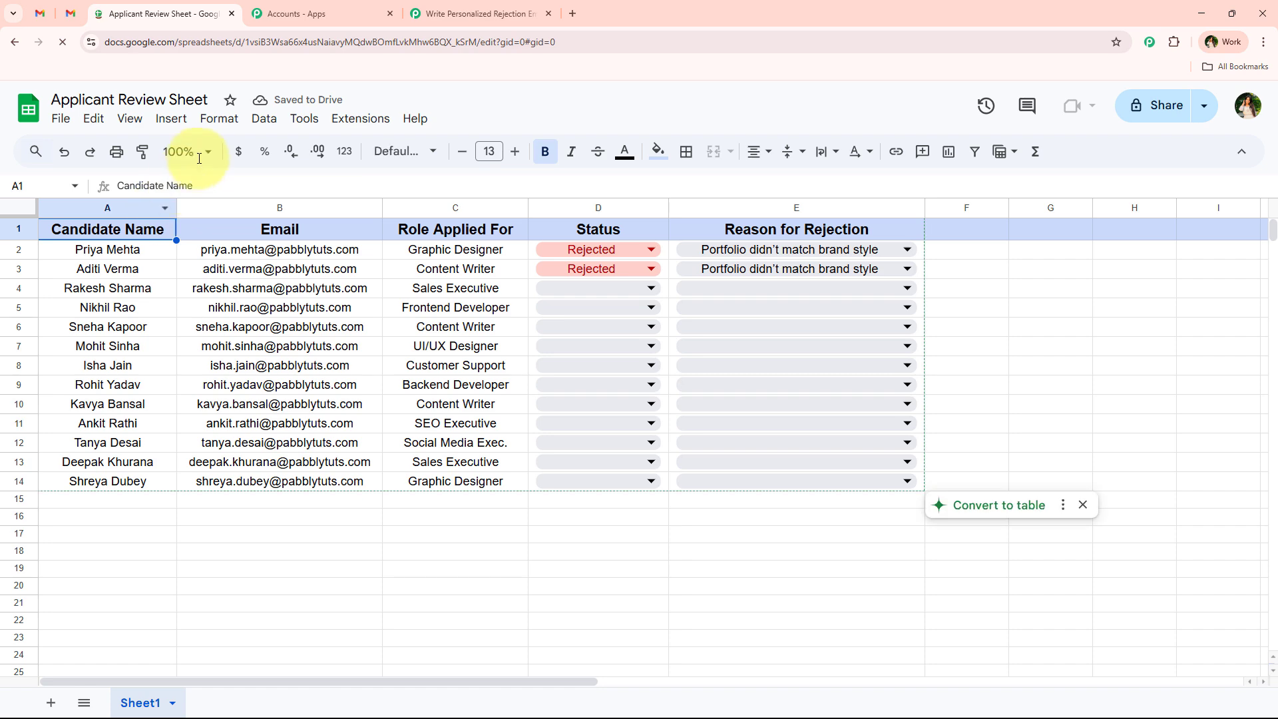
left_click(199, 146)
left_click(181, 289)
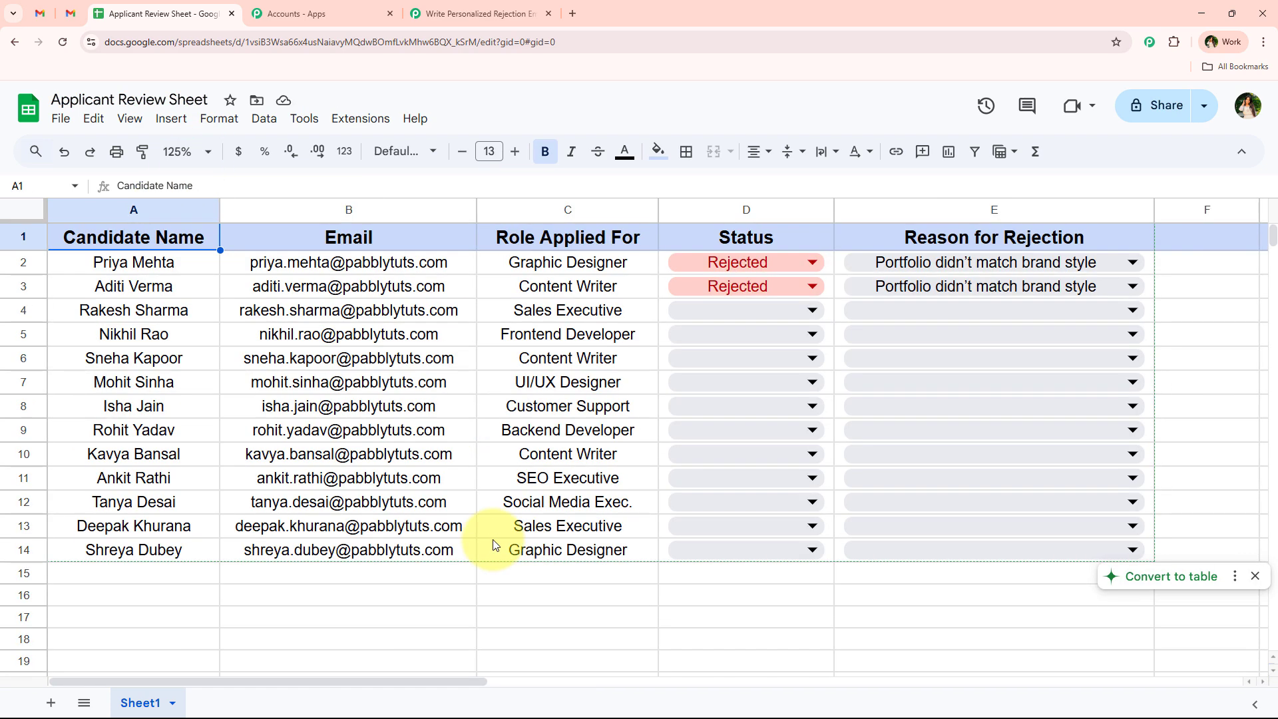
left_click(506, 529)
left_click(511, 596)
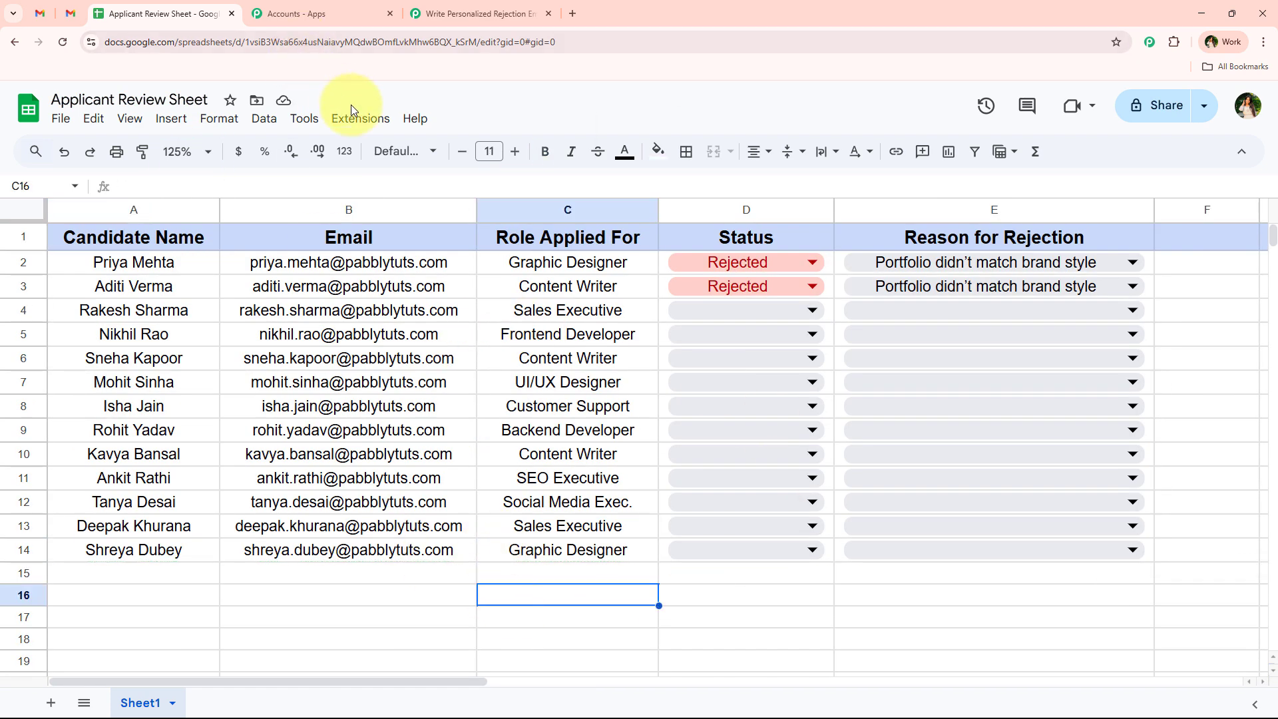
left_click(360, 118)
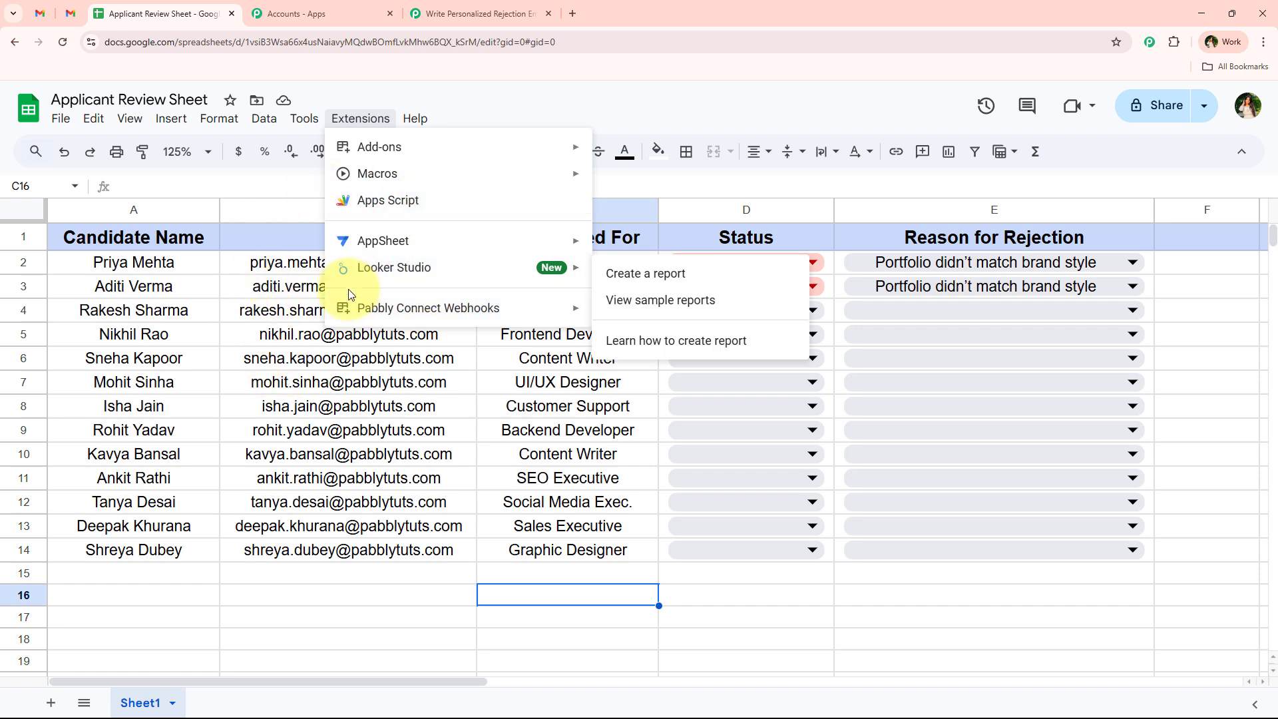
- In Pabbly Connect Webhooks Initial Setup, paste the webhook URL and enter E as Trigger Column
mouse_move(349, 310)
left_click(636, 313)
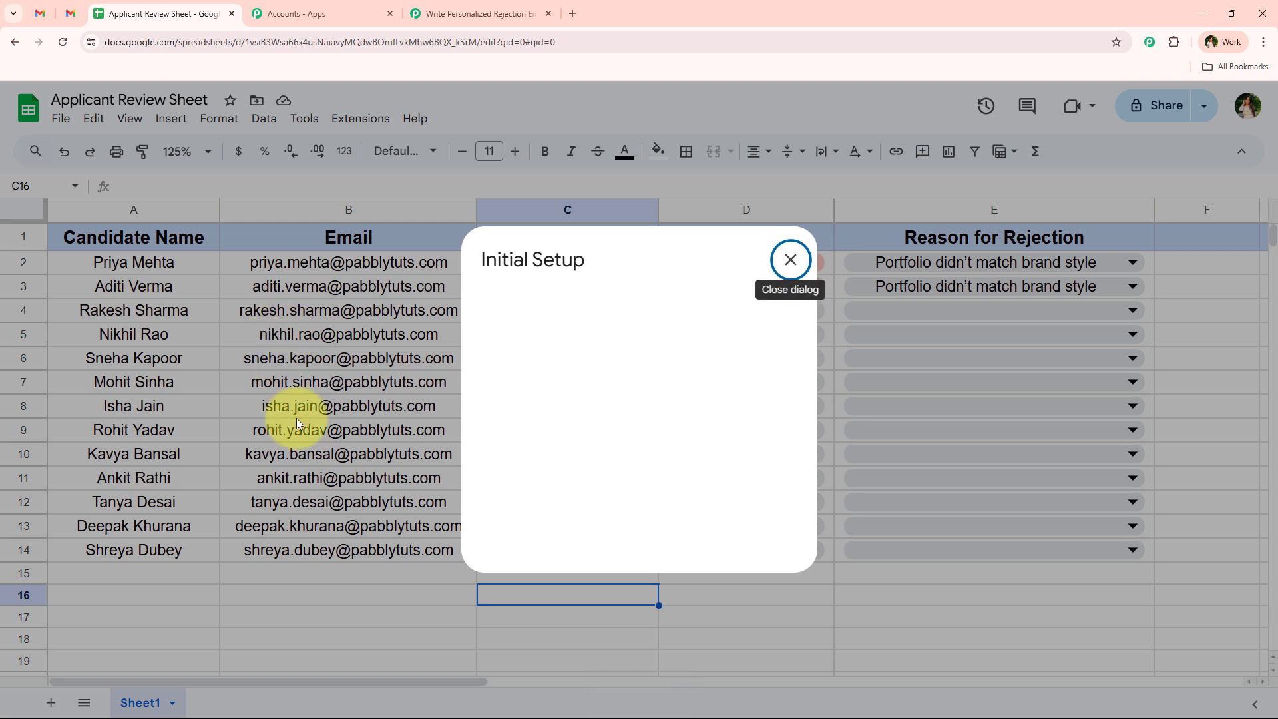
left_click_drag(581, 374, 489, 399)
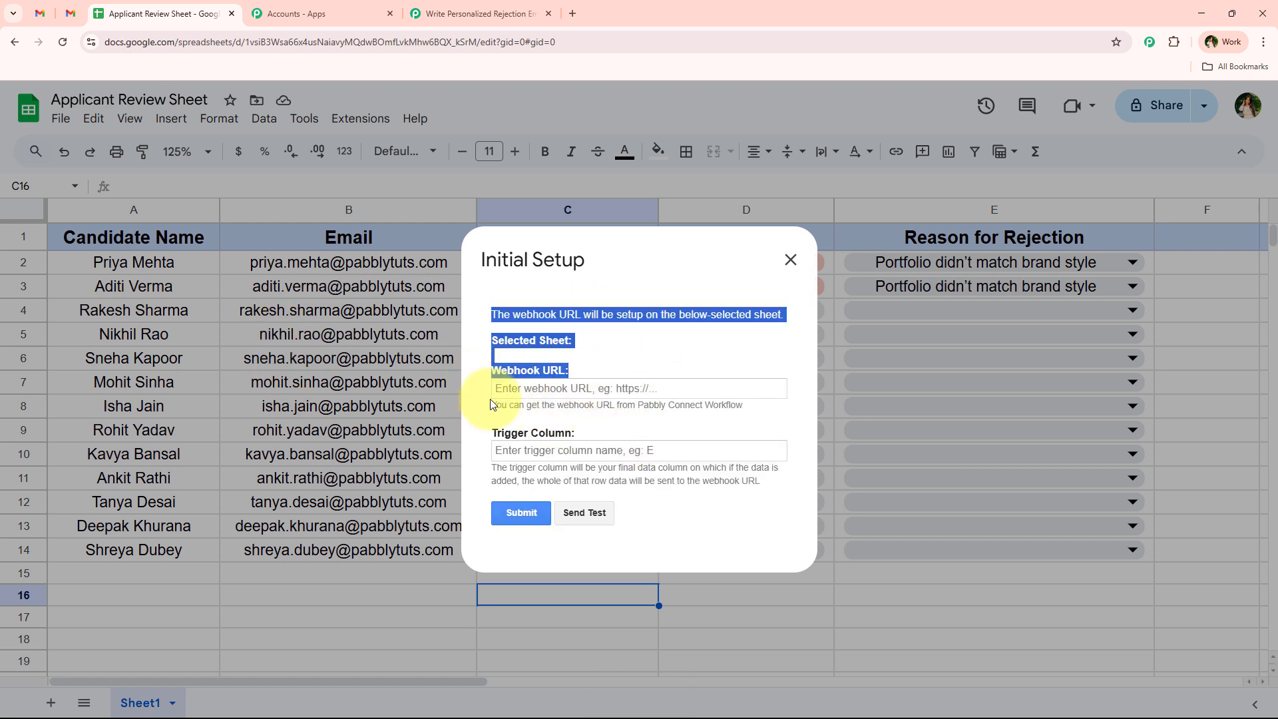
left_click(604, 443)
left_click(629, 427)
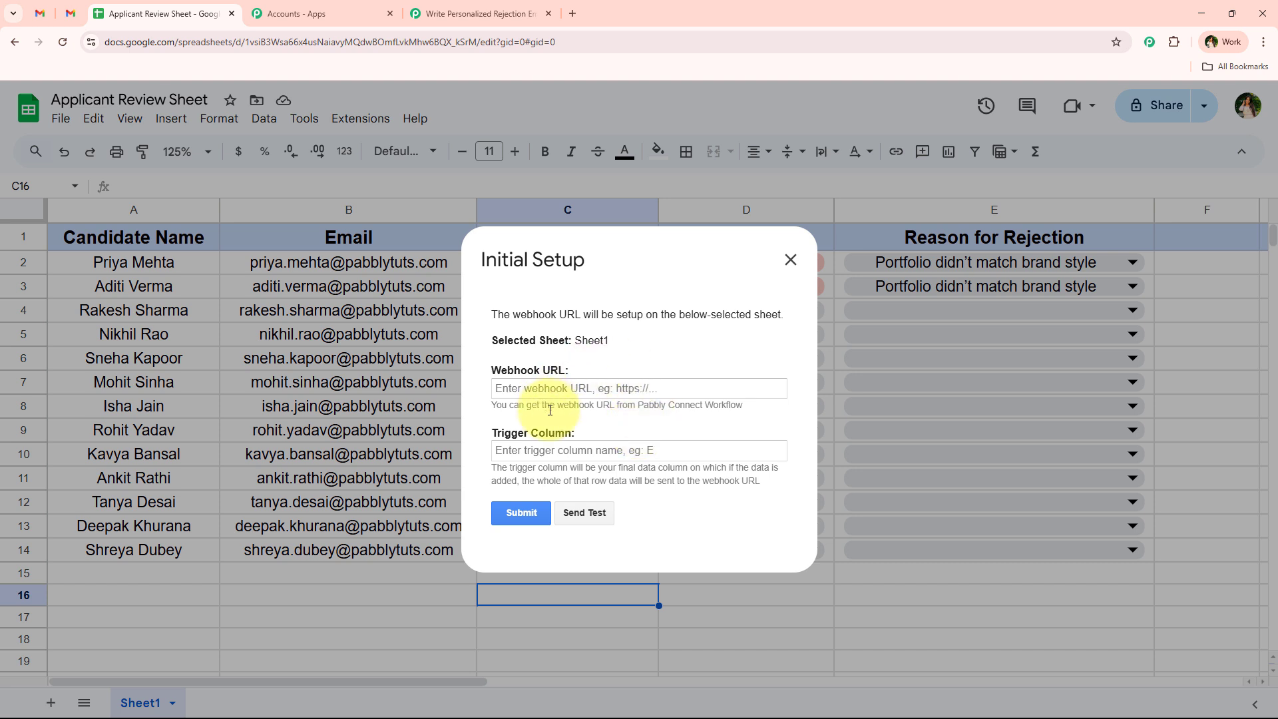
left_click(579, 388)
right_click(649, 384)
left_click(656, 542)
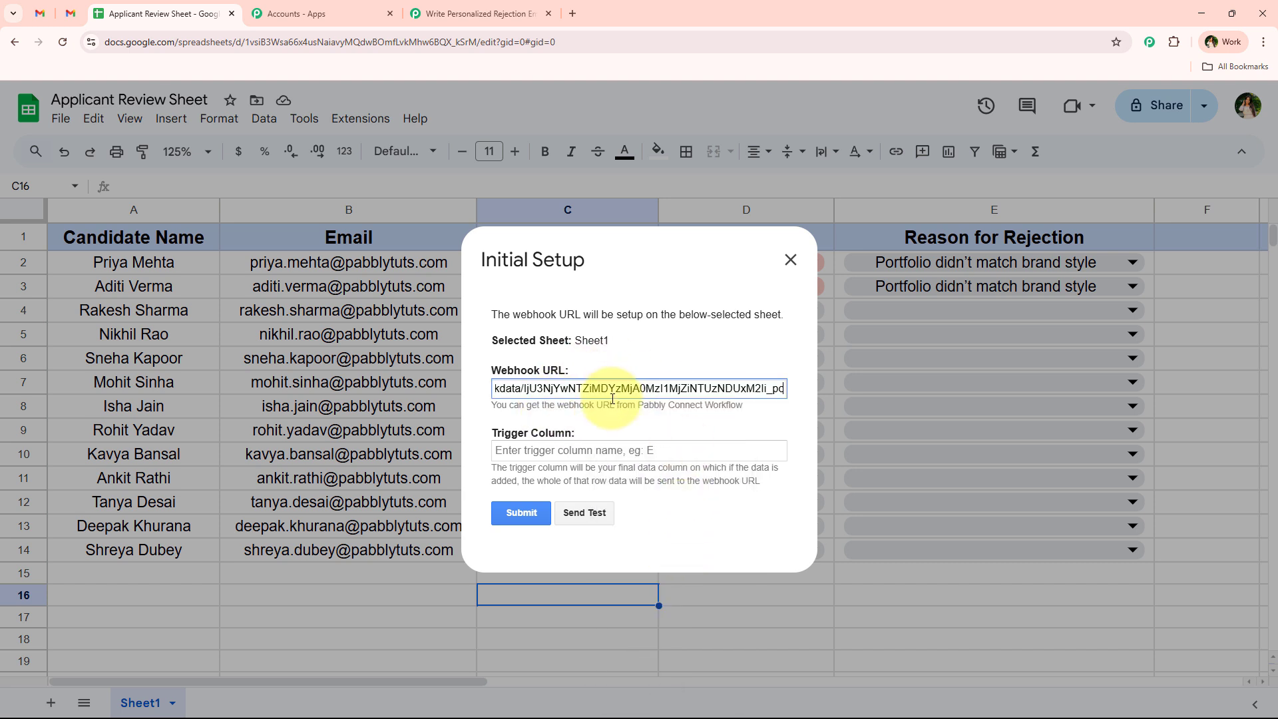
left_click(625, 452)
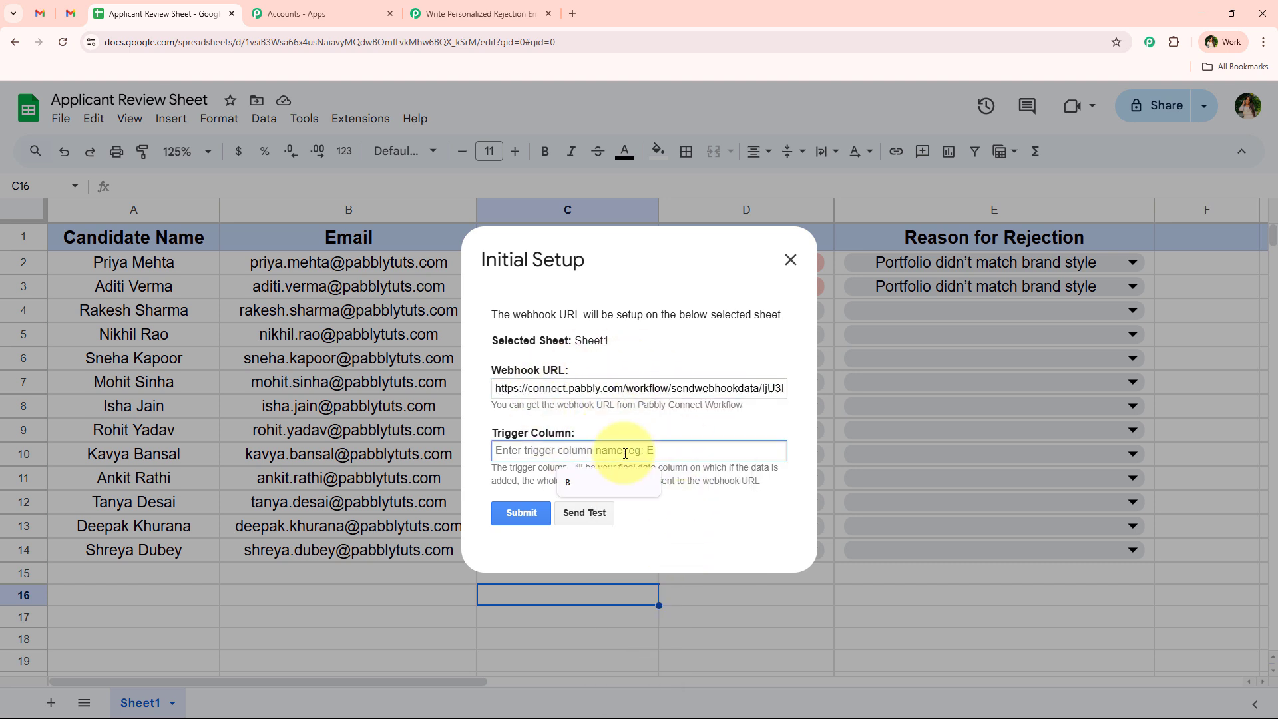
type("E")
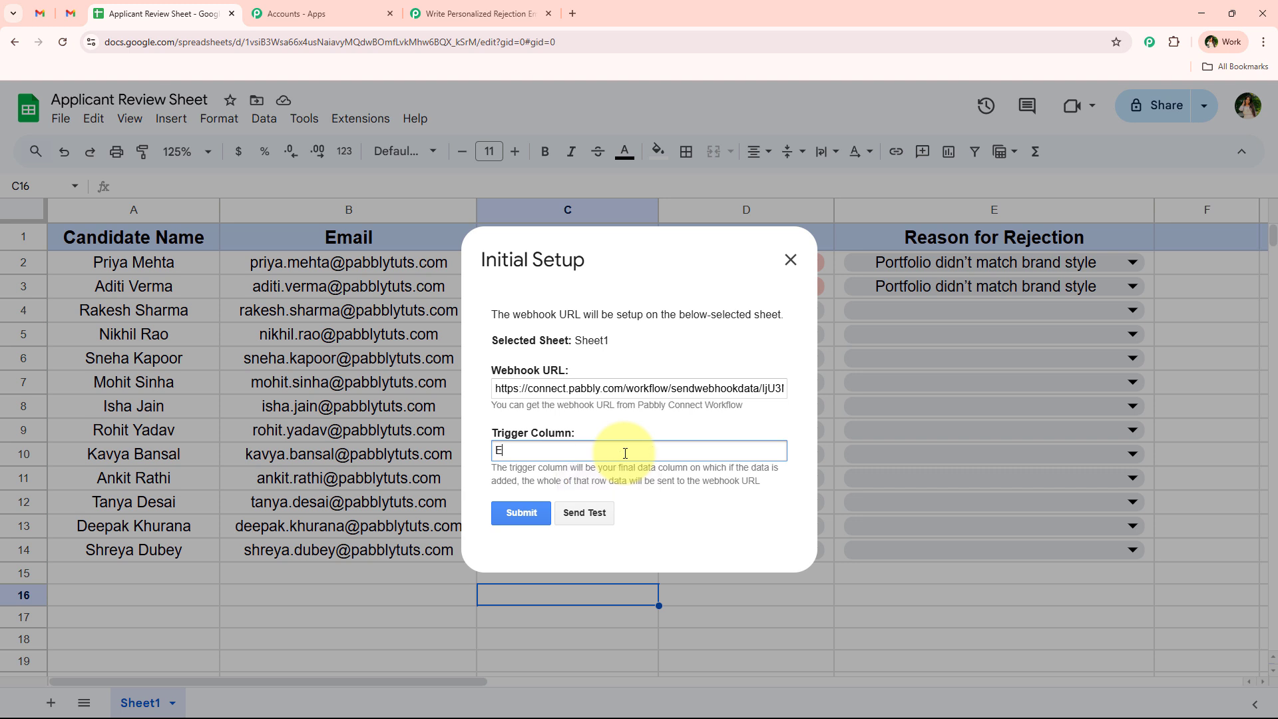
- Review the trigger-column note and success message, then close the setup window
left_click_drag(492, 467, 773, 484)
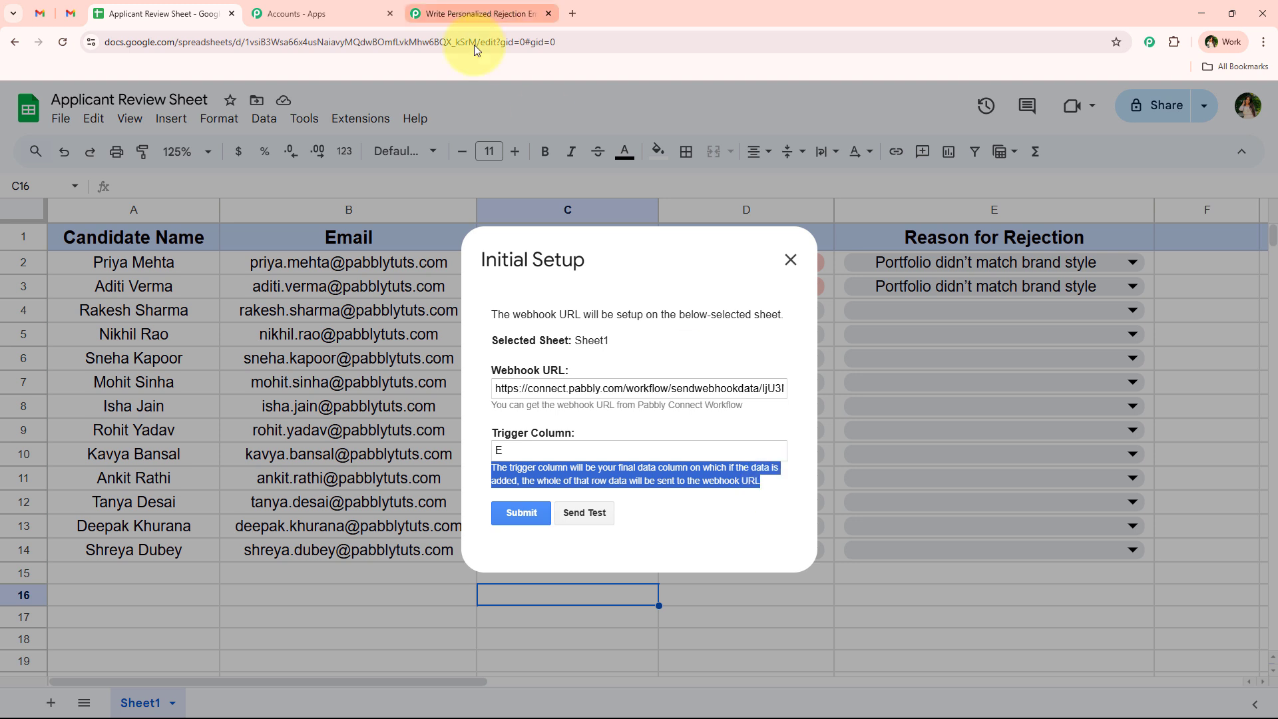
left_click(668, 443)
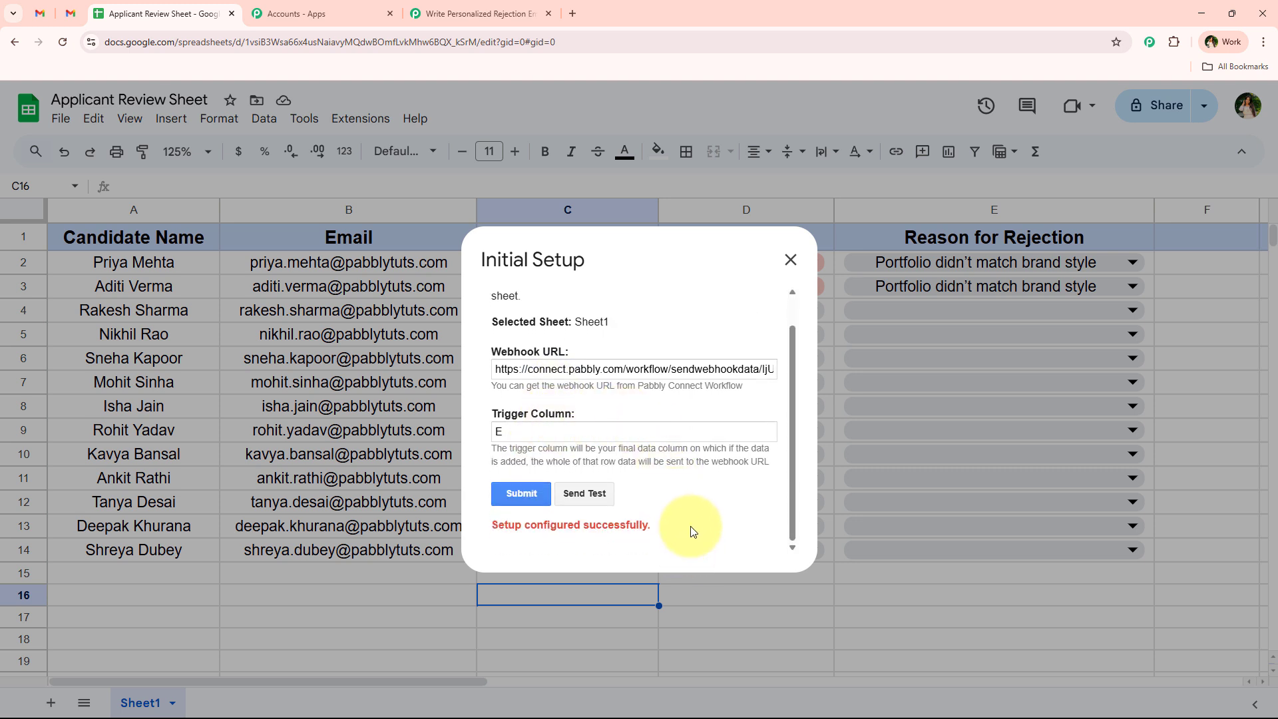
left_click_drag(690, 531, 491, 524)
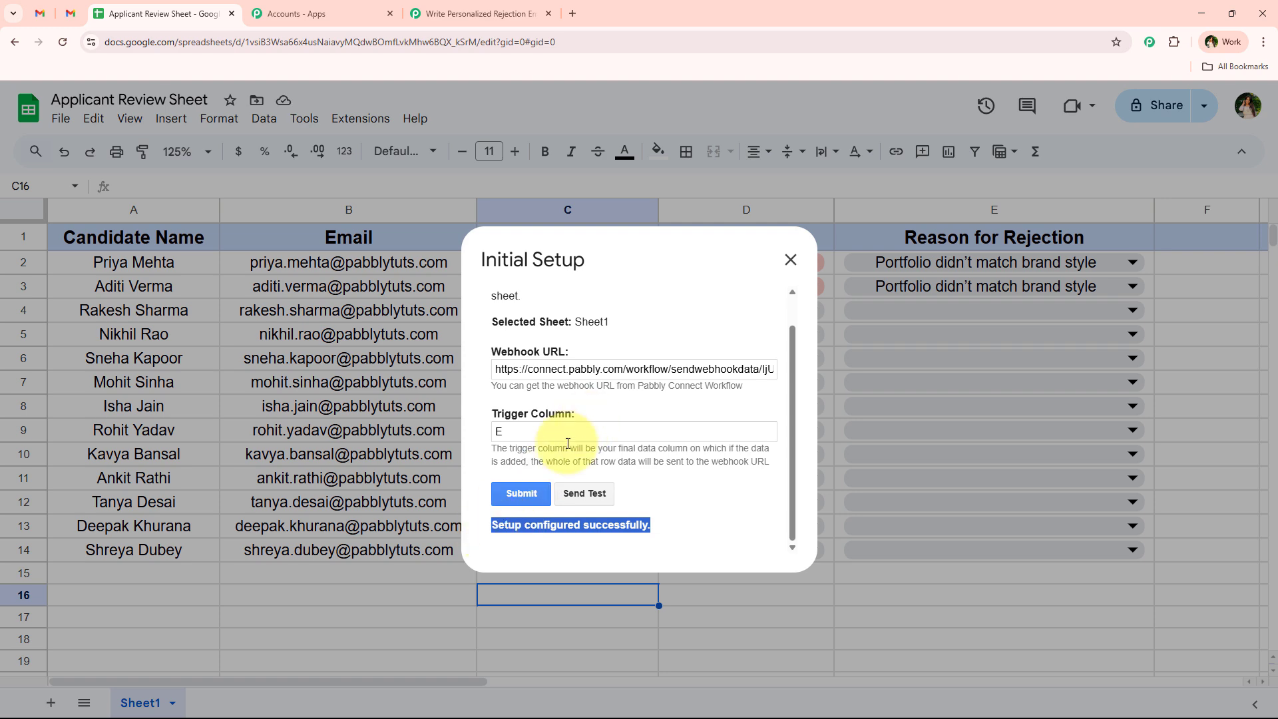
left_click(789, 260)
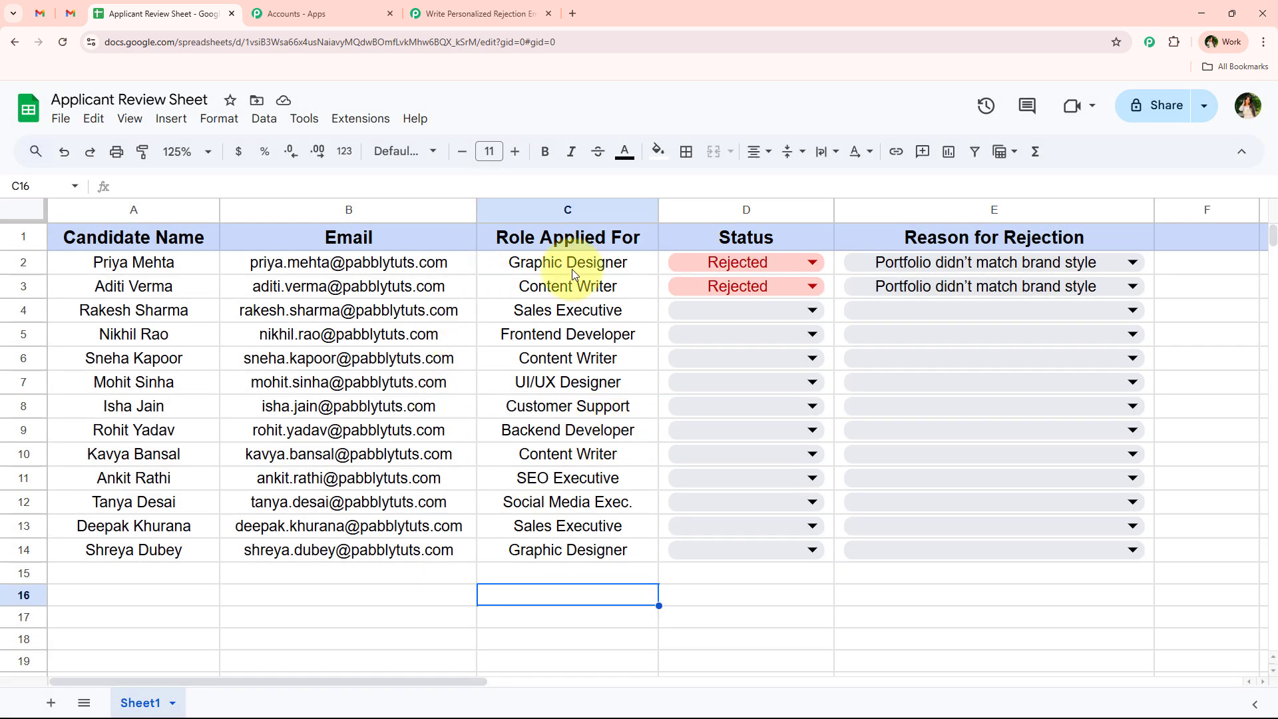
left_click(478, 13)
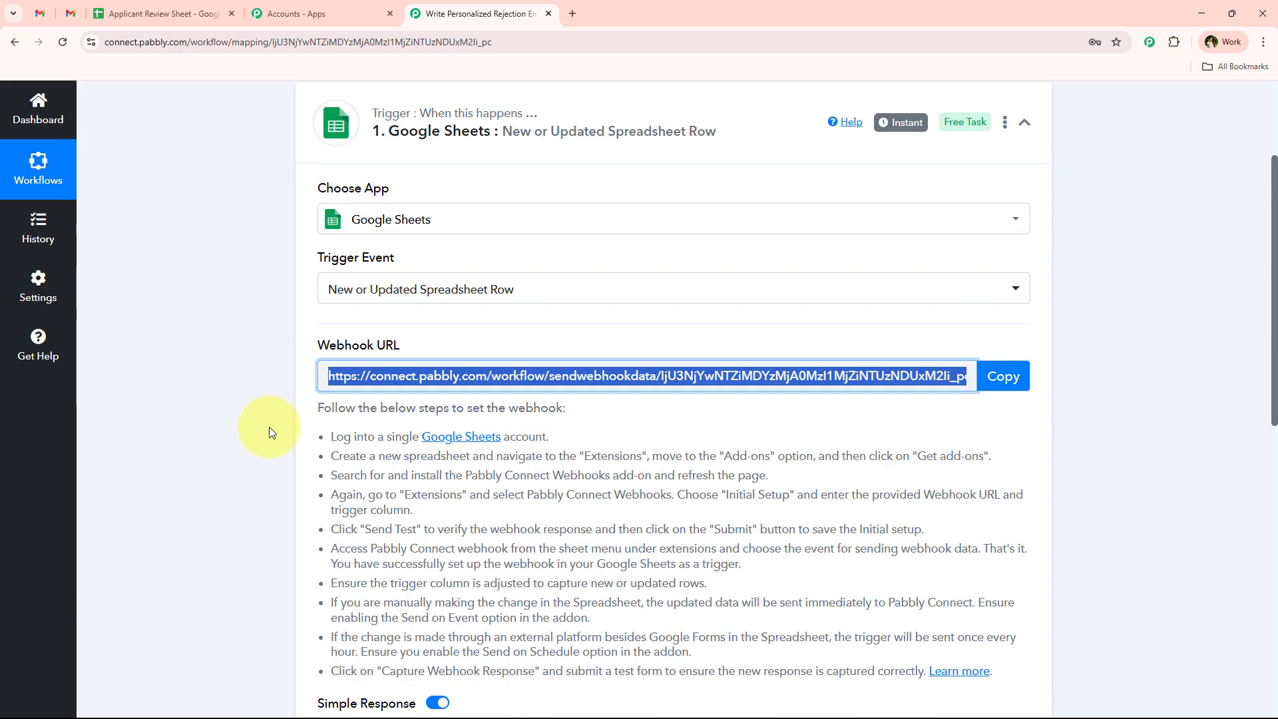
scroll(269, 431, "down", 7)
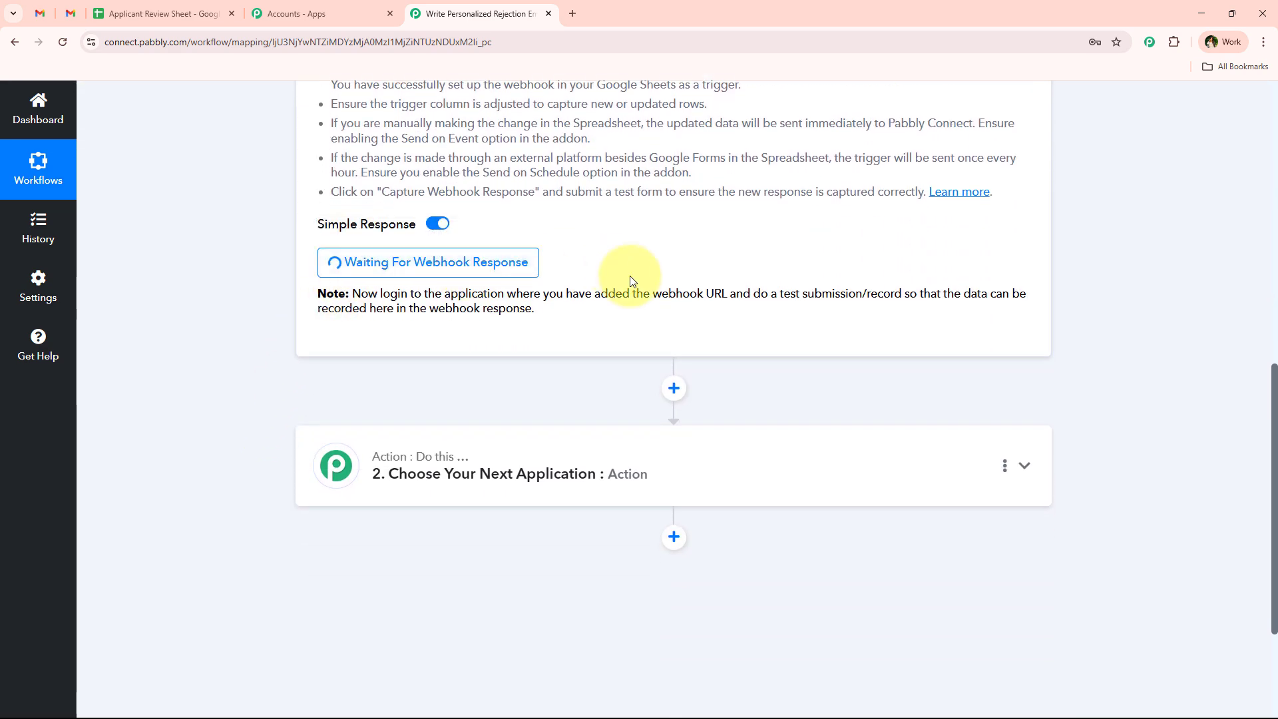
left_click_drag(753, 293, 899, 295)
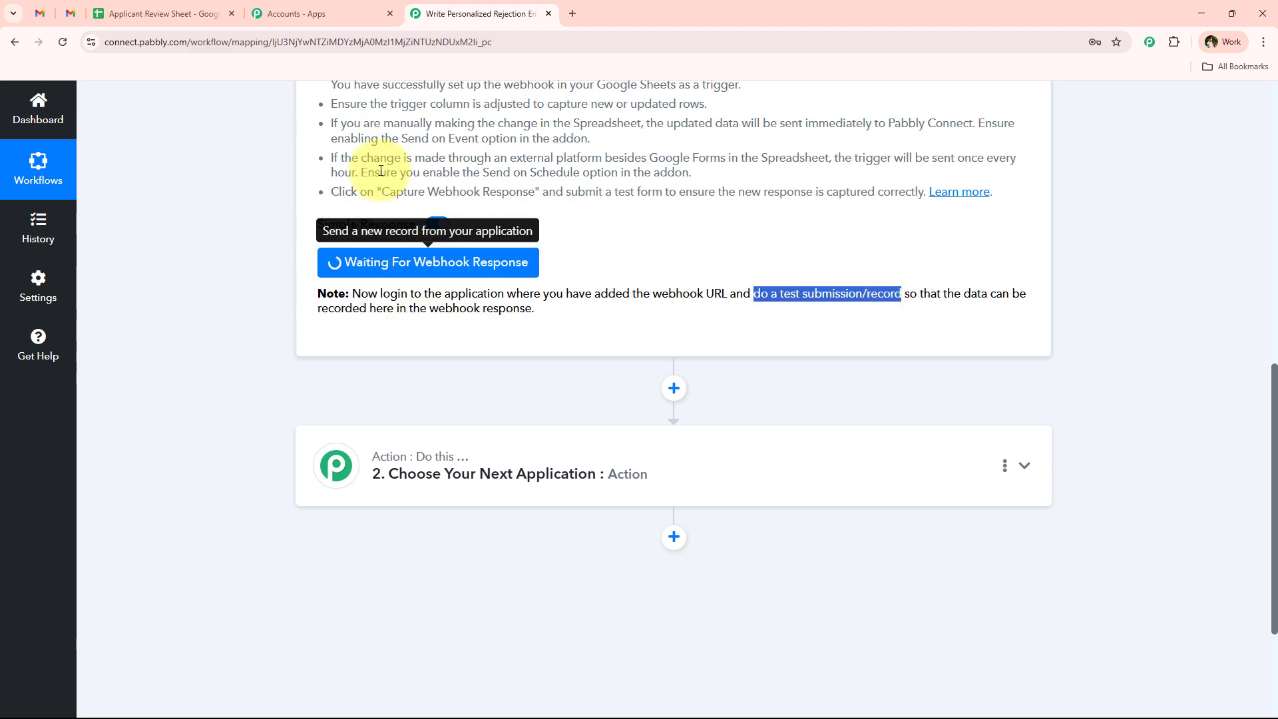
left_click(214, 13)
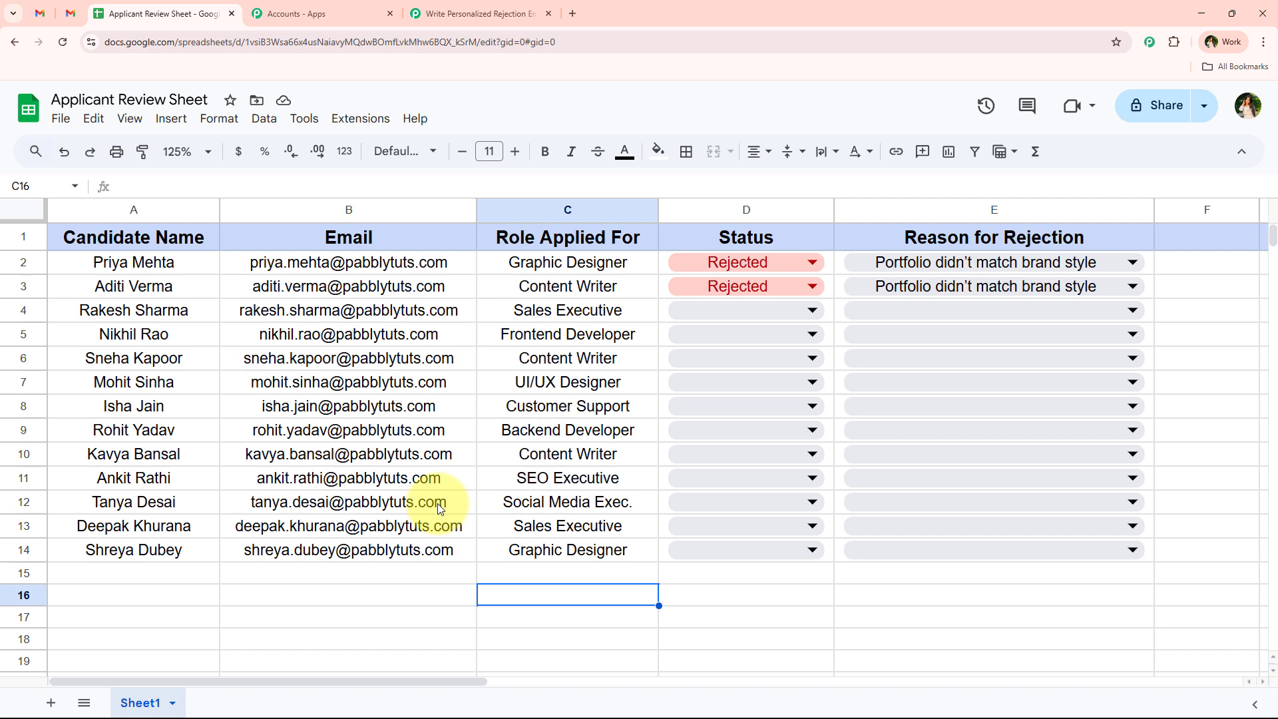
- Enable Send On Event from the Pabbly Connect Webhooks extension menu
left_click(349, 126)
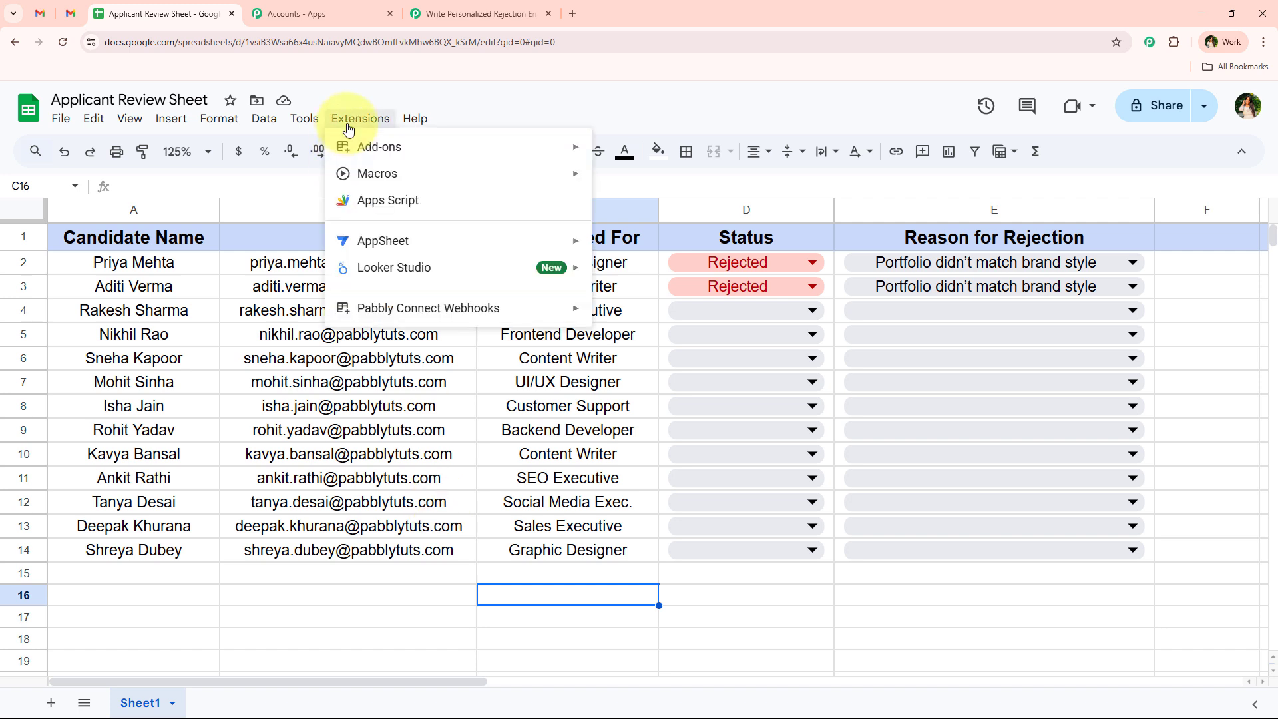
mouse_move(373, 308)
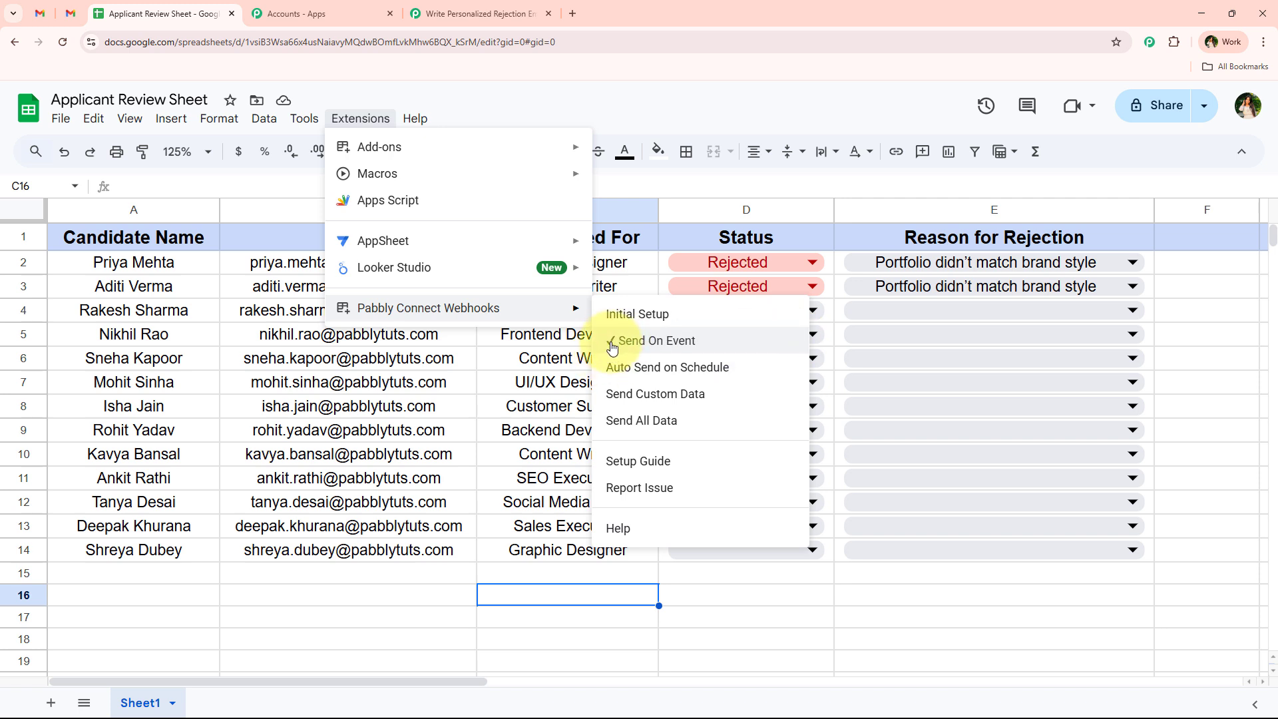
left_click(562, 361)
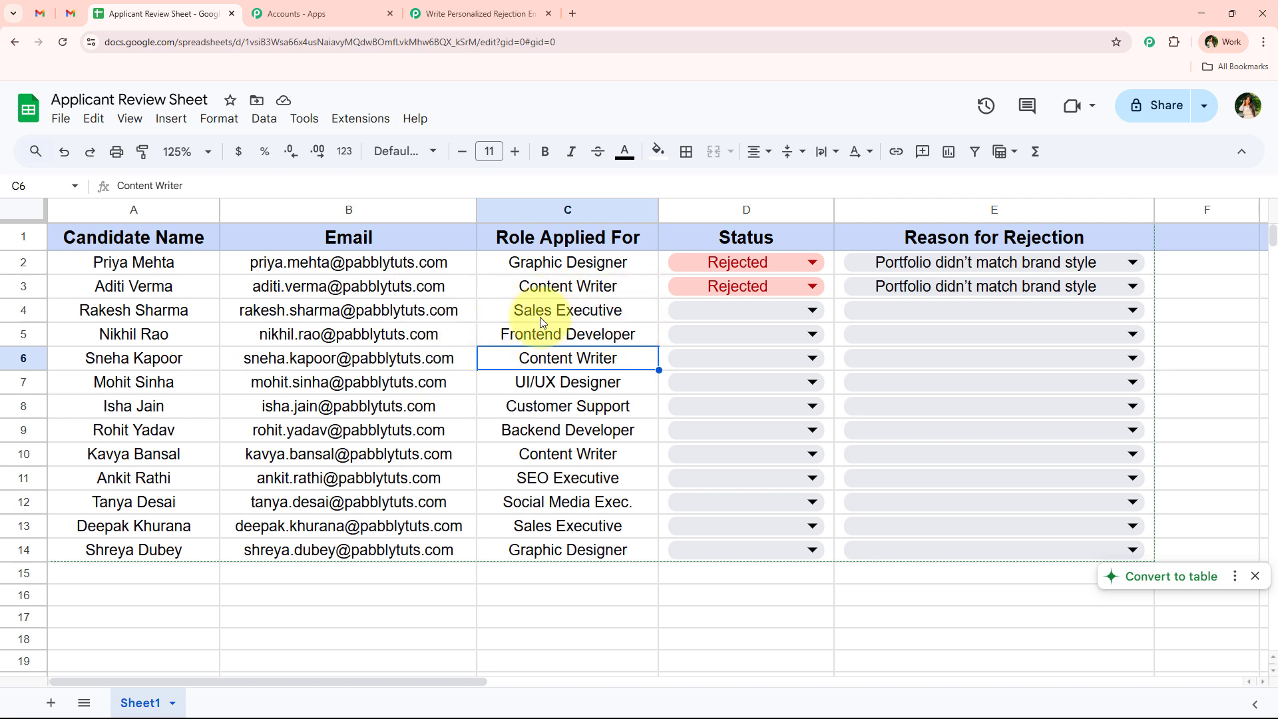
- Mark the row 4 Sales Executive Rejected with reason 'Lacked required experience'
left_click(751, 311)
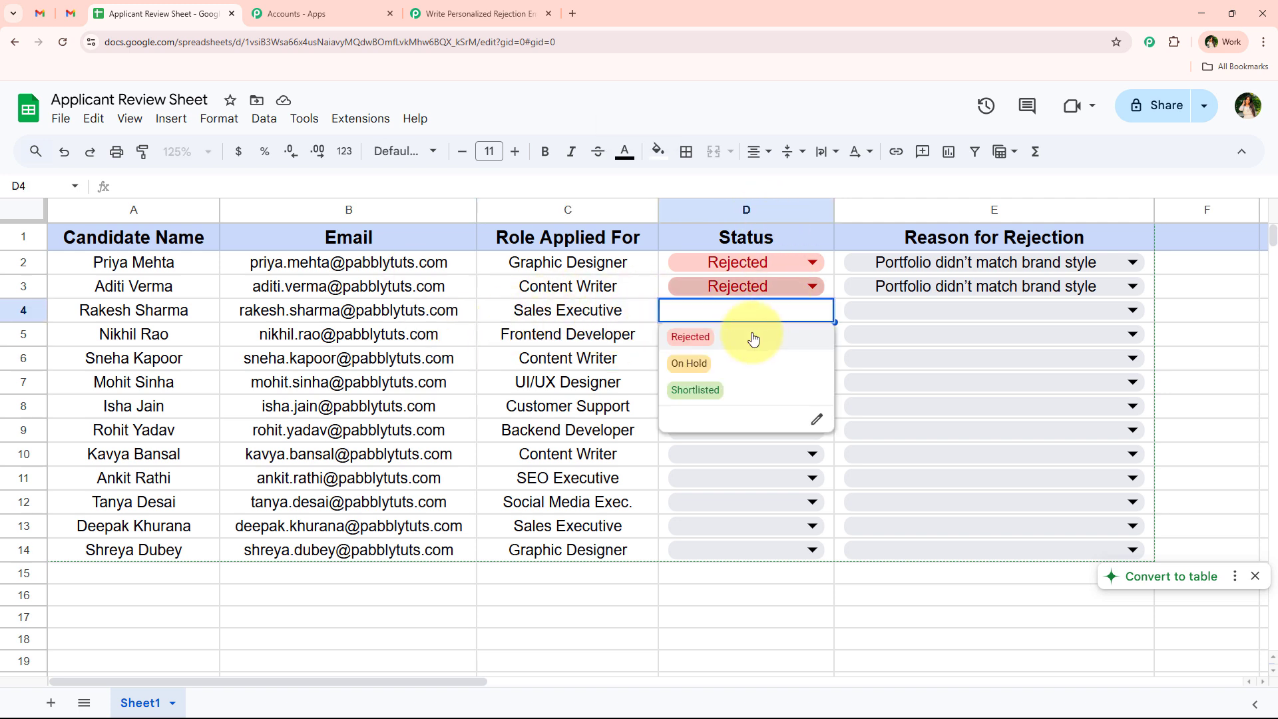
left_click(690, 336)
left_click(625, 310)
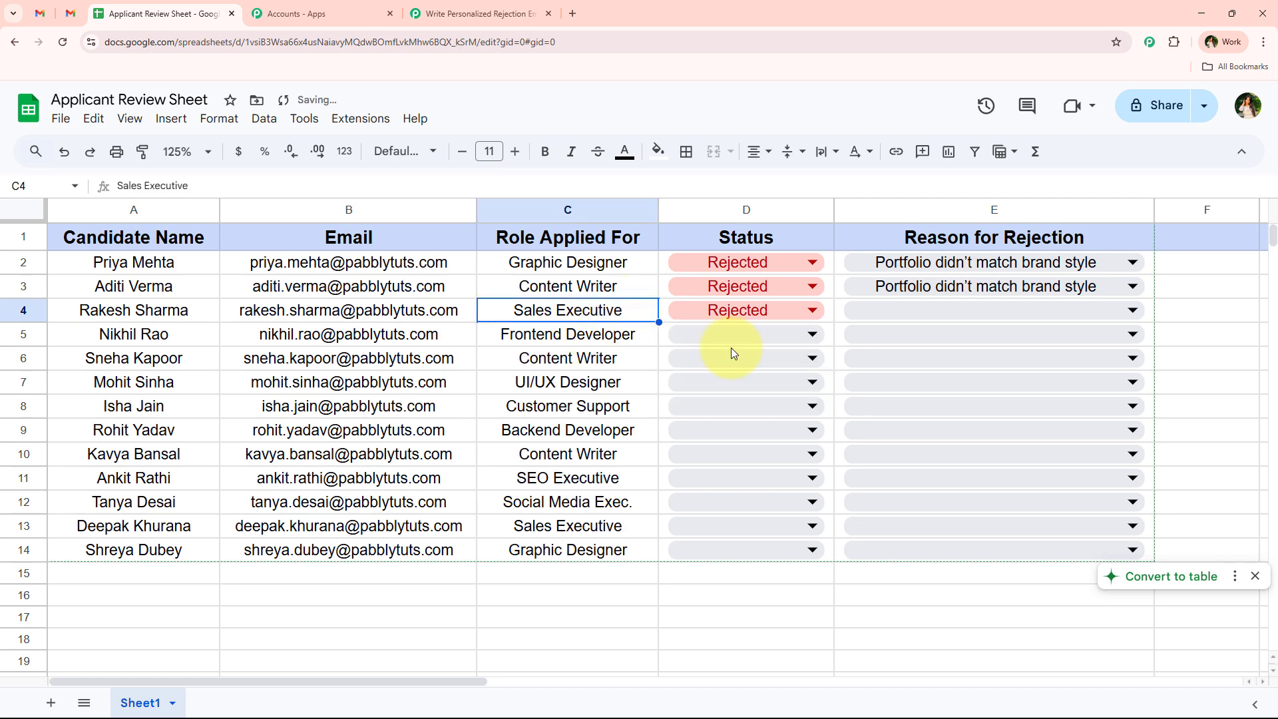
left_click(935, 308)
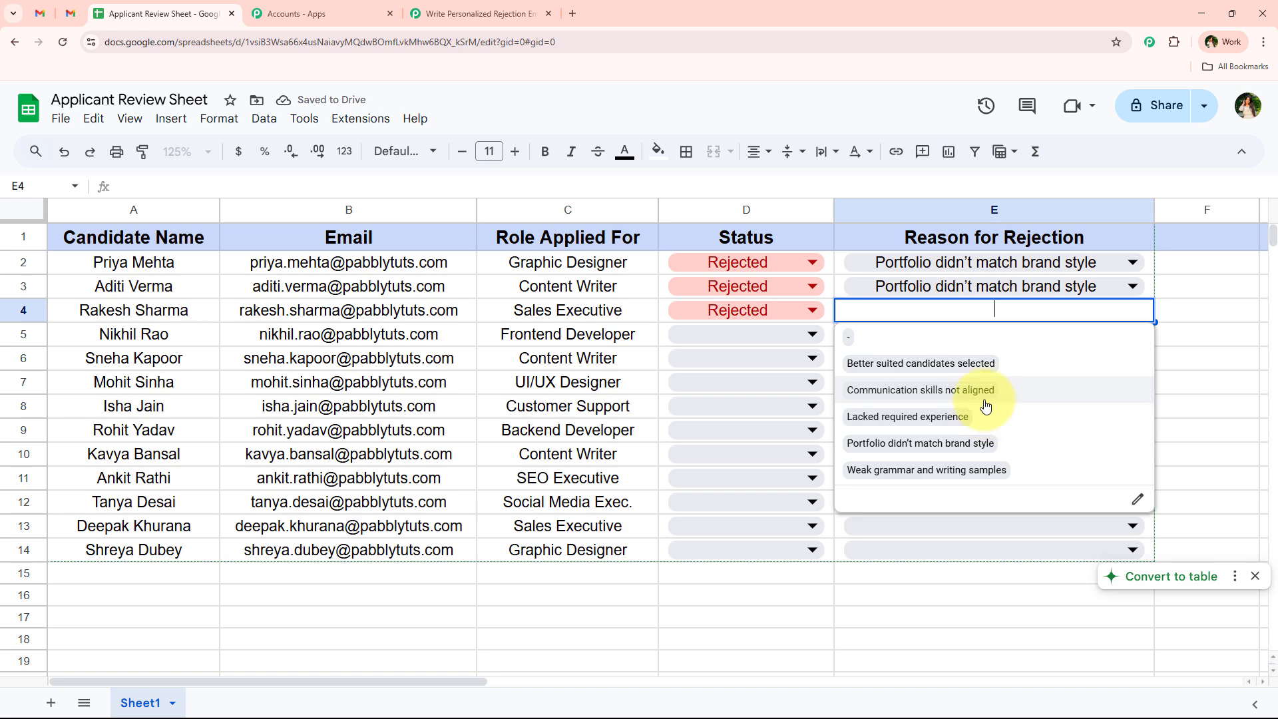
left_click(959, 419)
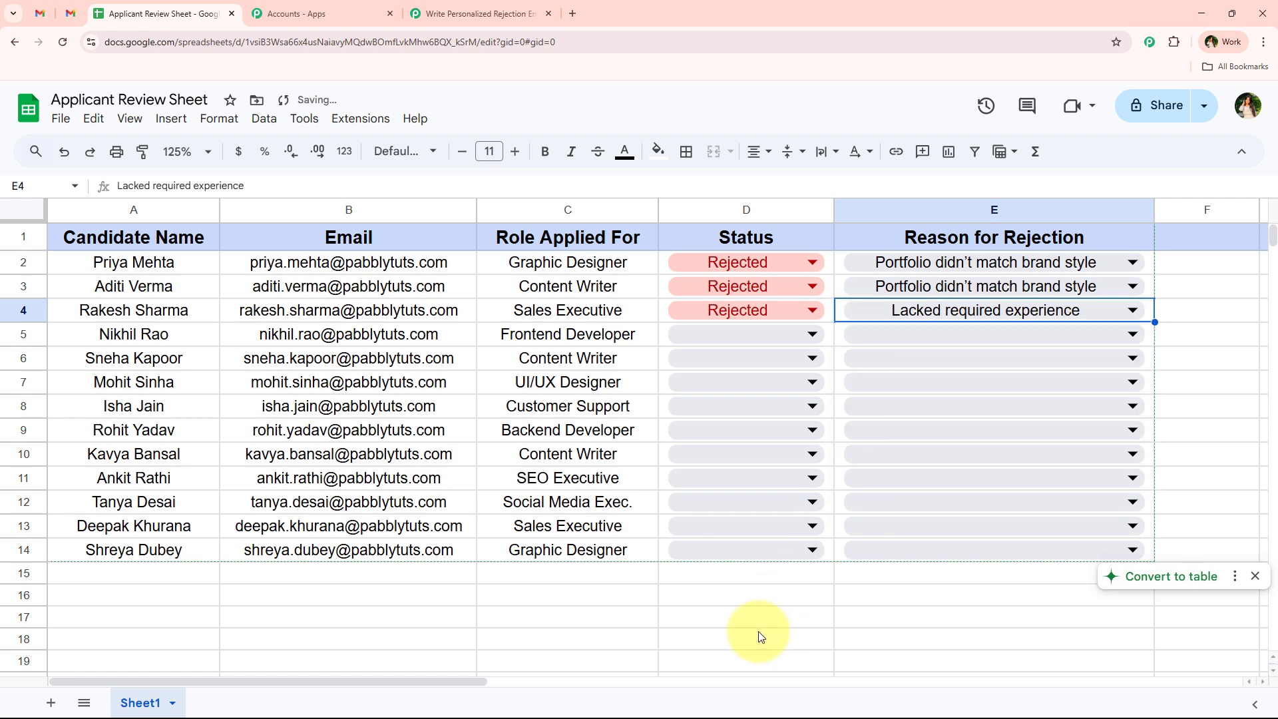
left_click(760, 637)
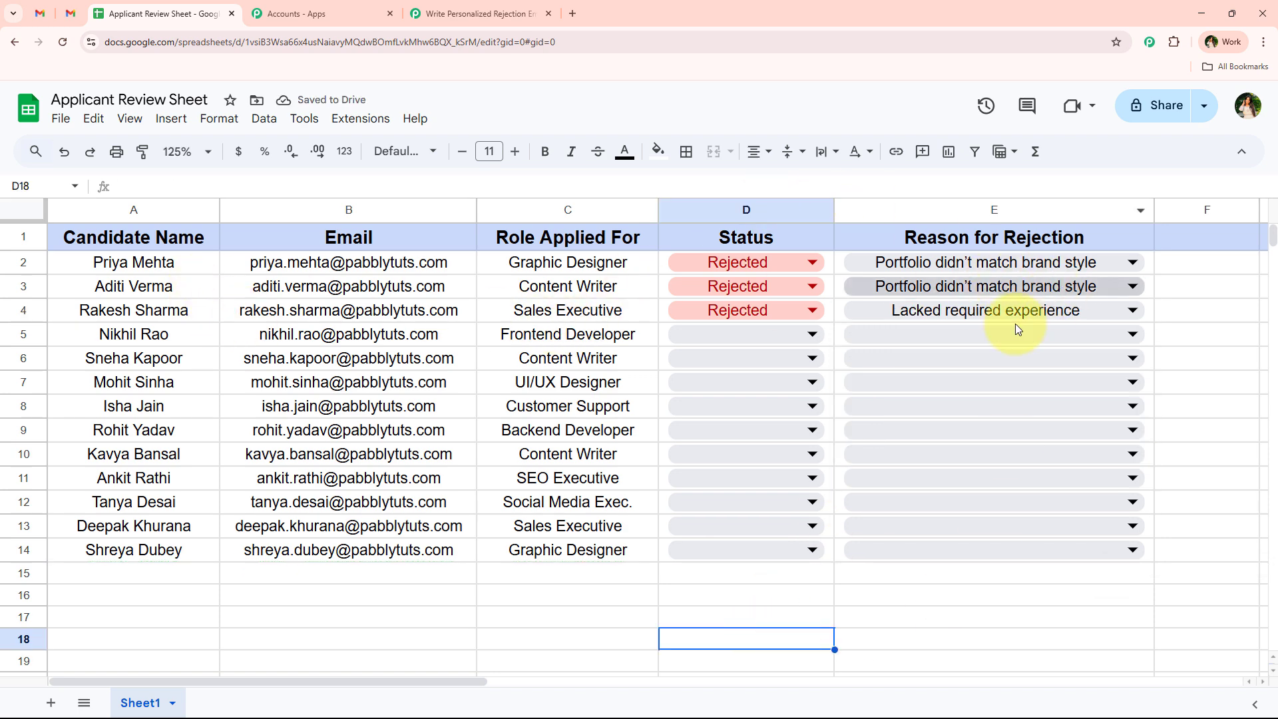
- Check the trigger's Response Received: candidate name, email, rejection reason and Sales Executive role
left_click(501, 3)
scroll(293, 280, "down", 3)
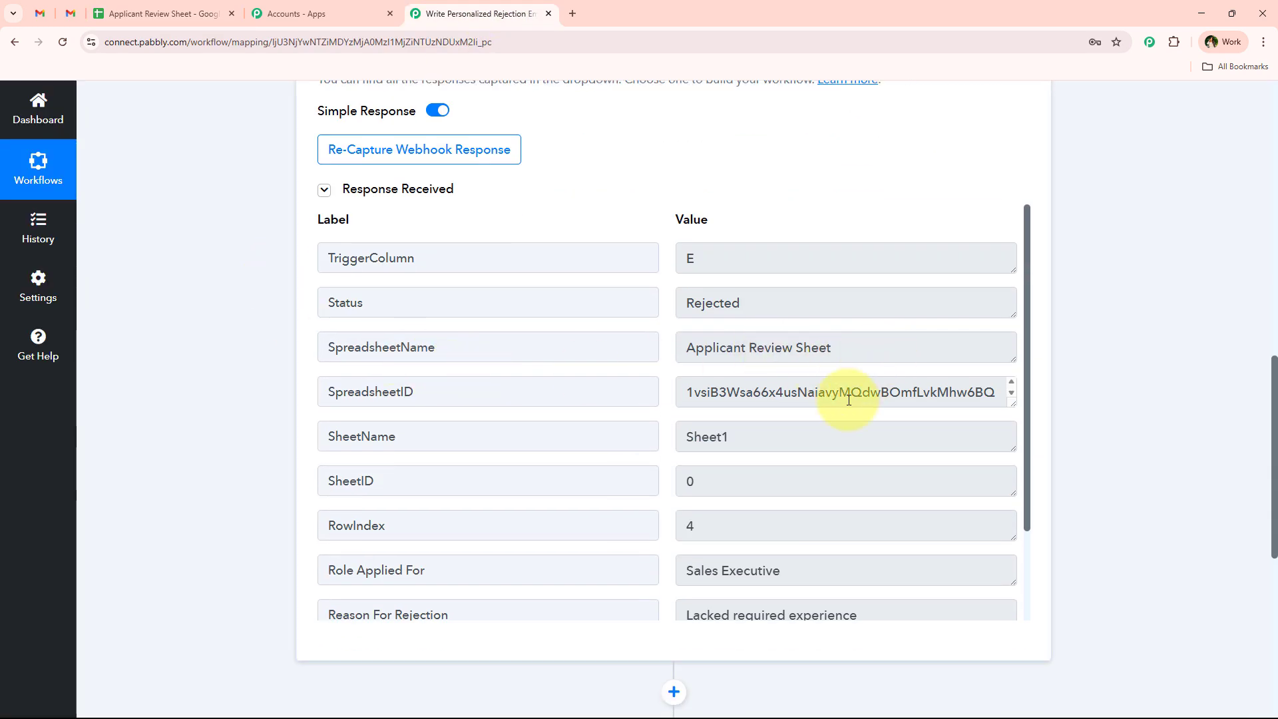
scroll(849, 399, "down", 1)
scroll(830, 519, "down", 2)
left_click(878, 591)
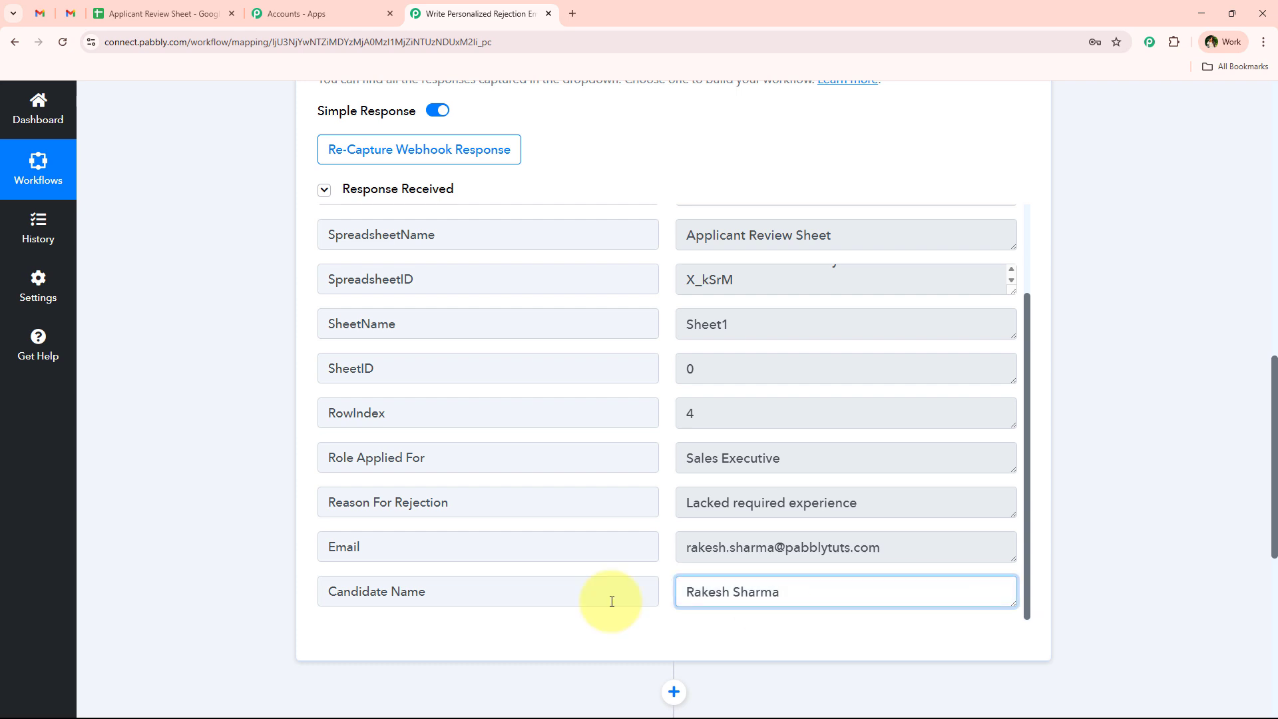
left_click_drag(612, 602, 542, 601)
left_click_drag(976, 555, 673, 521)
left_click(893, 505)
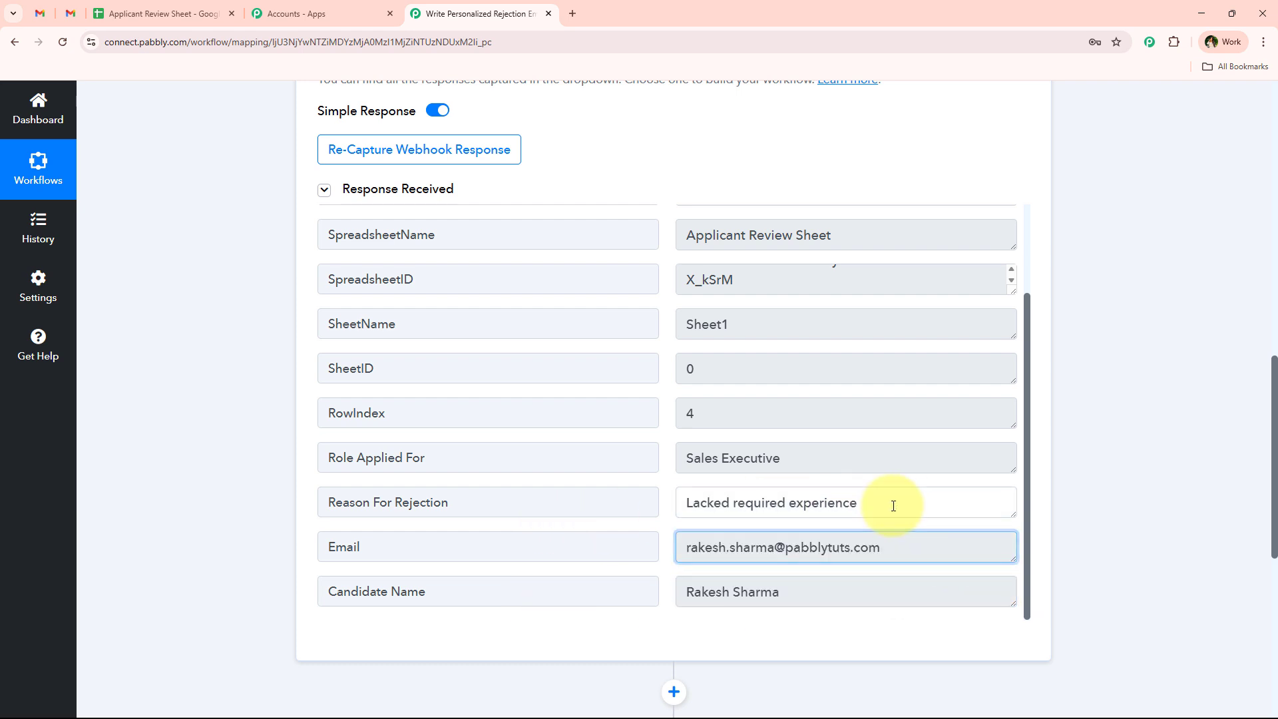
left_click_drag(893, 505, 565, 502)
left_click_drag(798, 457, 490, 447)
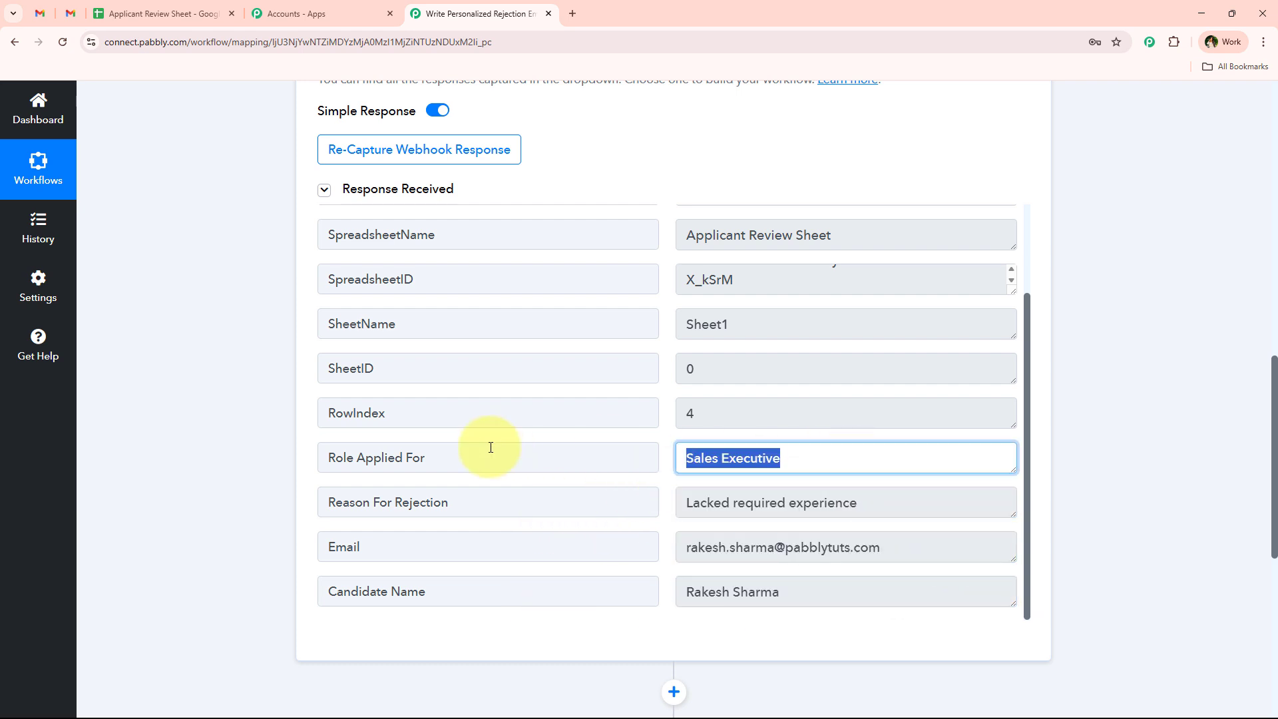
middle_click(271, 468)
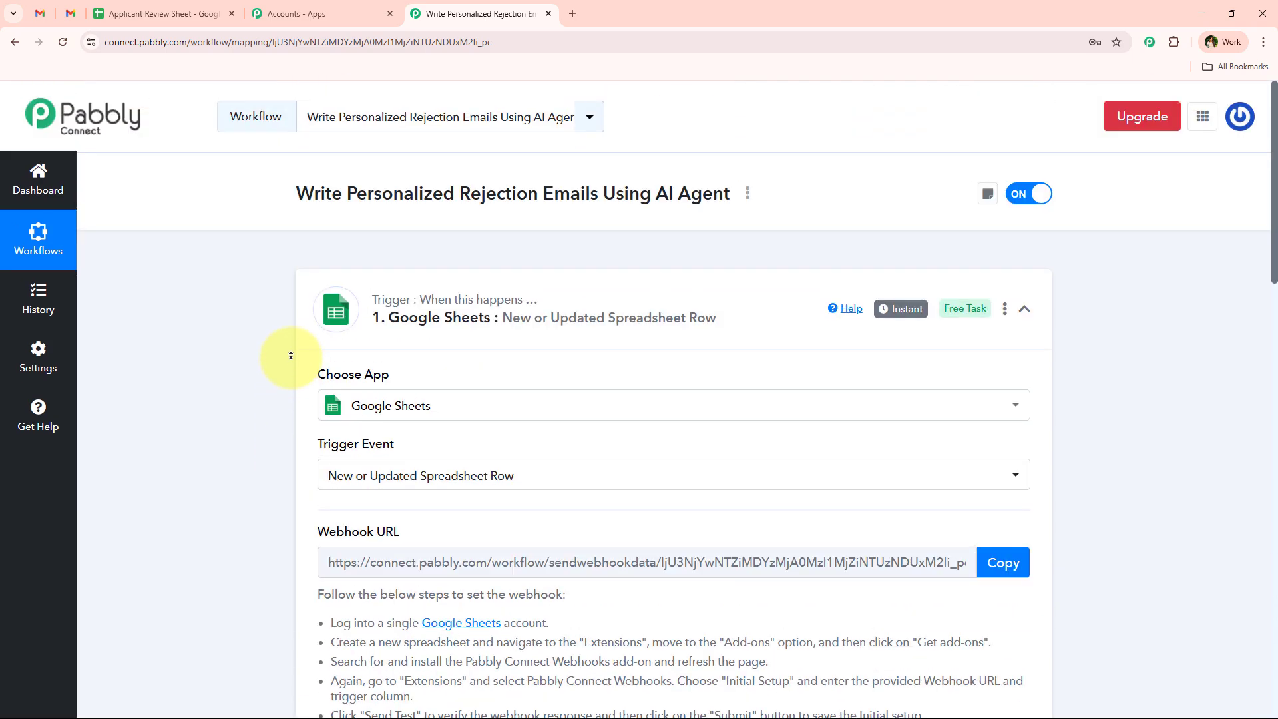
- Collapse the Google Sheets trigger, glance at the applicant spreadsheet, and return to the rejection-email workflow
left_click(593, 336)
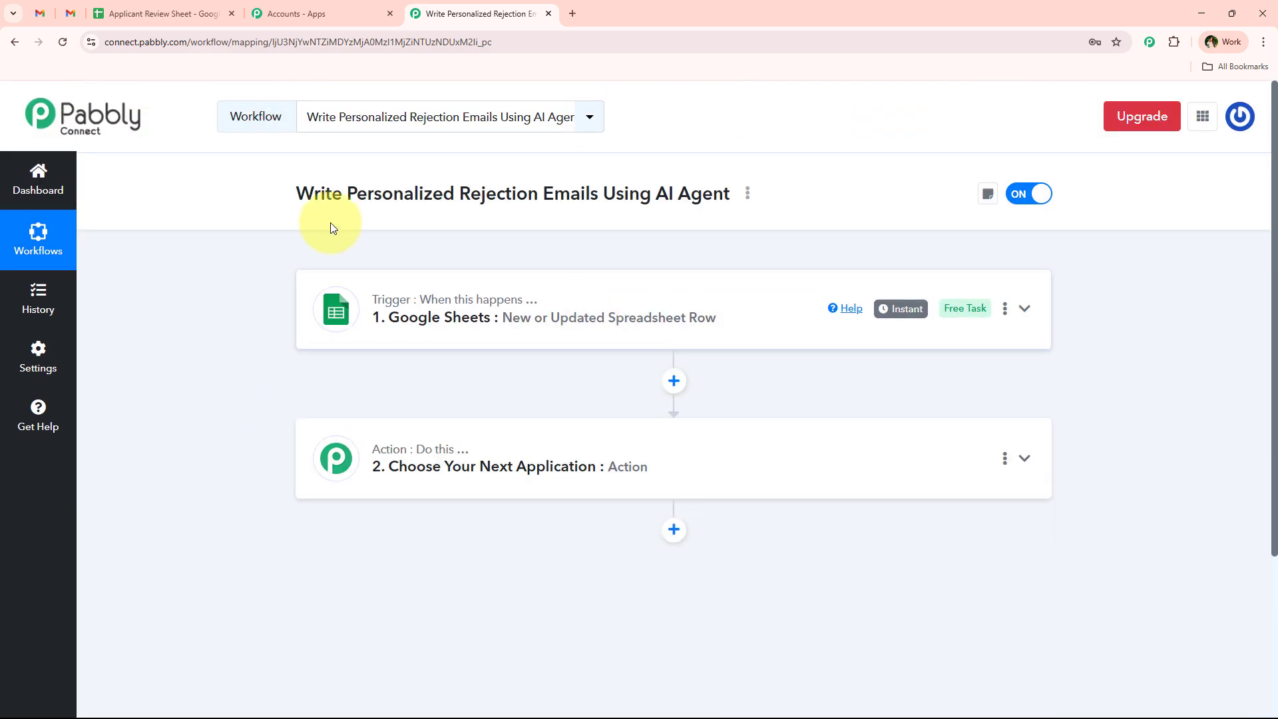
left_click(163, 13)
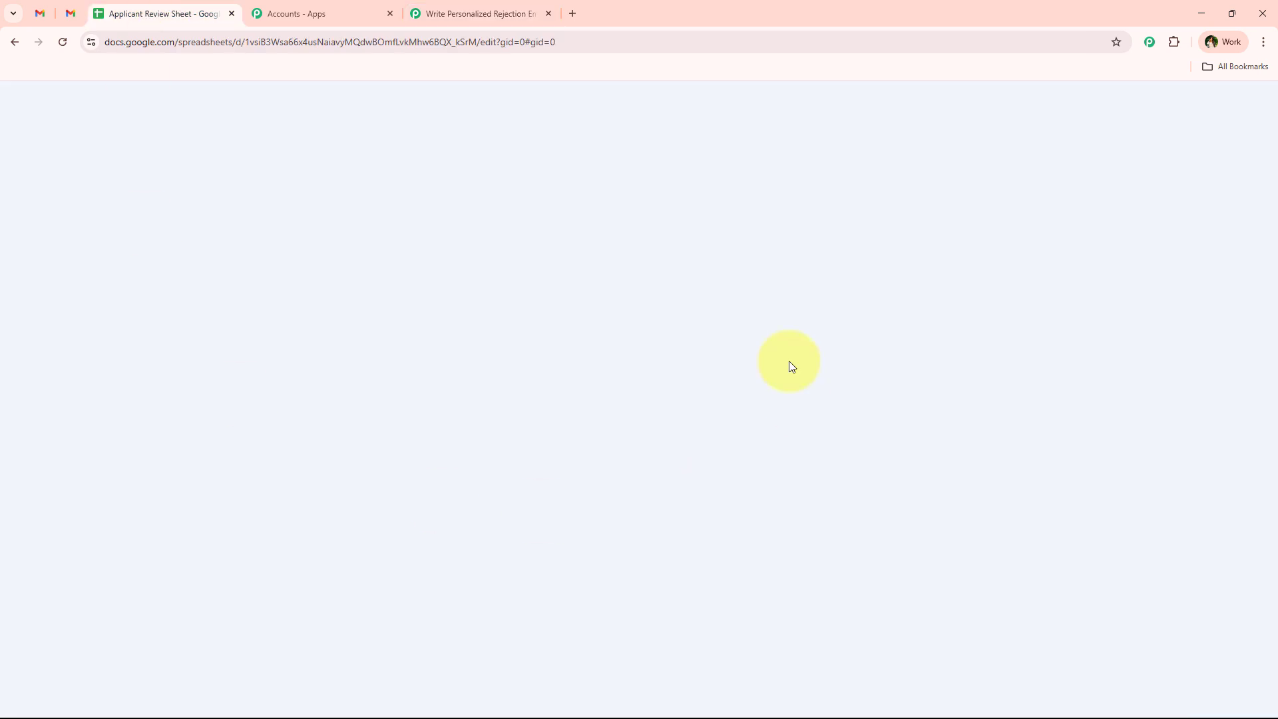
left_click(476, 13)
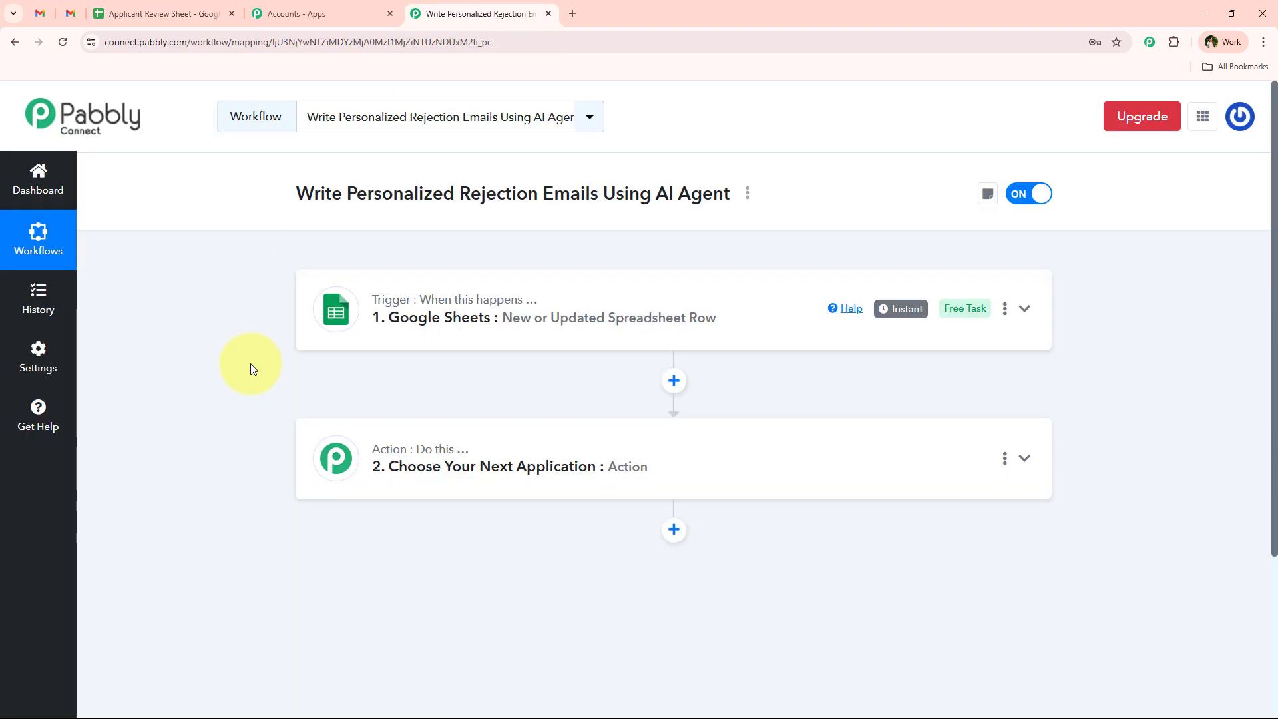
left_click(298, 14)
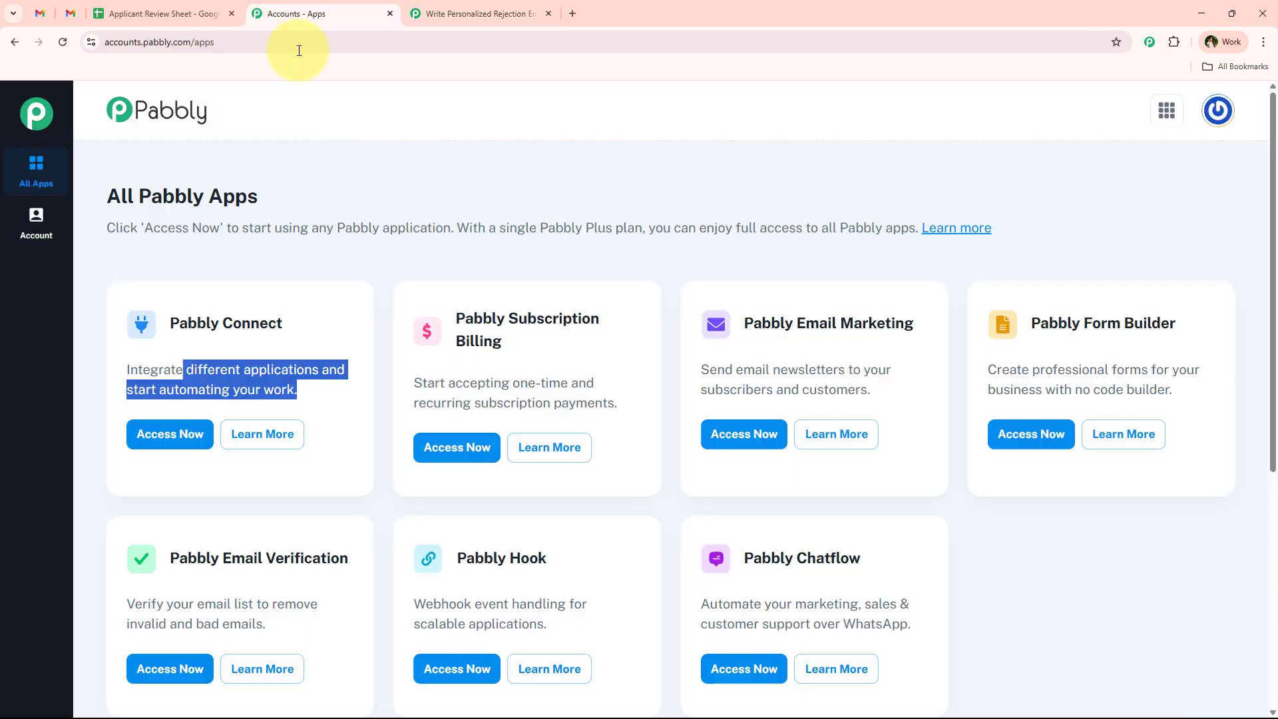
left_click(474, 13)
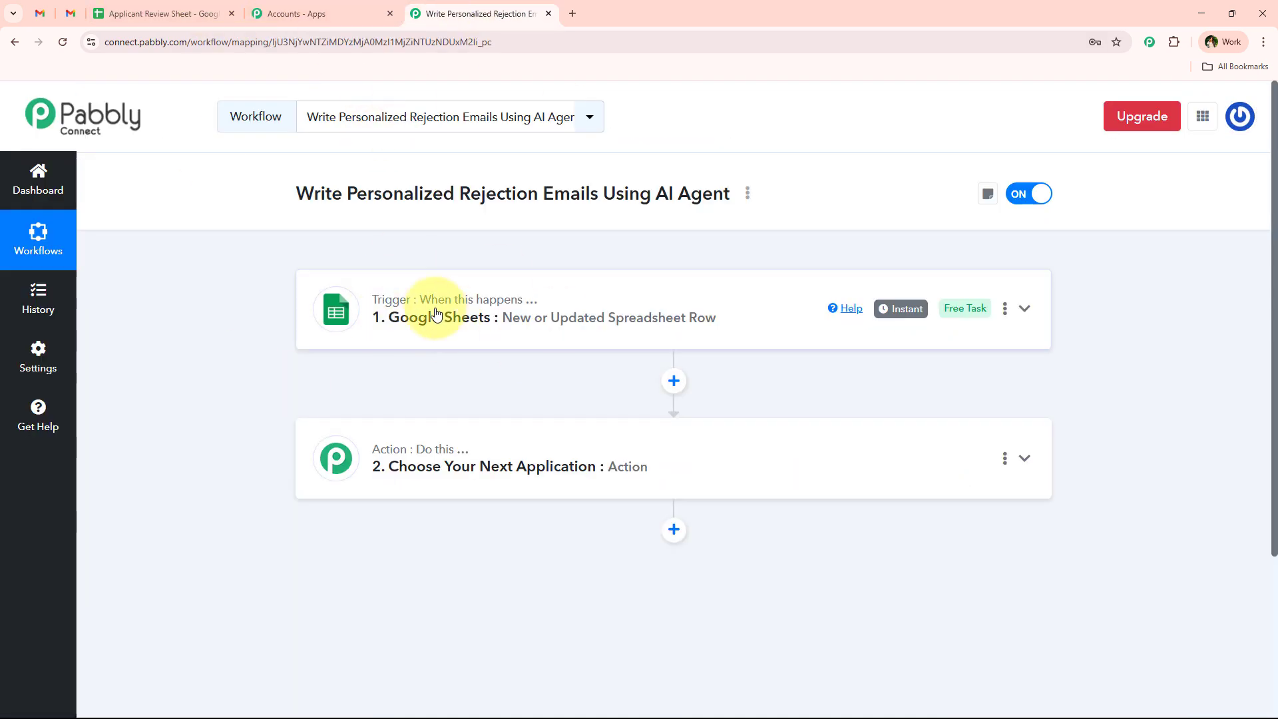
left_click(193, 13)
left_click(749, 341)
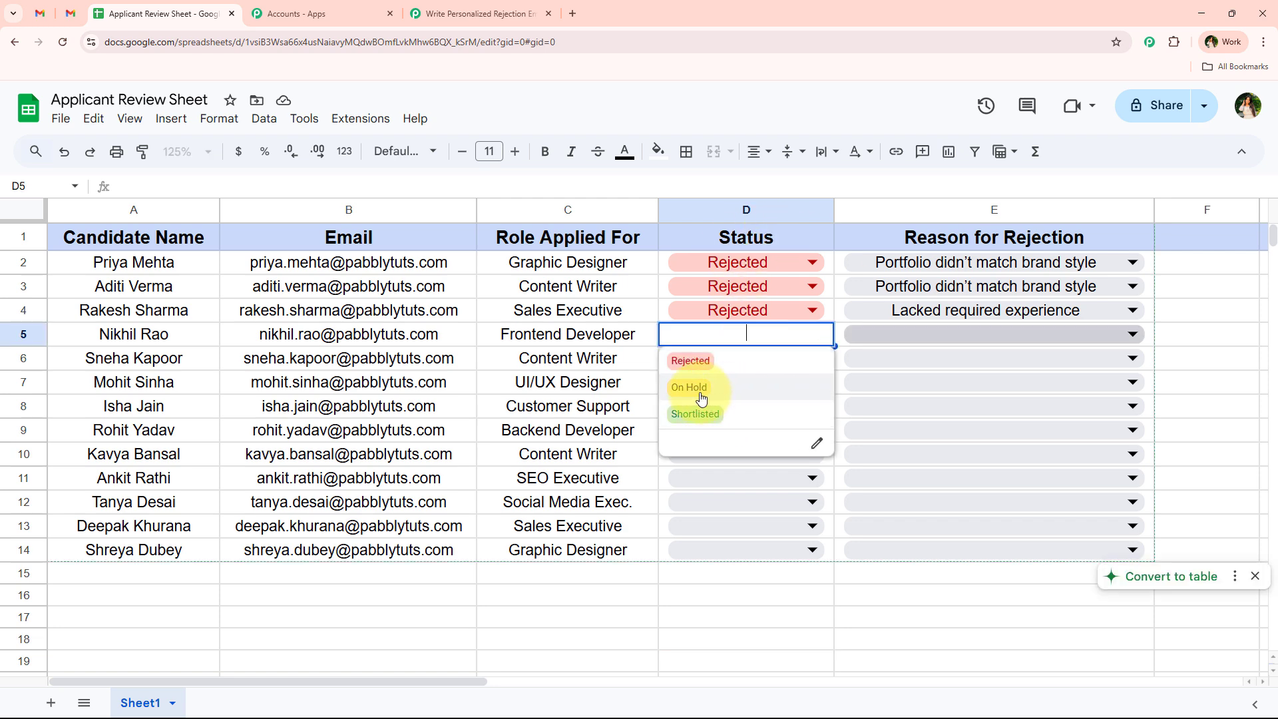
left_click(568, 334)
left_click(473, 14)
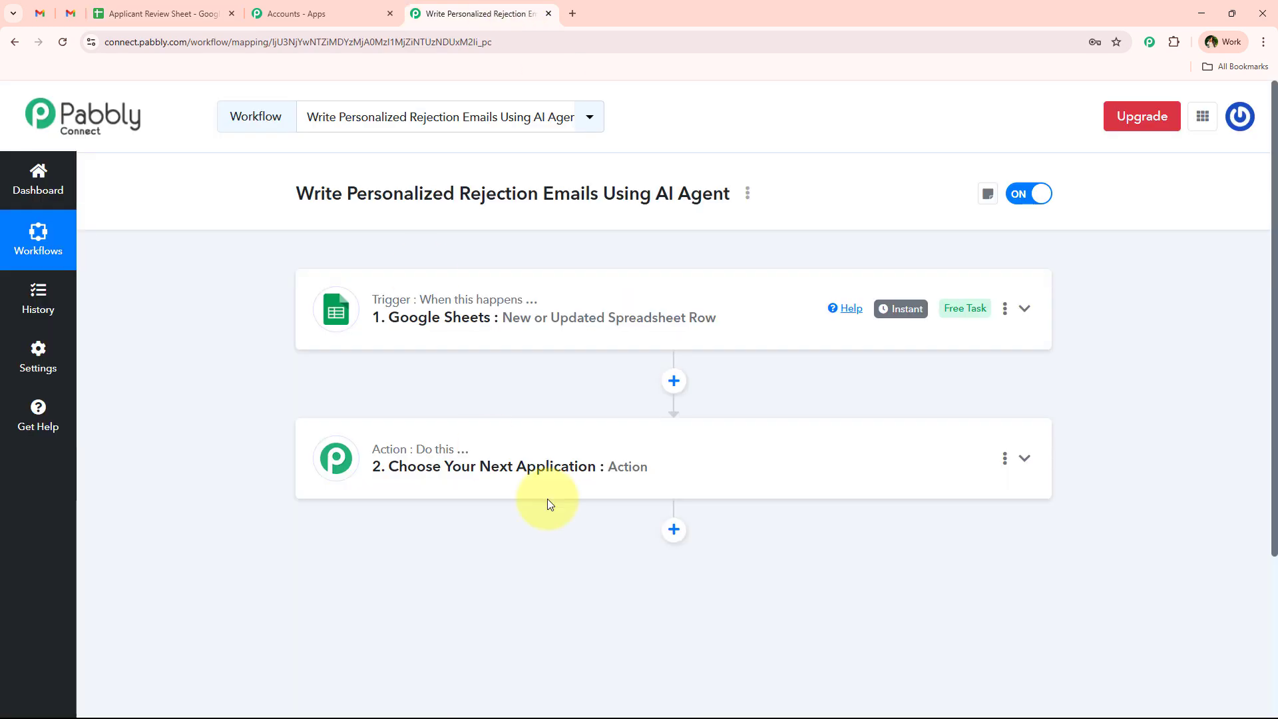
- Make the empty step a Filter (Pabbly) step with the Filter Values action event and connect it
left_click(498, 473)
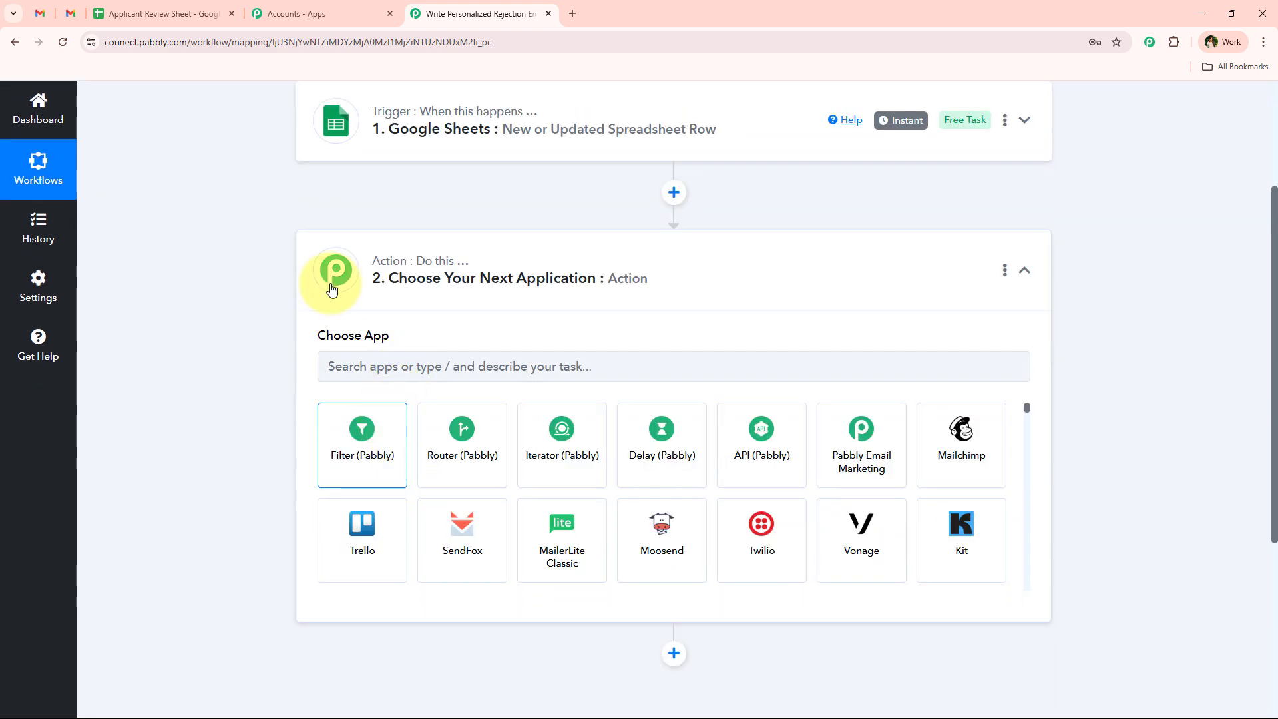
left_click(373, 427)
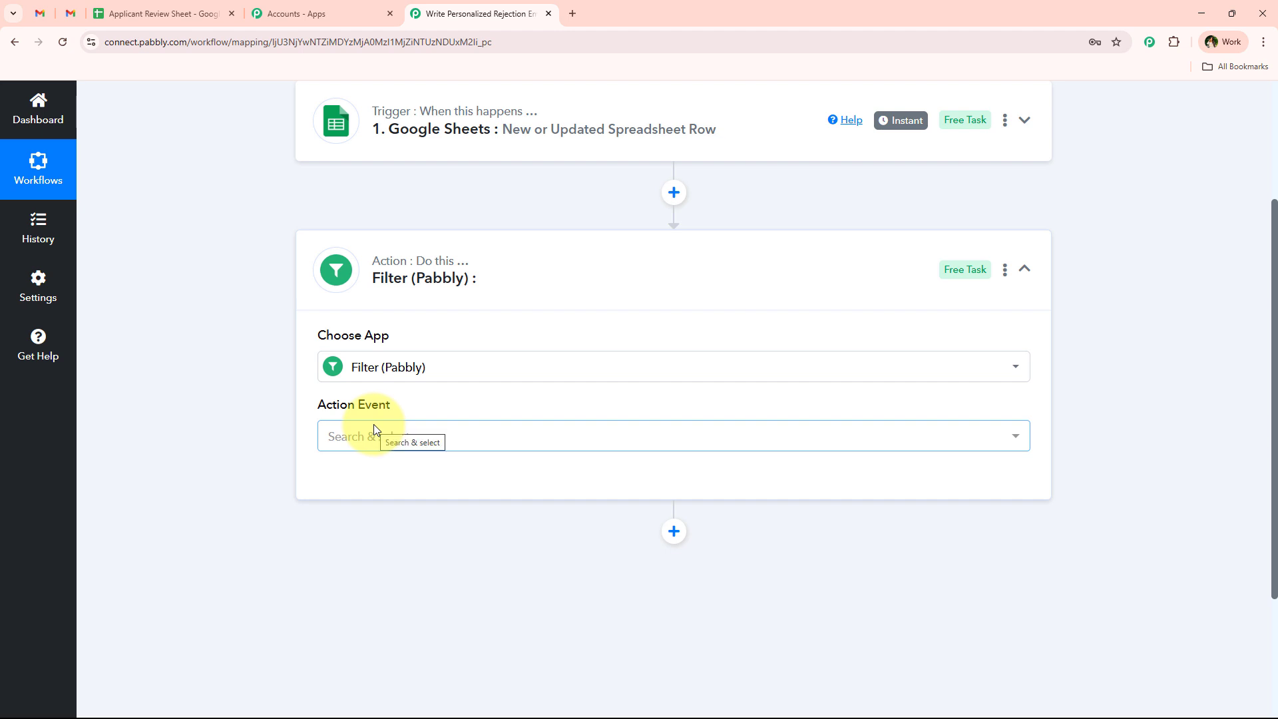
left_click(373, 429)
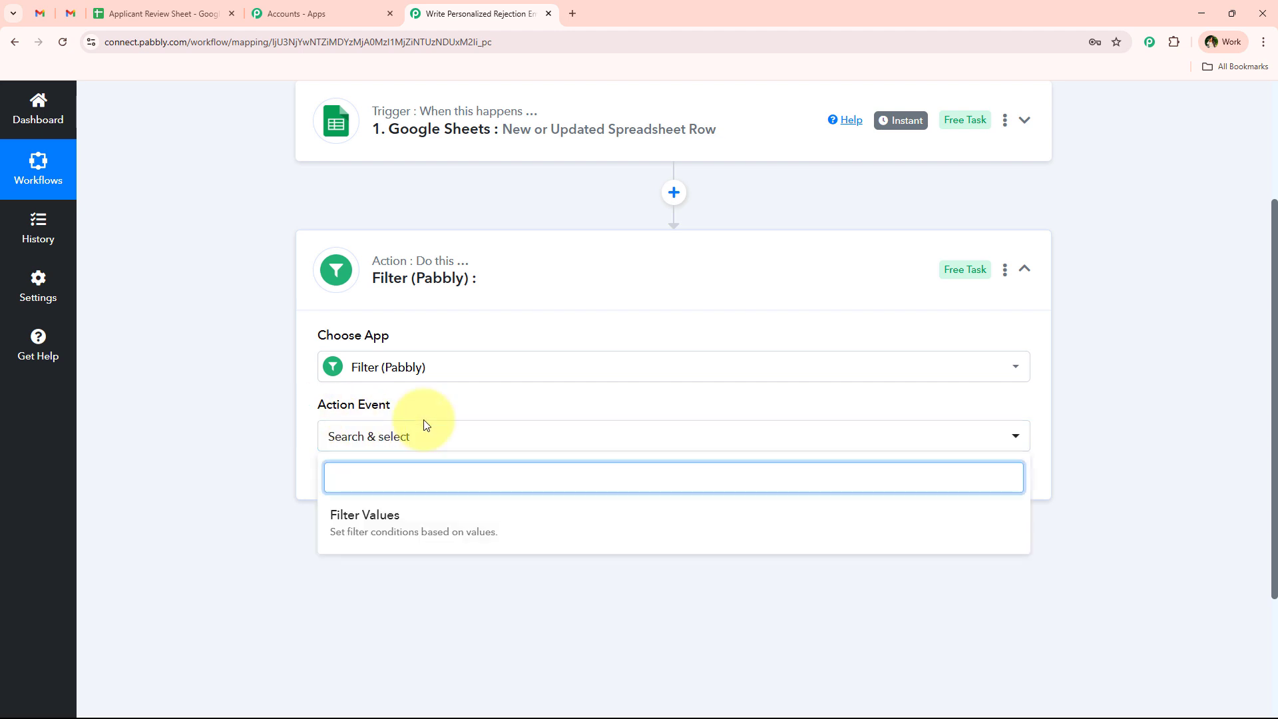
left_click(440, 518)
left_click(360, 486)
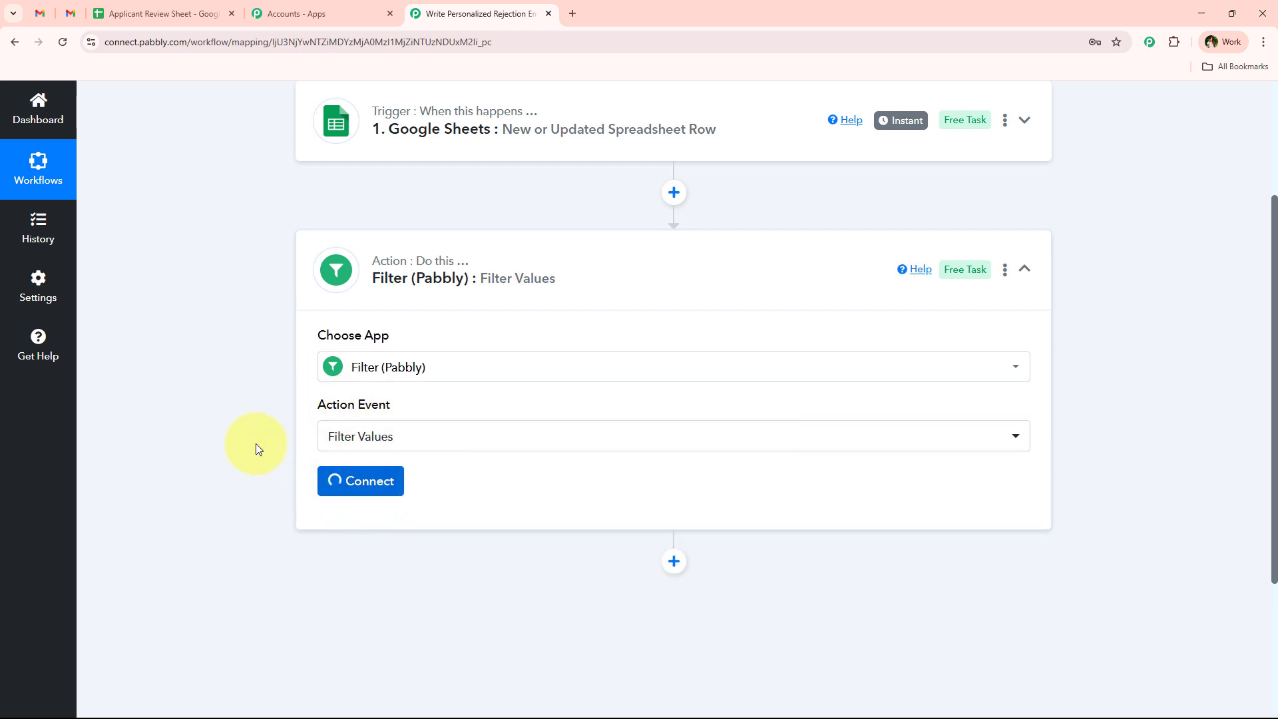
scroll(255, 443, "down", 4)
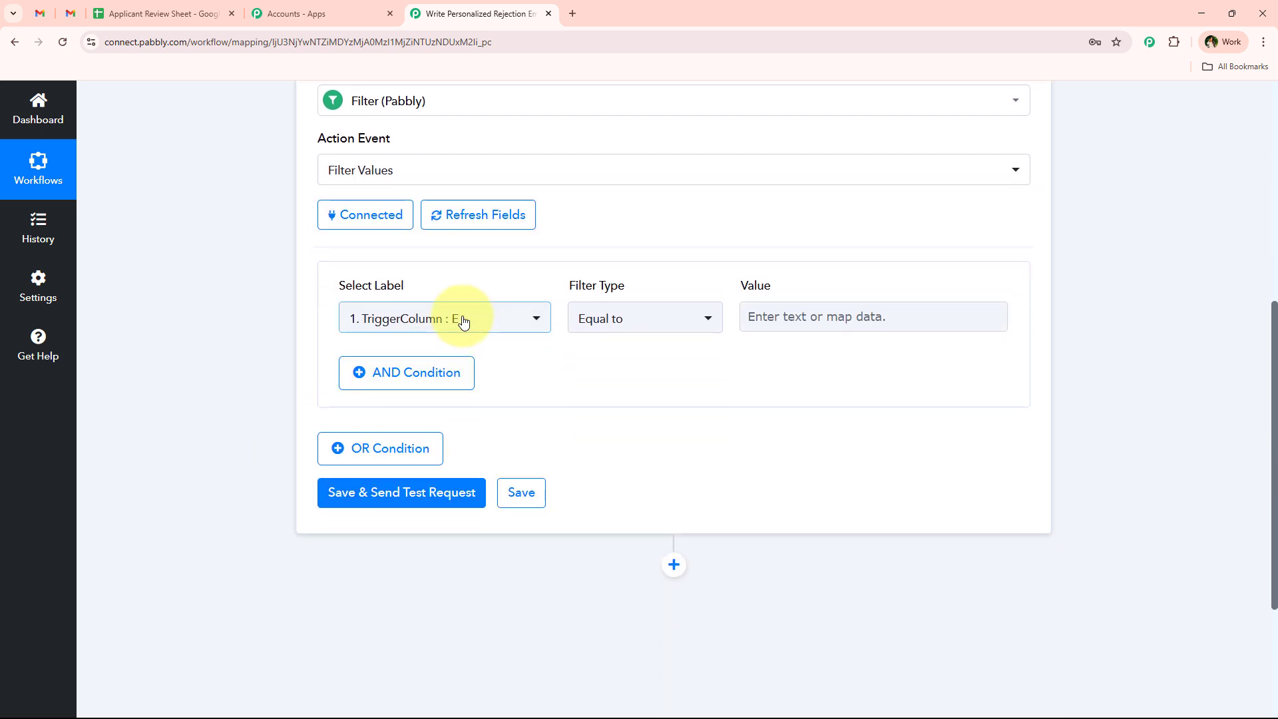
- Set the filter condition to the sheet's Status field equal to 'Rejected'
left_click(457, 319)
type("st")
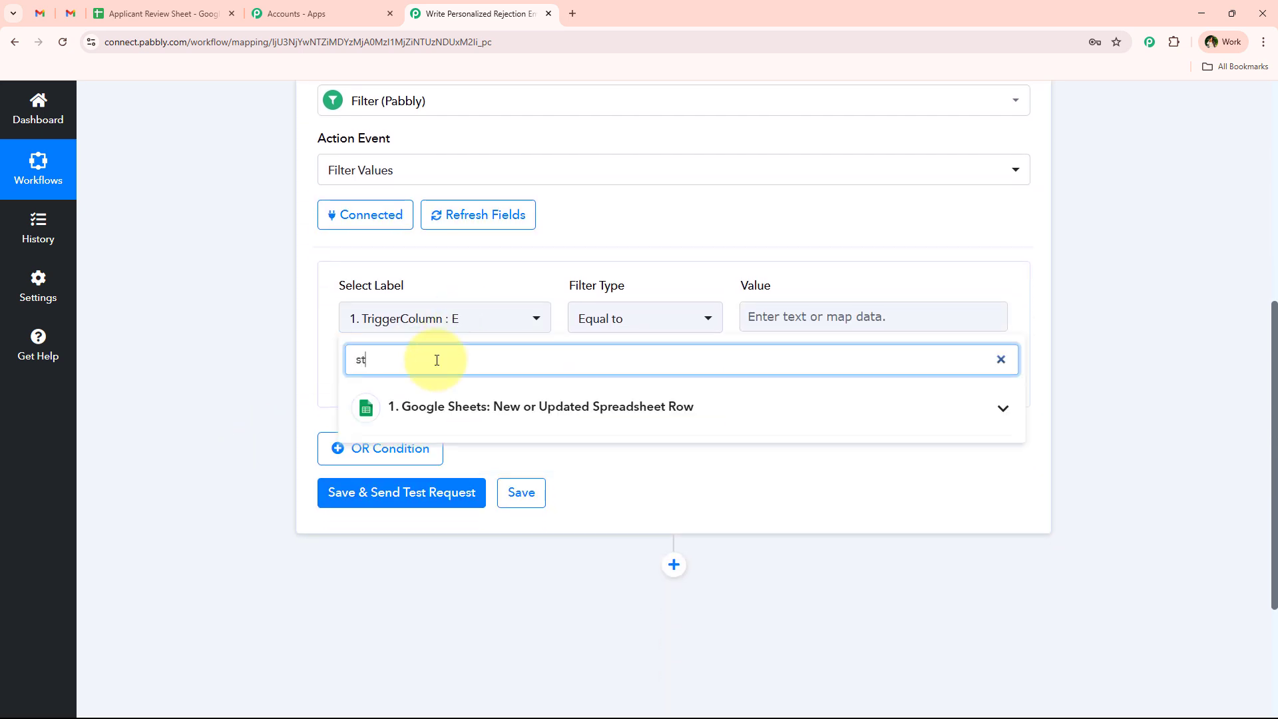
left_click(506, 407)
left_click(505, 448)
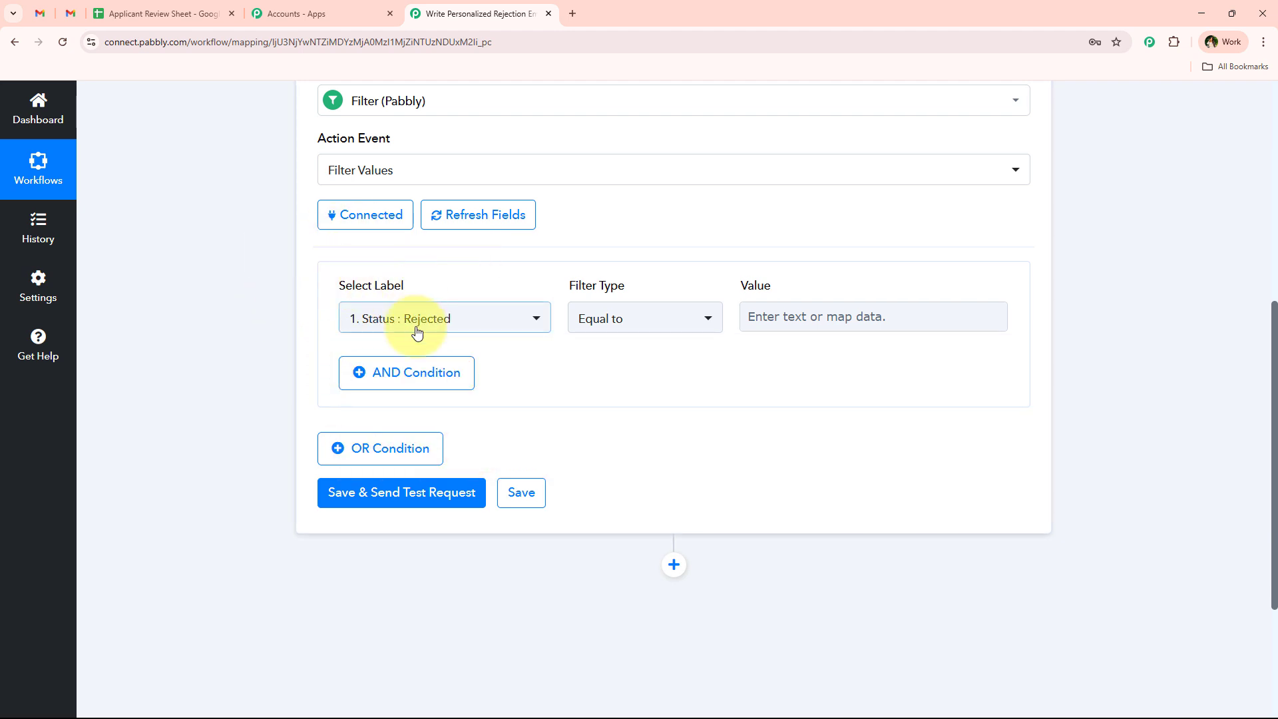
left_click(608, 317)
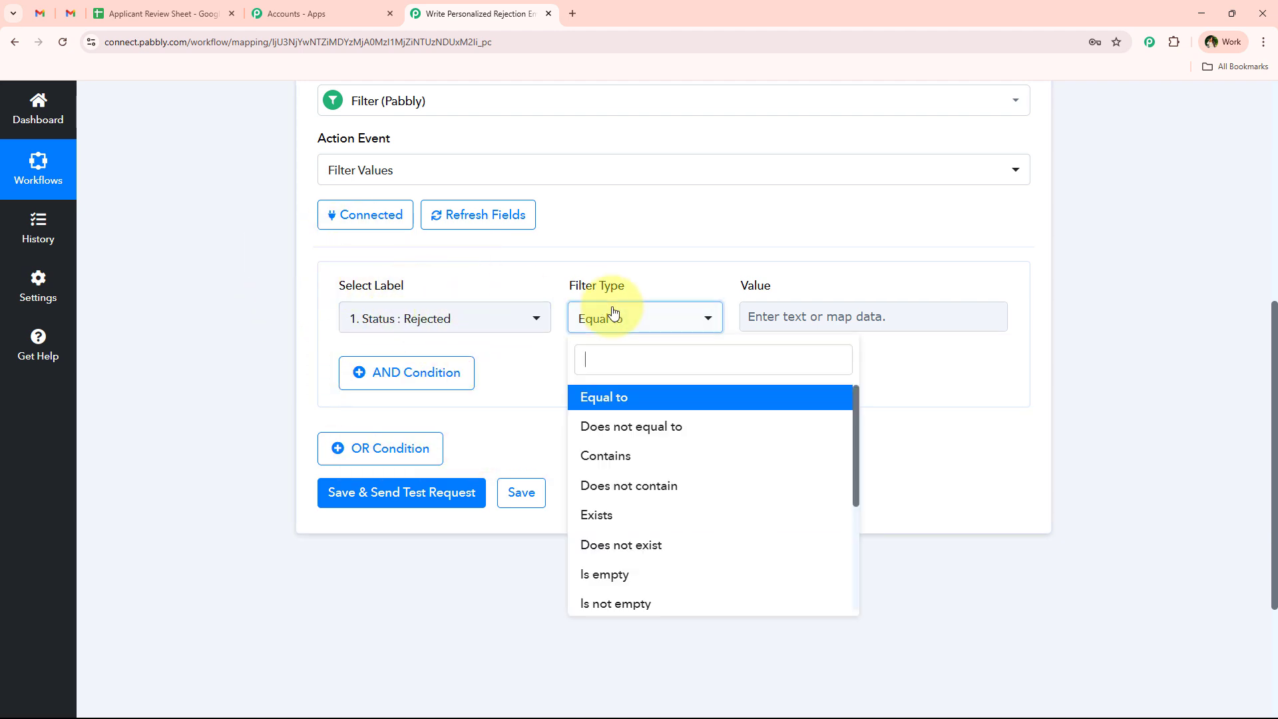
left_click(833, 308)
type("Re")
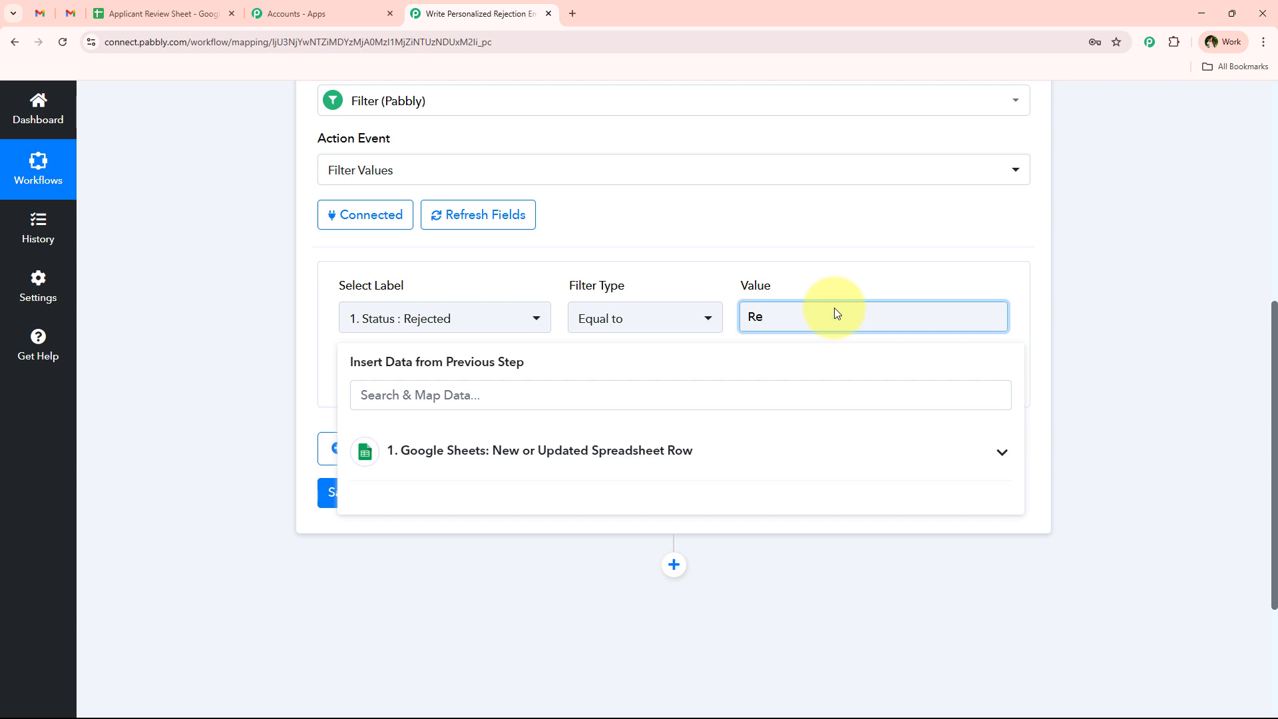
type("jected")
left_click(209, 354)
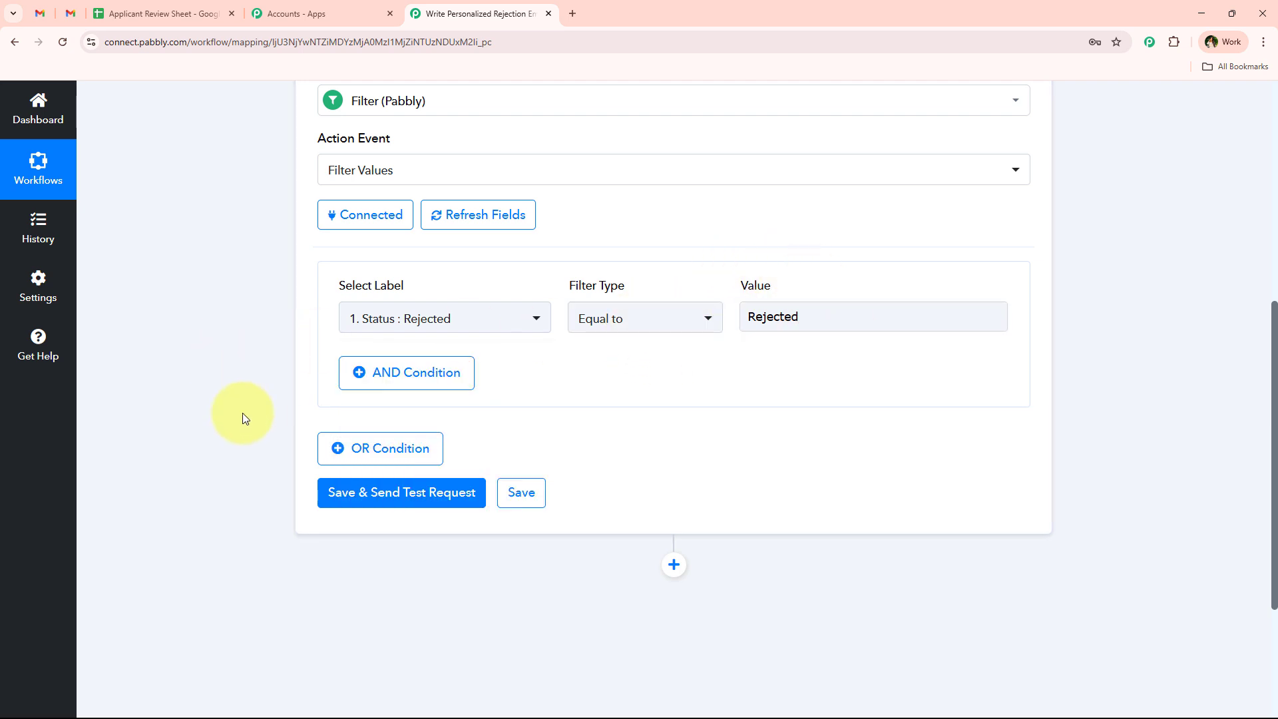
scroll(246, 420, "up", 2)
scroll(399, 439, "down", 3)
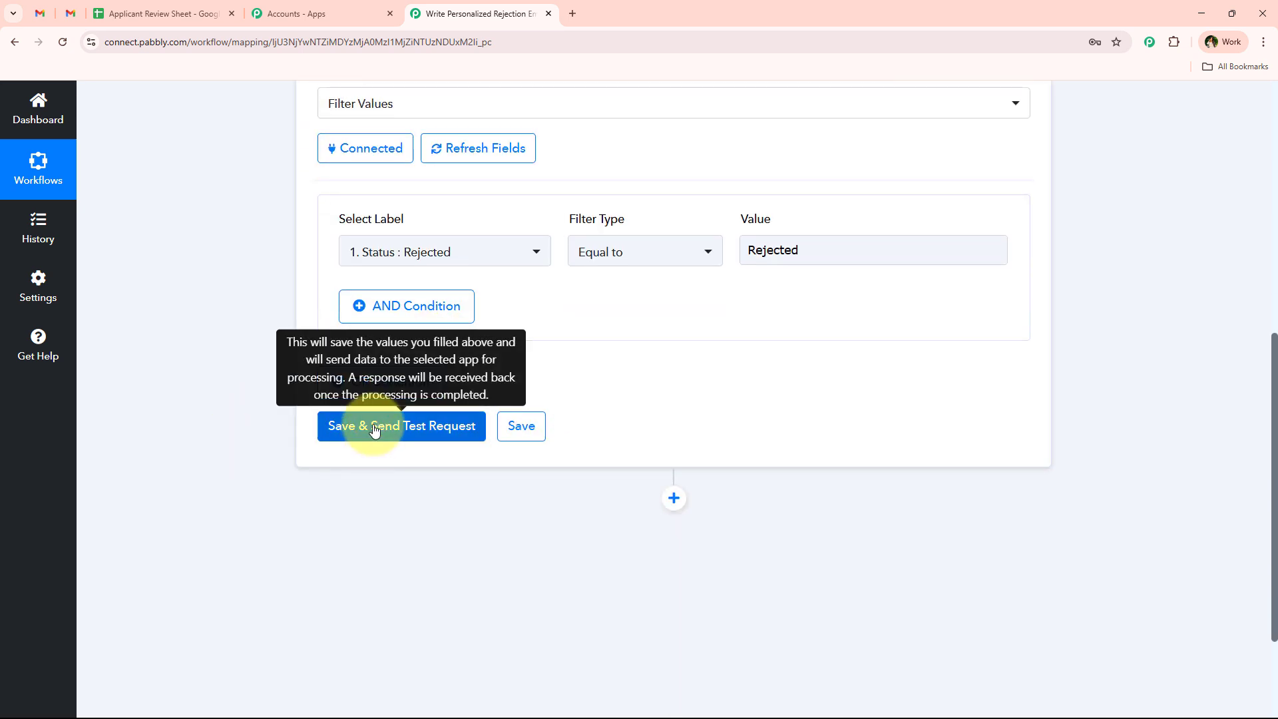
- Save and test the filter, confirming the response says 'Condition is true'
left_click(366, 430)
scroll(436, 447, "down", 1)
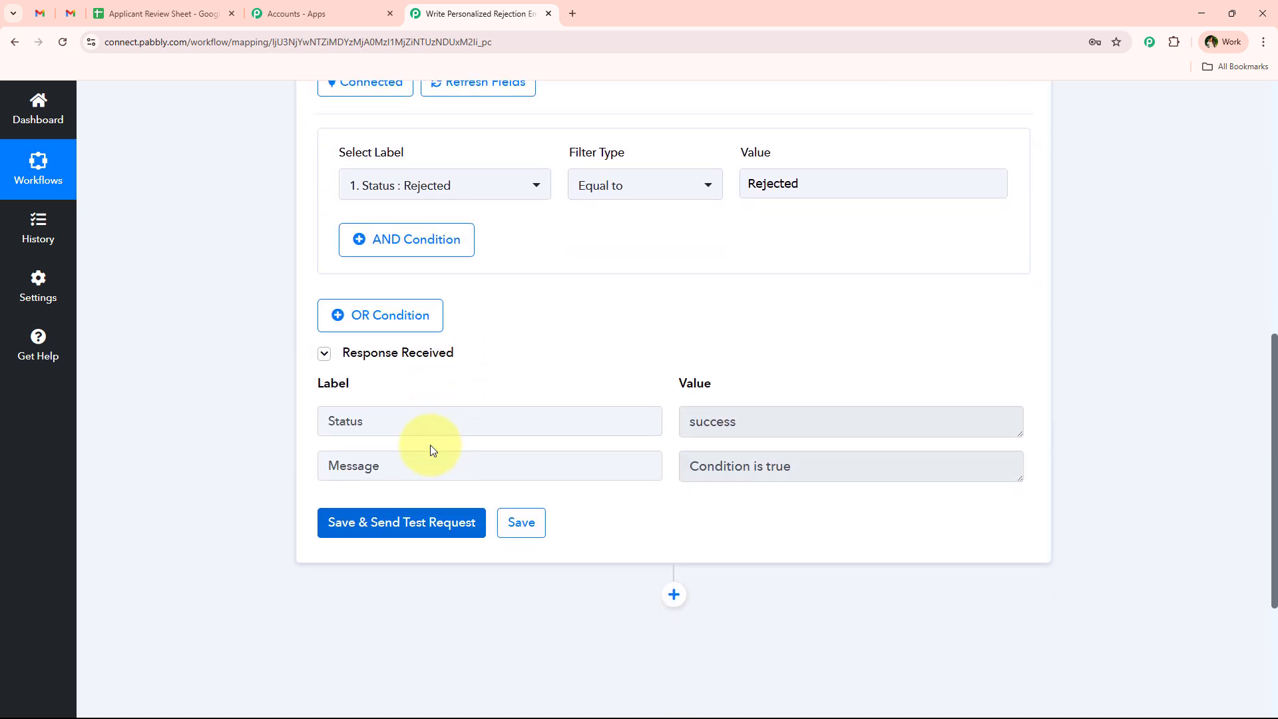
left_click(457, 422)
left_click(793, 413)
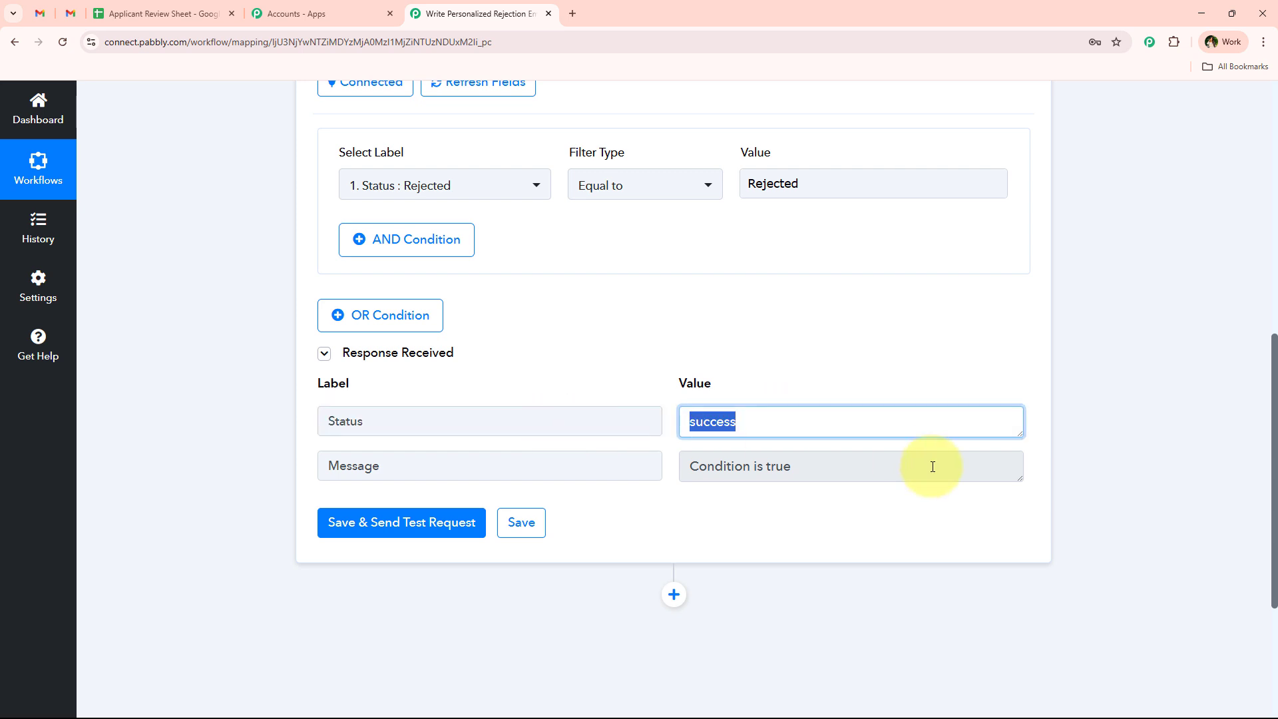
left_click(927, 466)
left_click(645, 518)
scroll(645, 507, "up", 5)
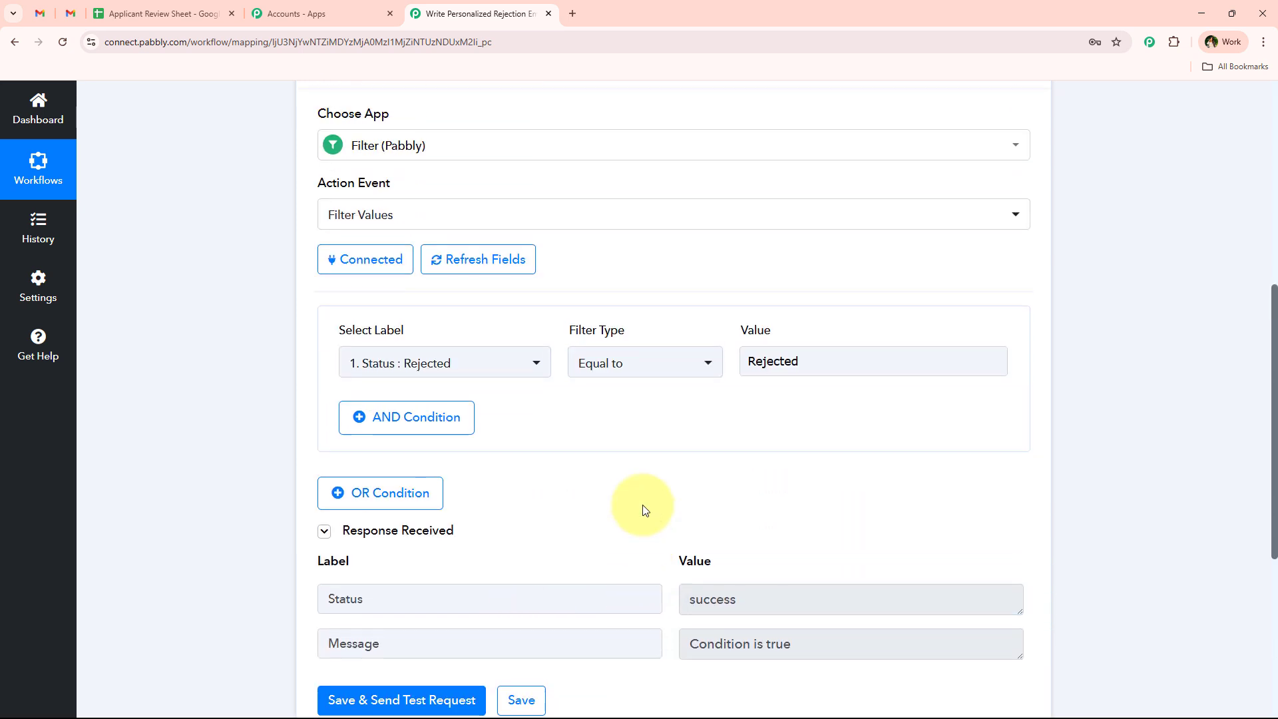
scroll(390, 485, "down", 2)
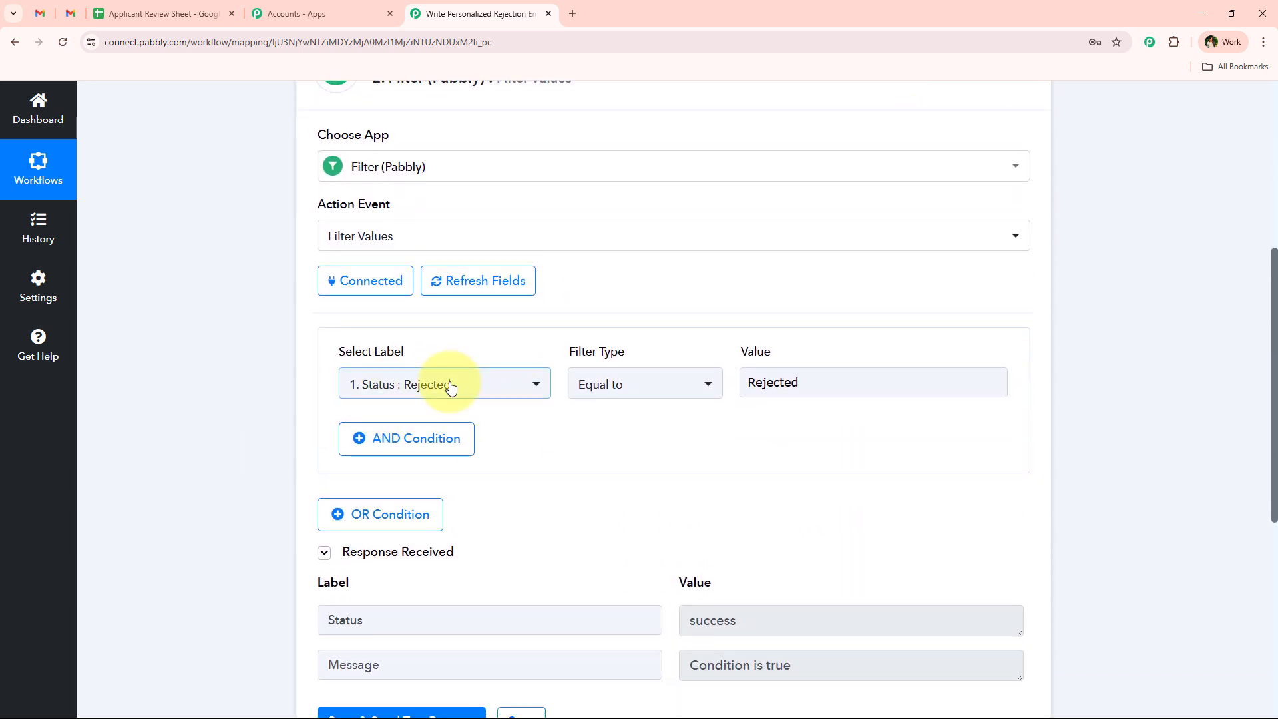
scroll(432, 460, "down", 4)
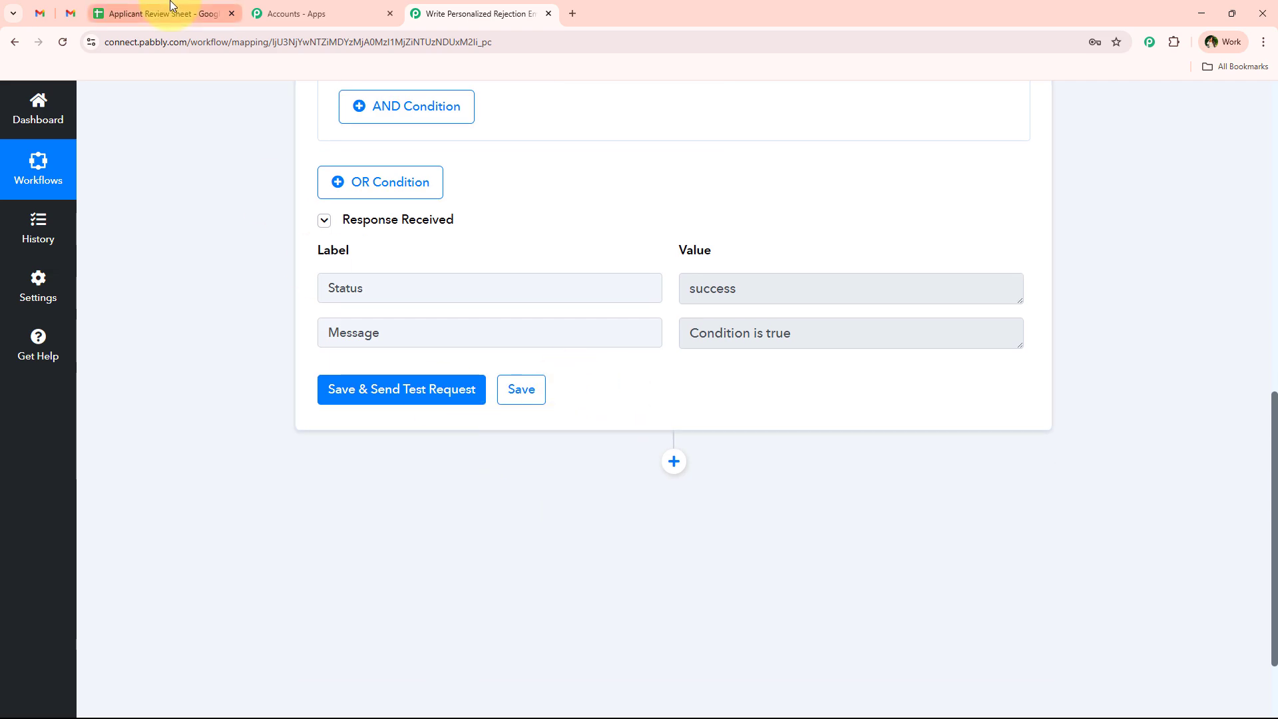
- Check the Applicant Review Sheet, then return and collapse the finished Filter step
left_click(166, 13)
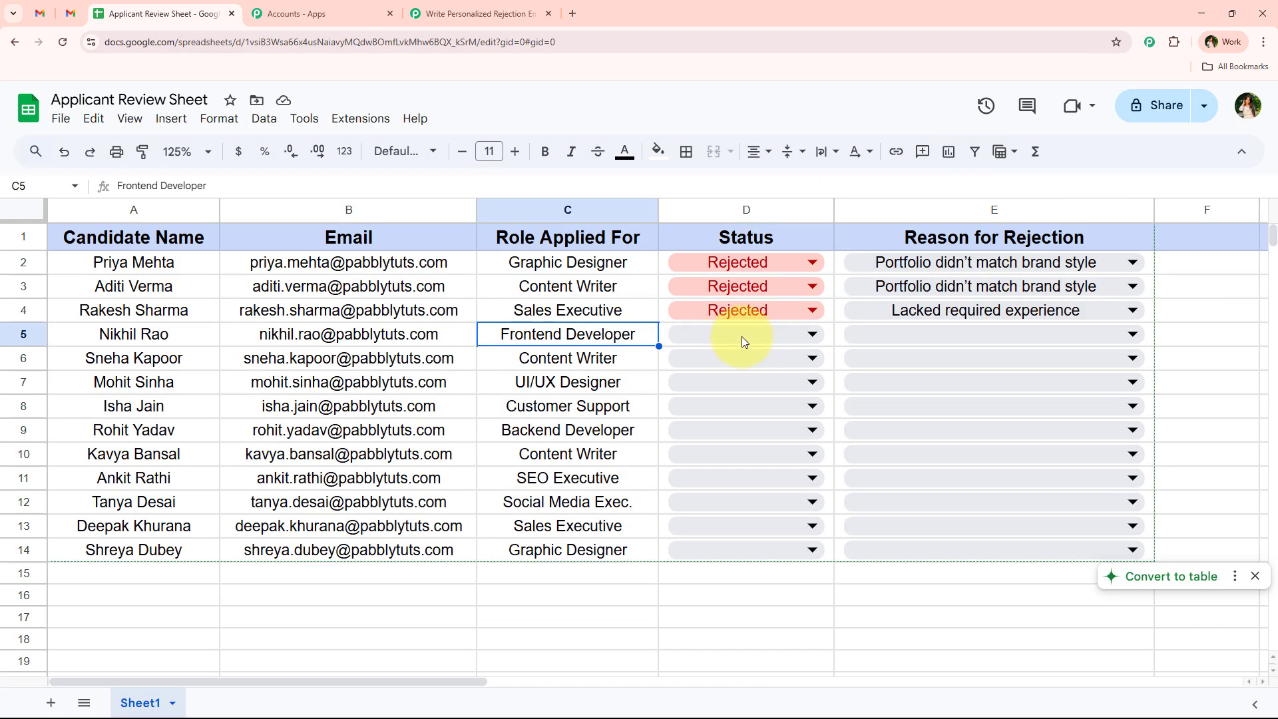
left_click(494, 13)
scroll(455, 332, "up", 7)
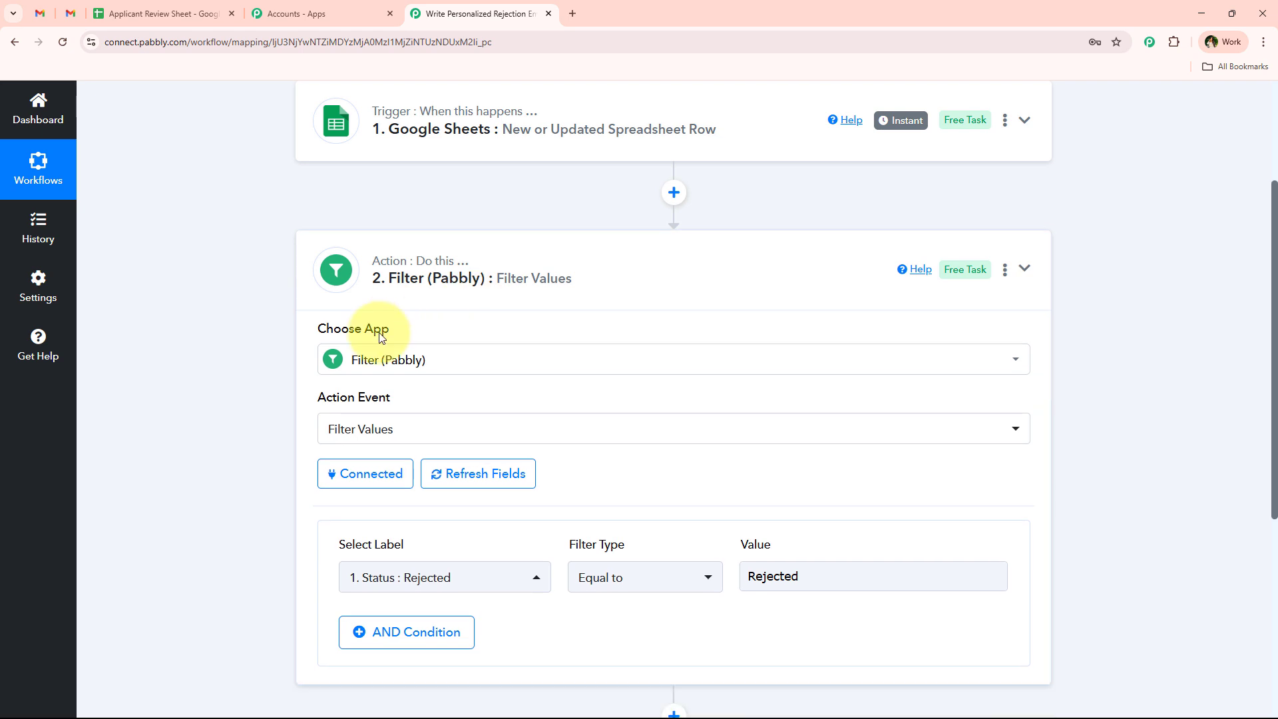
left_click(337, 370)
scroll(336, 370, "up", 1)
scroll(413, 426, "down", 1)
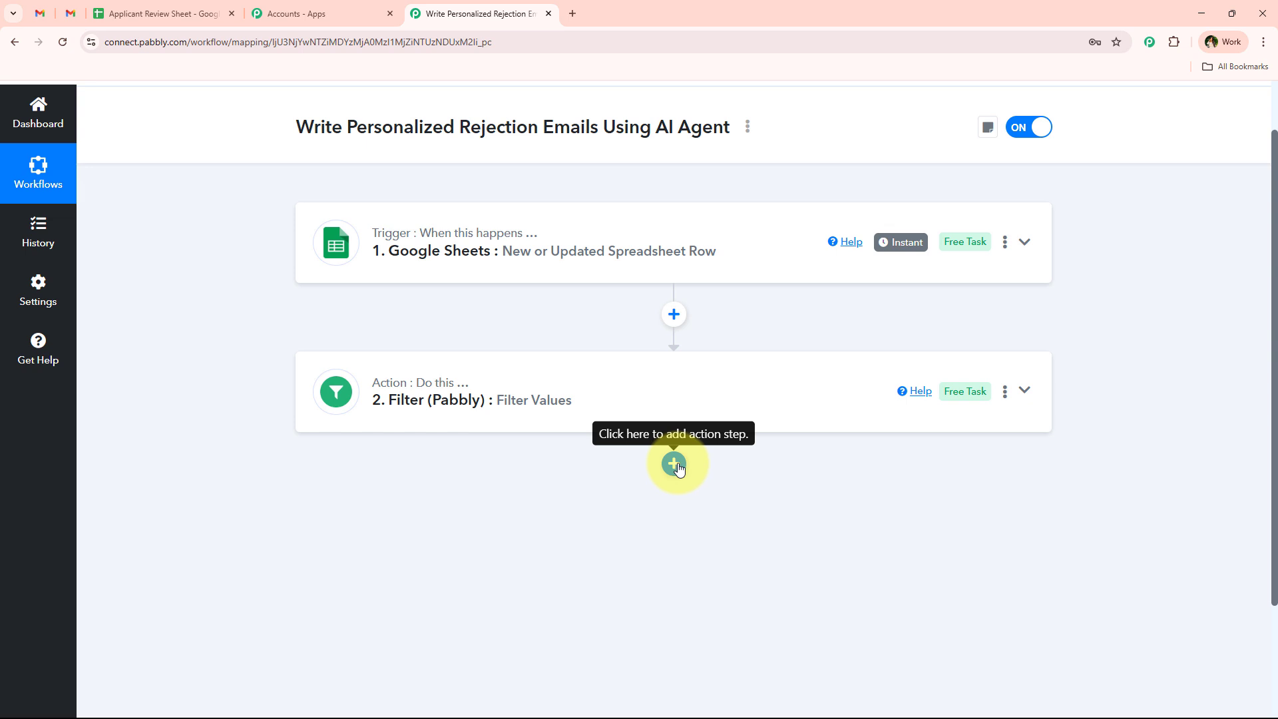
- Add a third step using OpenAI with the ChatGPT action event and start connecting it
scroll(385, 457, "up", 1)
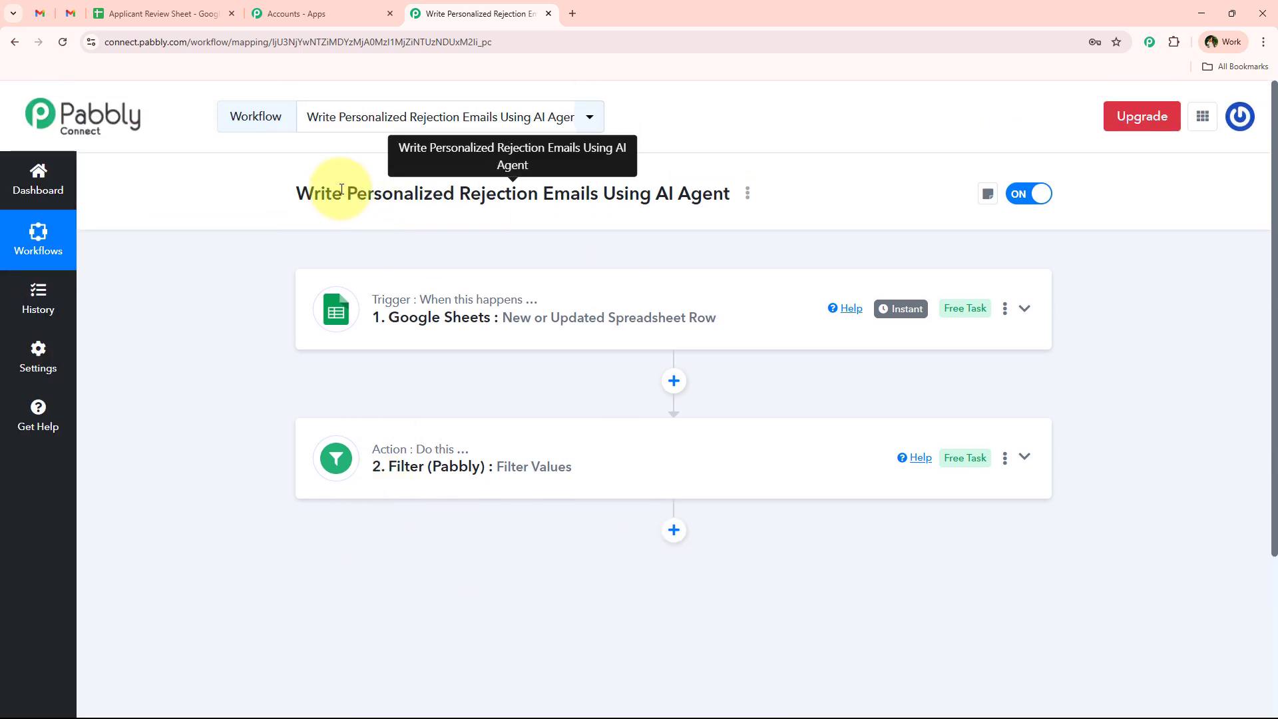
left_click_drag(341, 189, 598, 193)
left_click(670, 530)
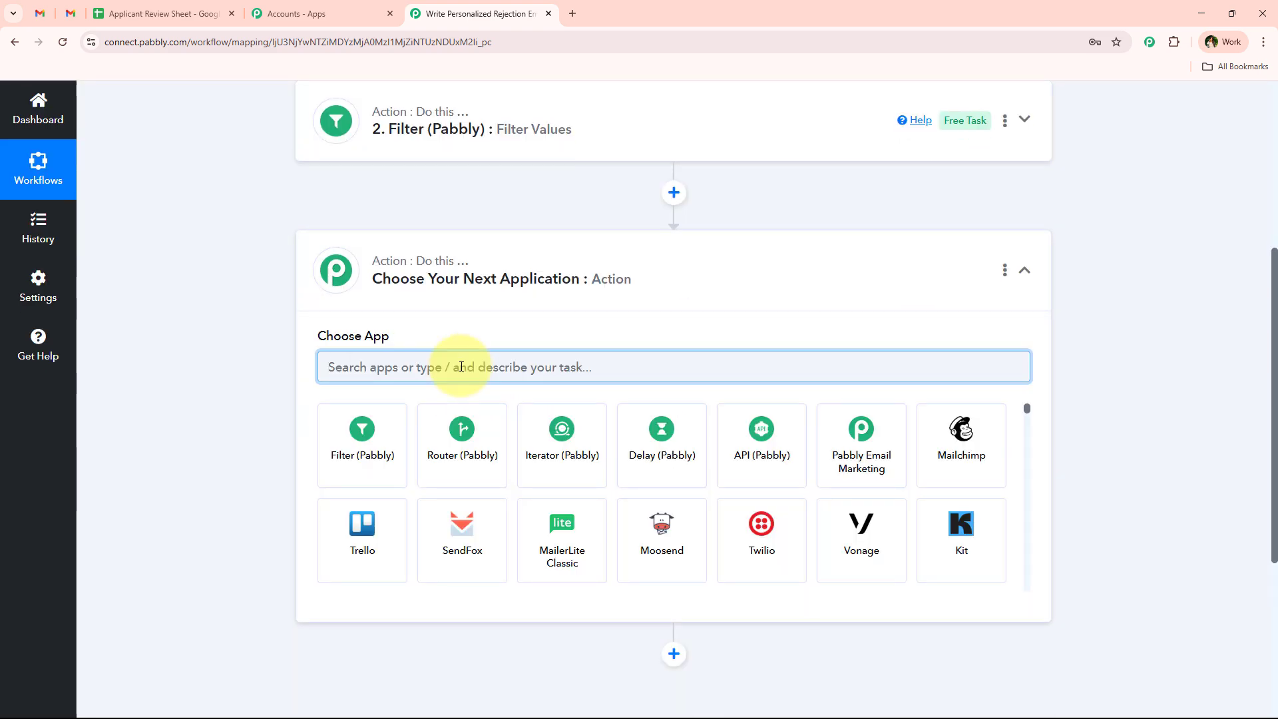
type("Open")
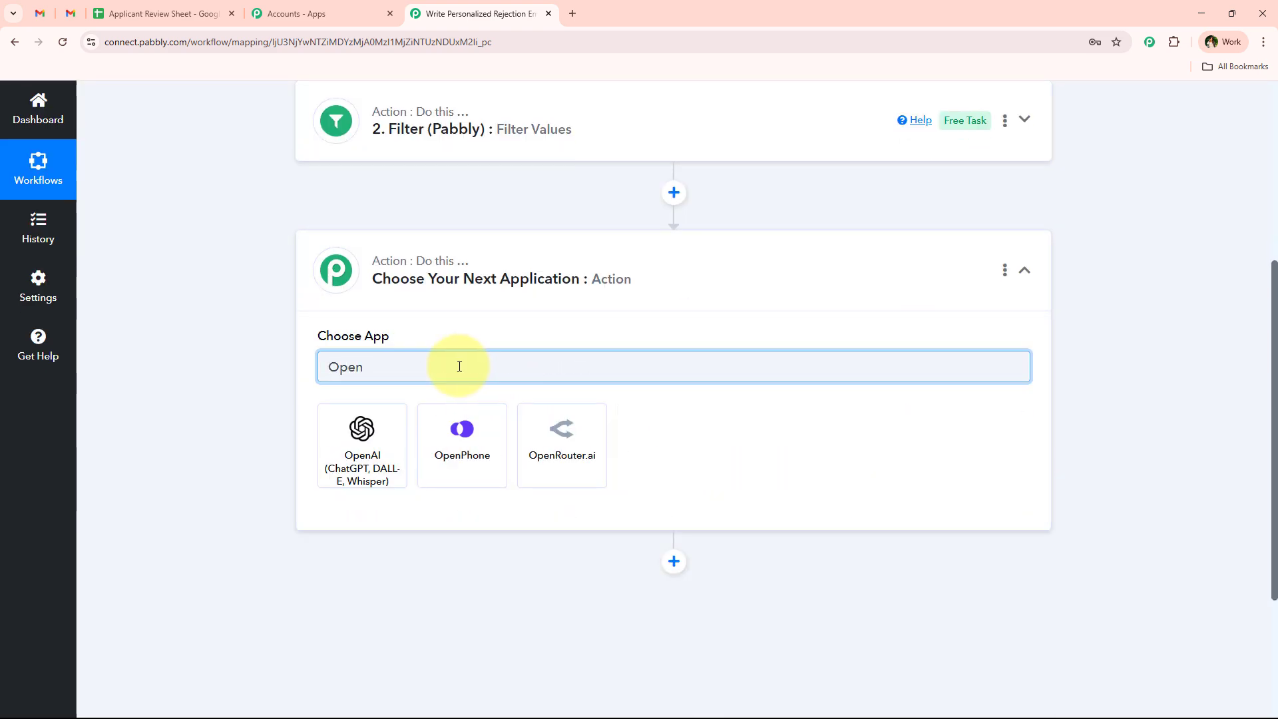
left_click(359, 445)
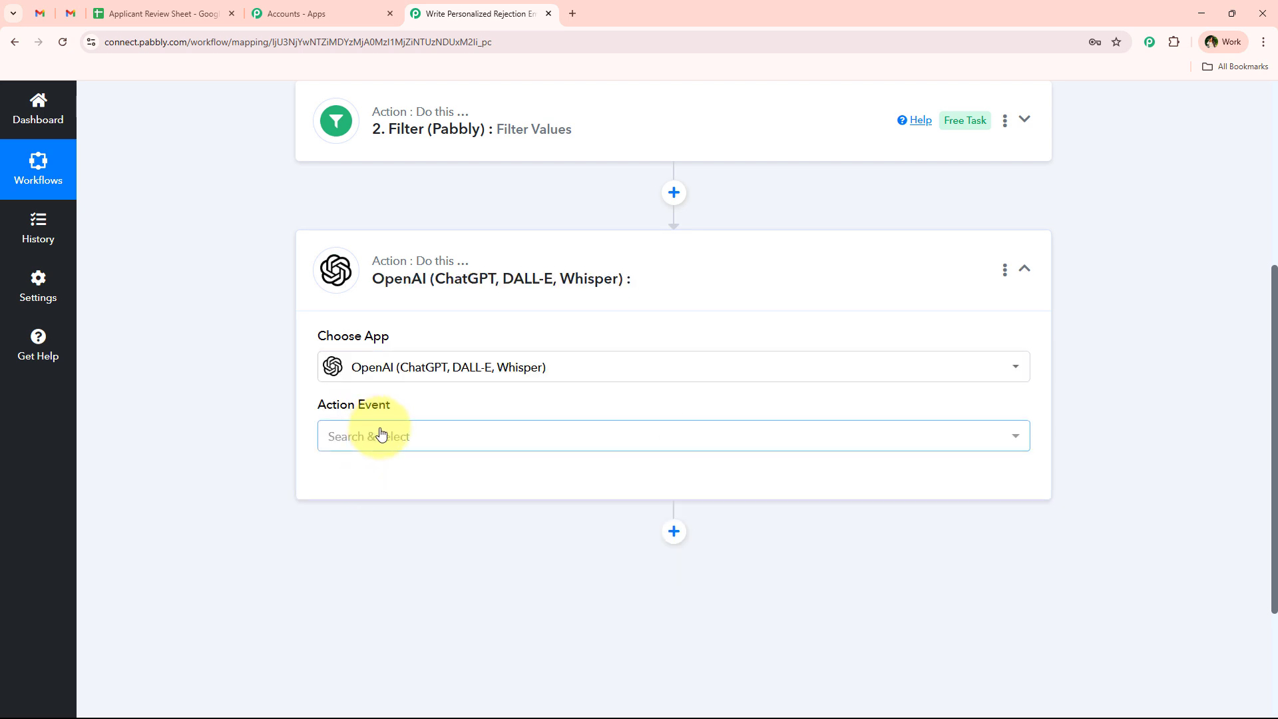
left_click(382, 435)
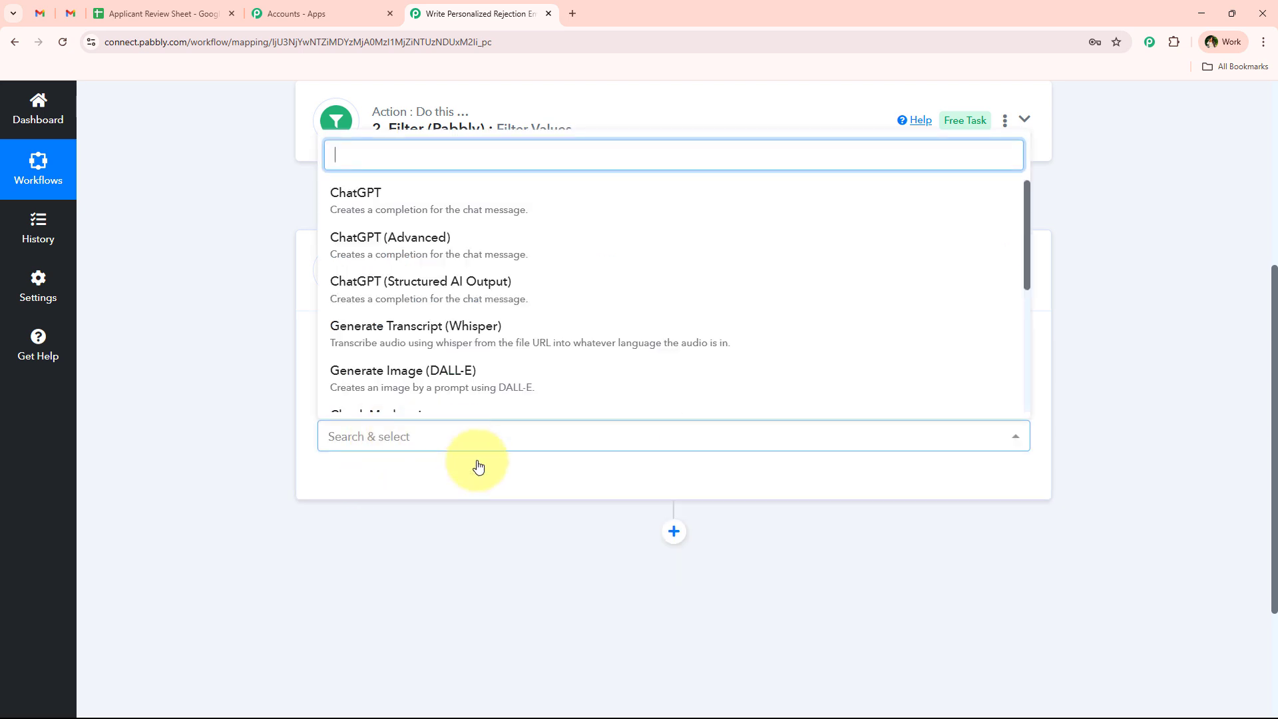
left_click(421, 203)
left_click(353, 475)
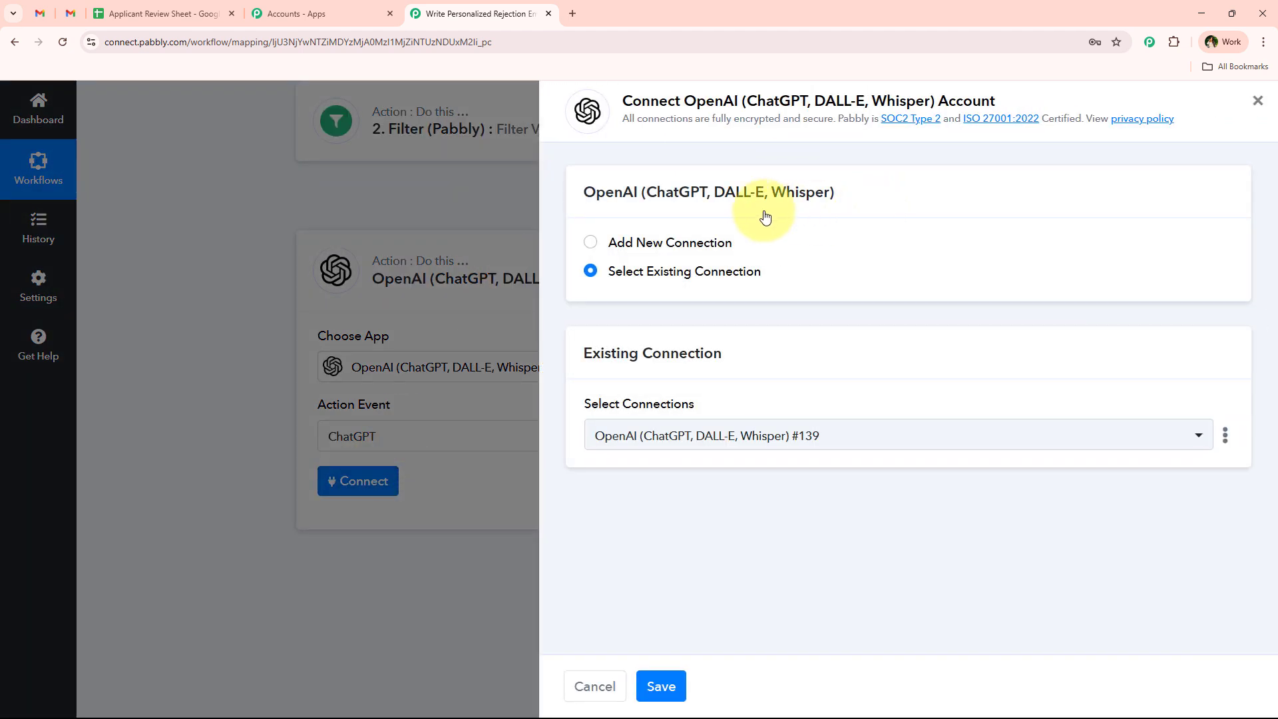
- Choose Add New Connection for OpenAI and open the OpenAI API keys page from the Token help note
left_click_drag(746, 251, 607, 243)
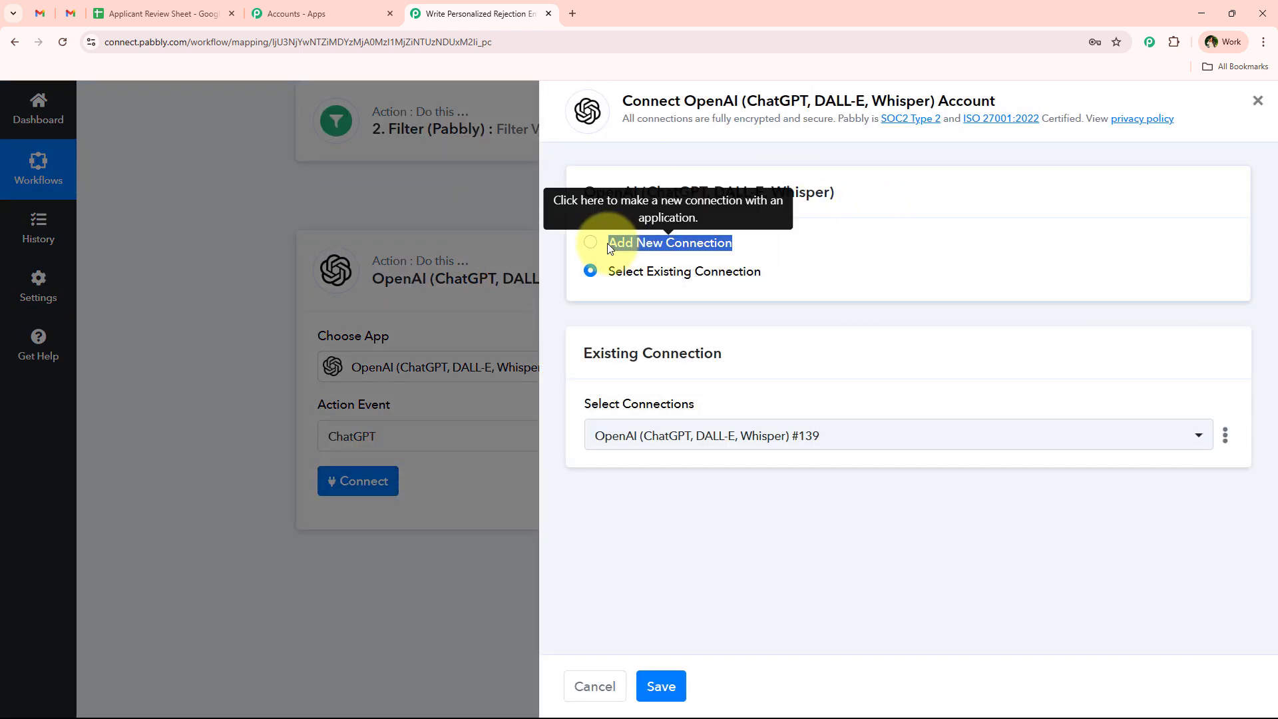
left_click(800, 286)
triple_click(606, 280)
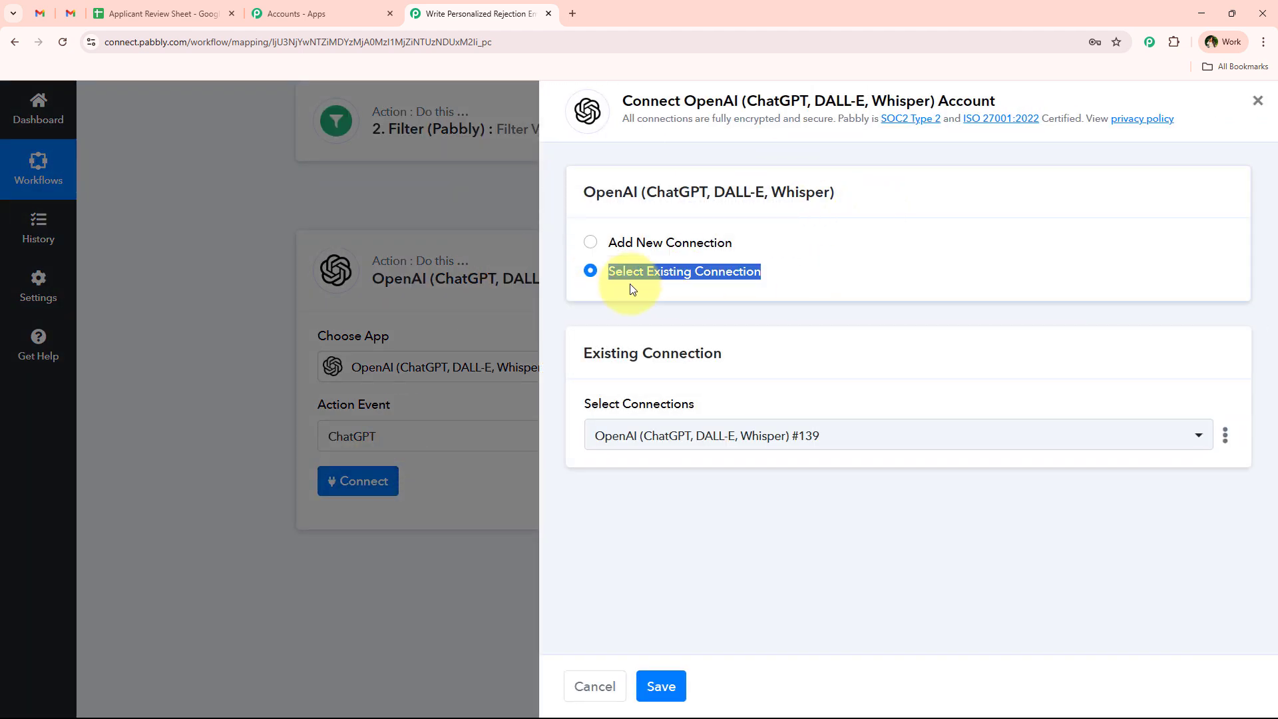
left_click(685, 99)
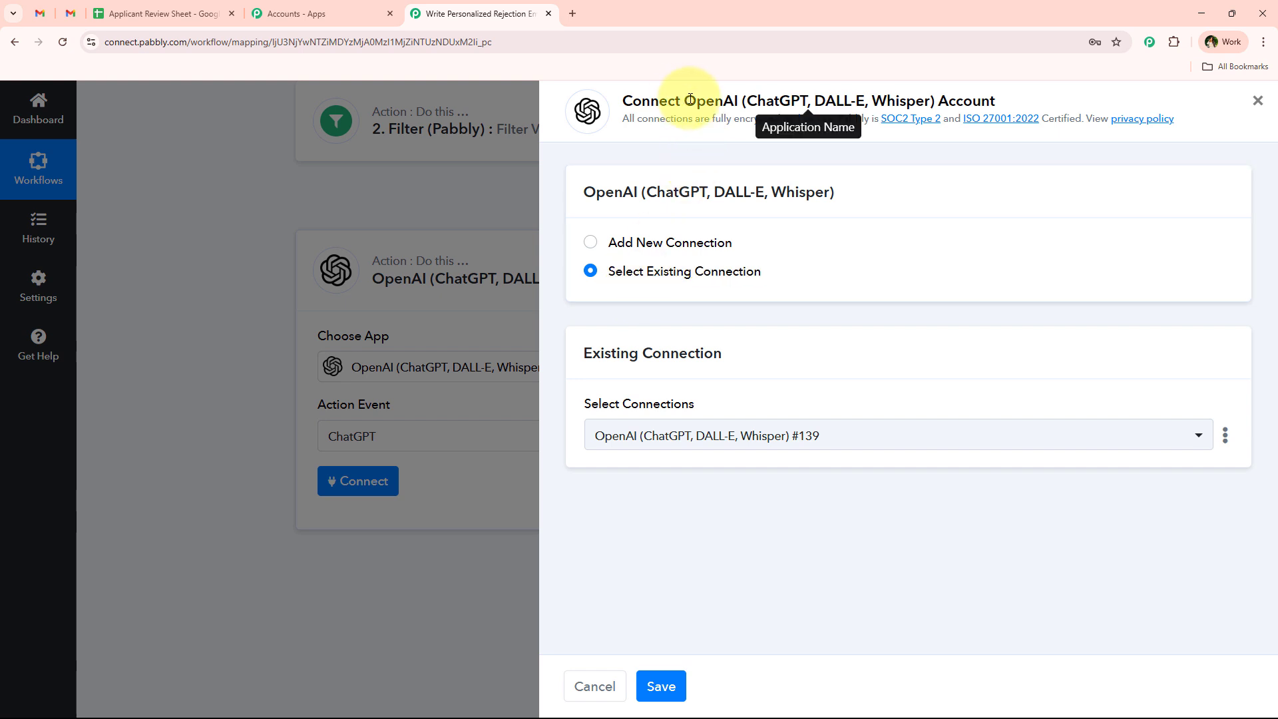
left_click_drag(684, 100, 1116, 119)
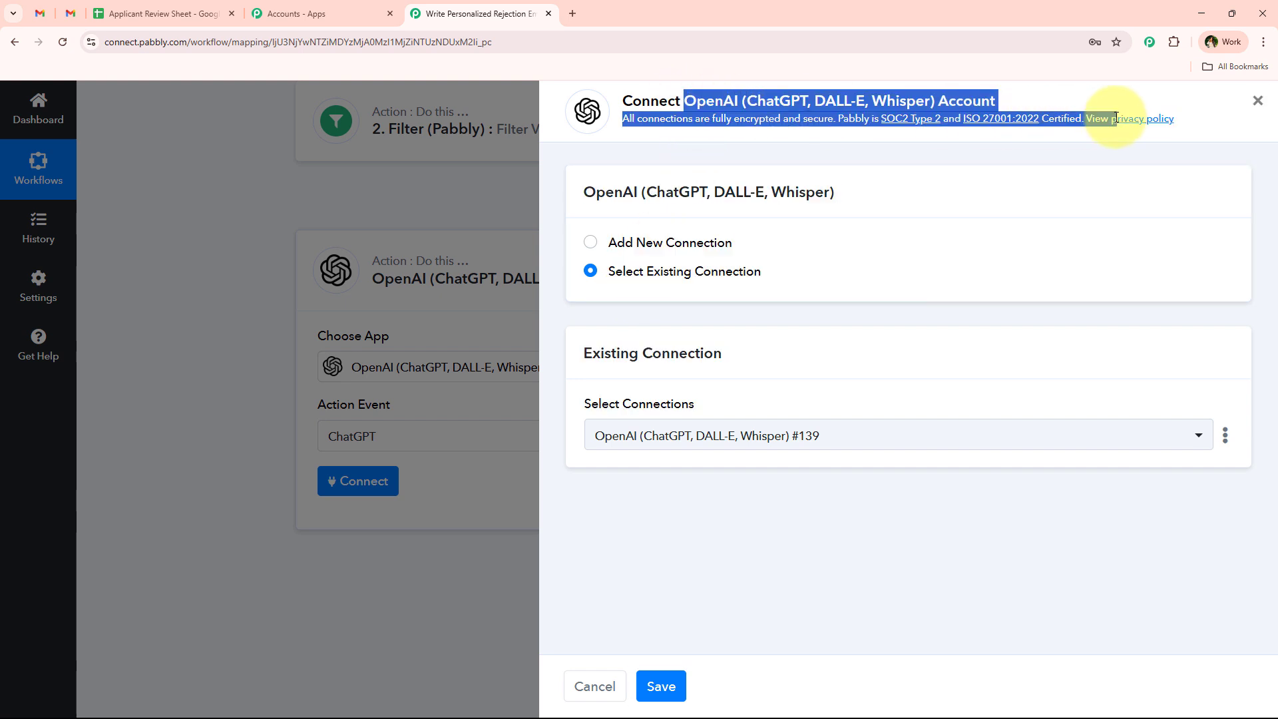
left_click(778, 314)
left_click_drag(610, 280, 776, 277)
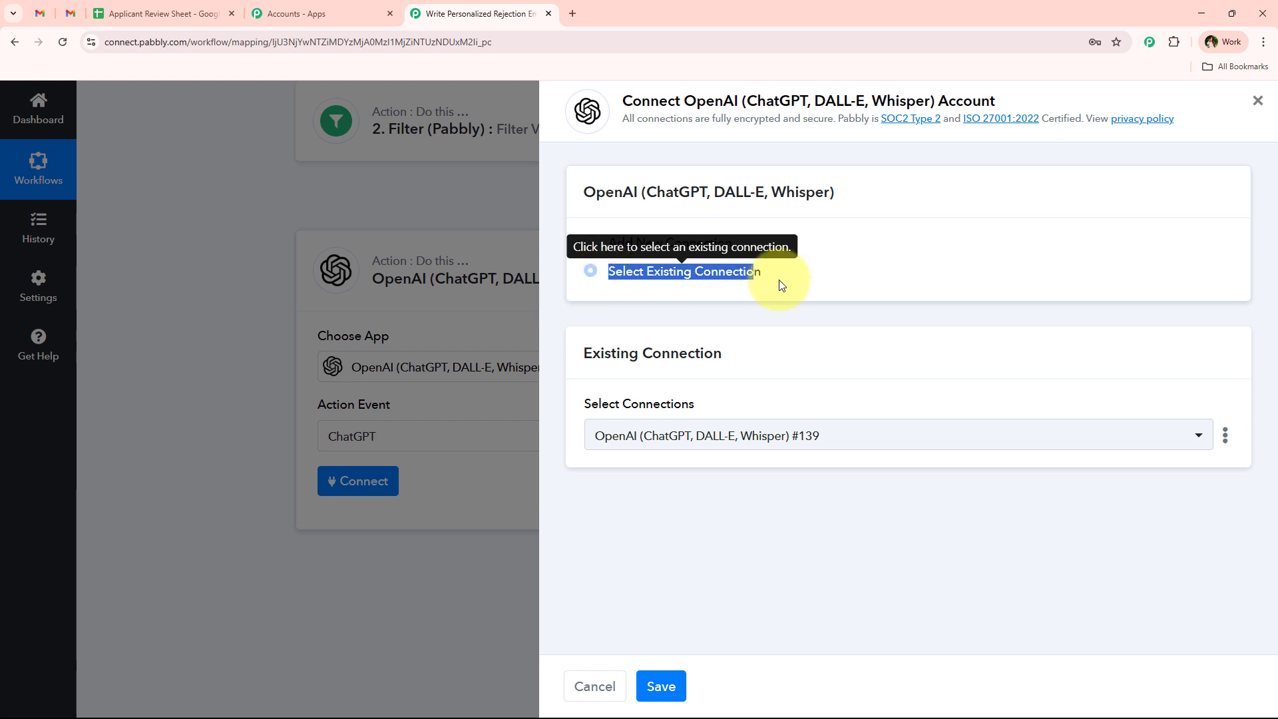
left_click(764, 380)
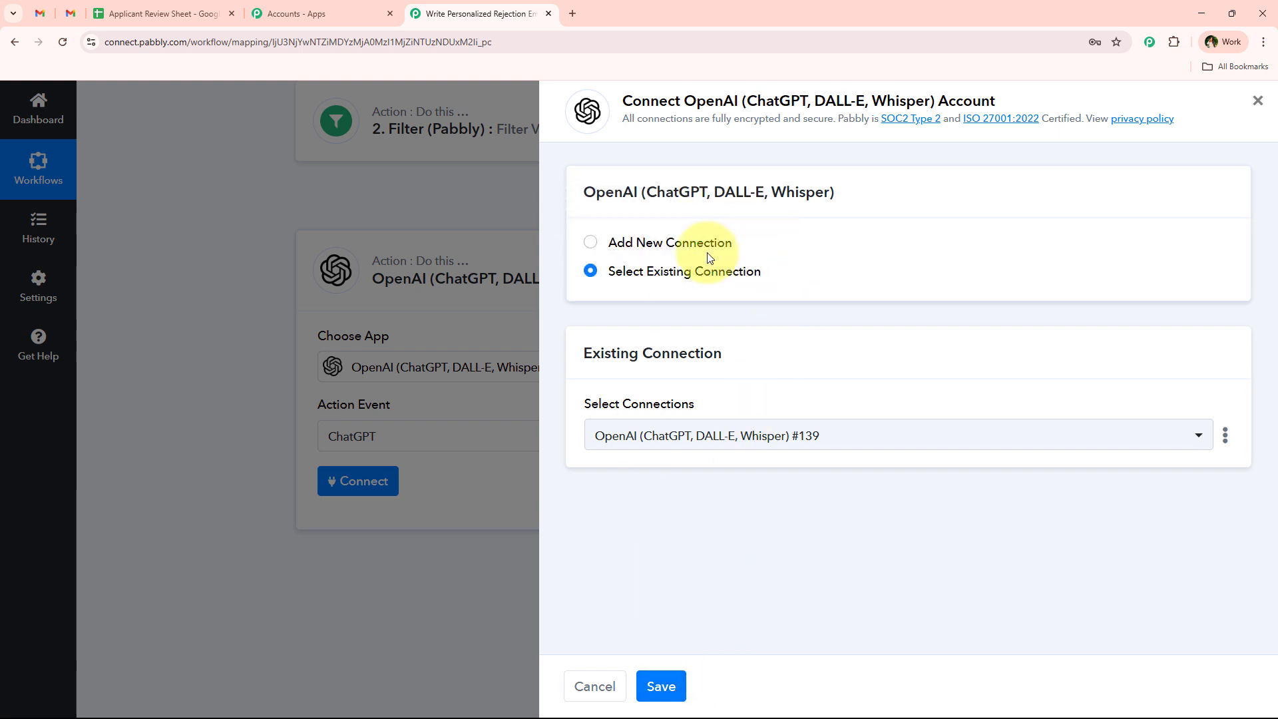
left_click(655, 243)
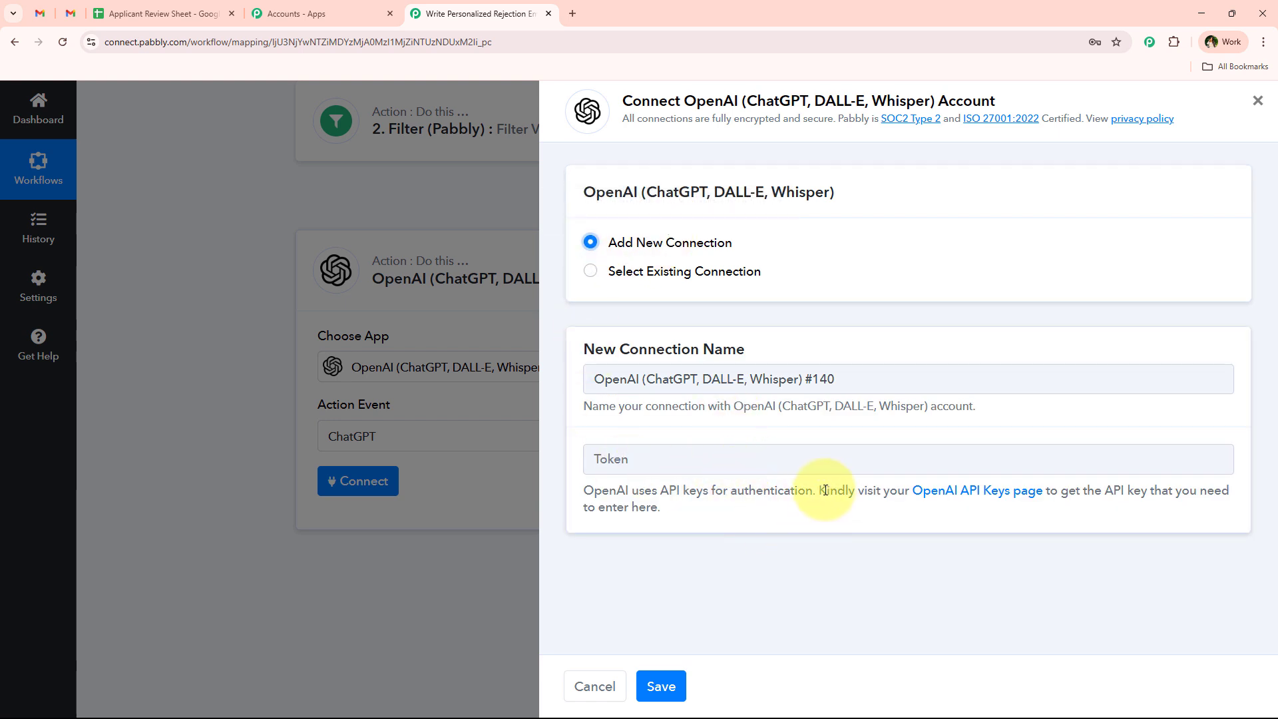
left_click_drag(818, 490, 857, 550)
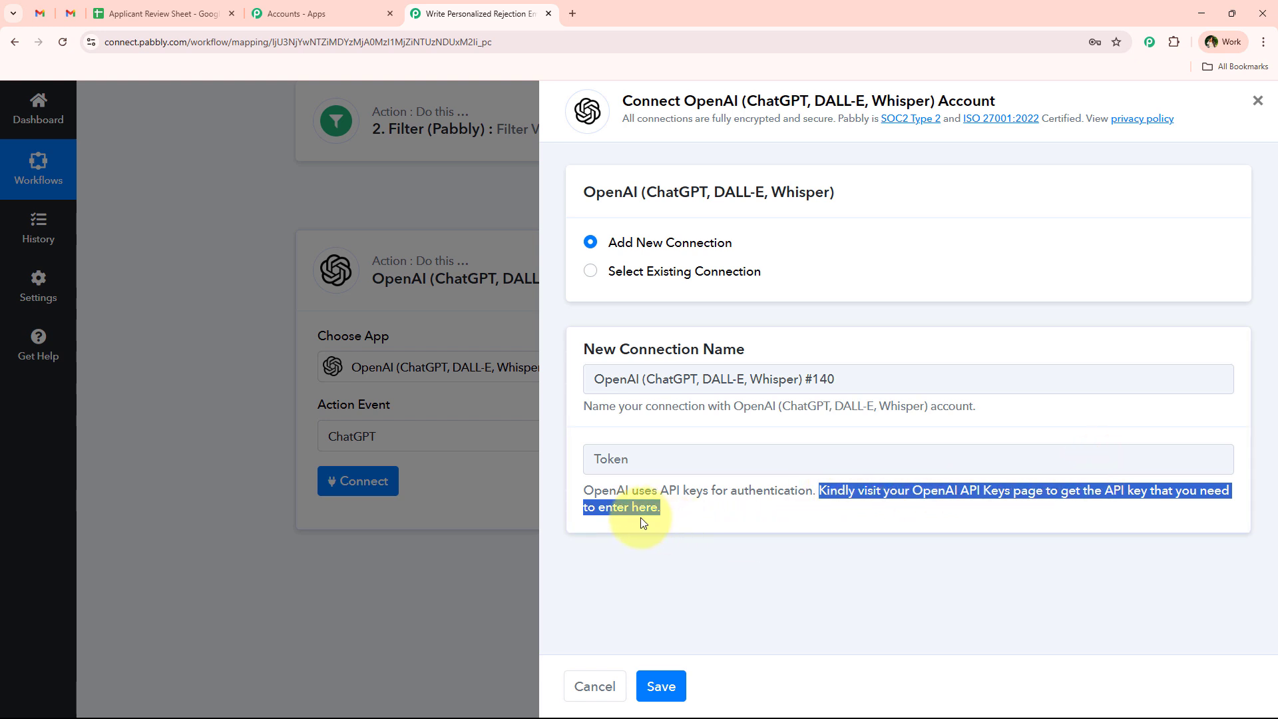
left_click(1036, 506)
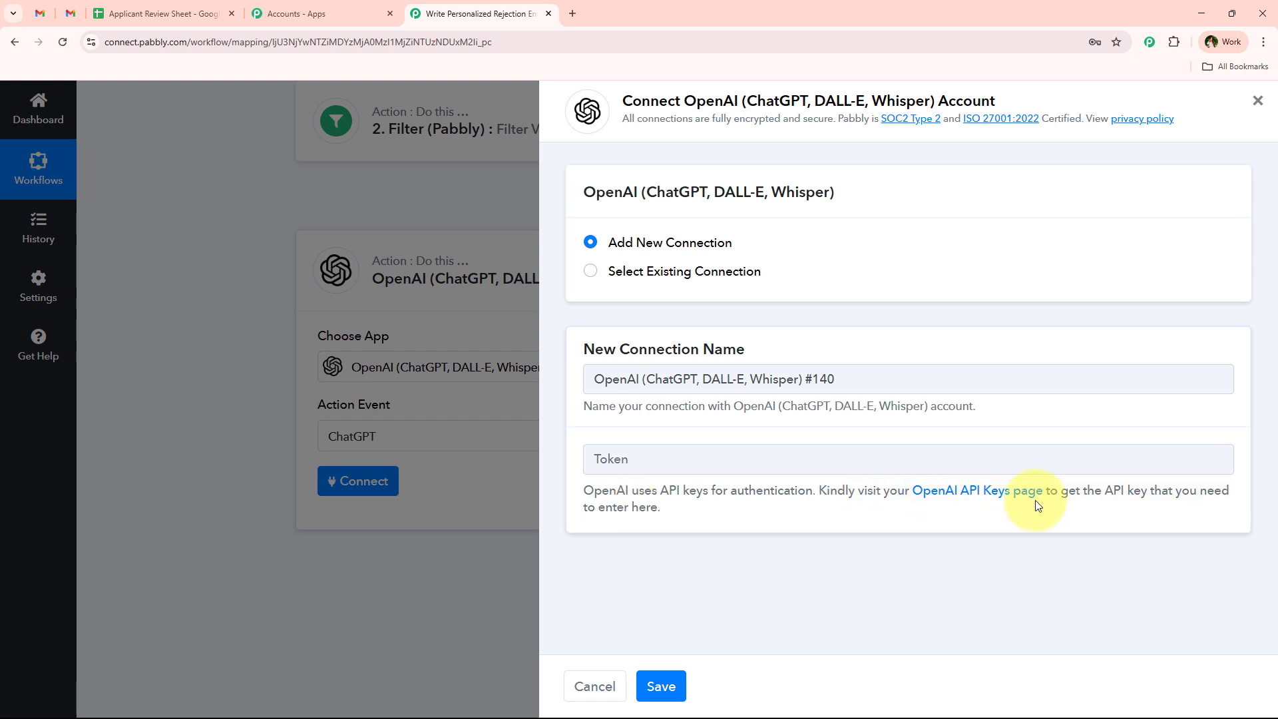
left_click(1023, 491)
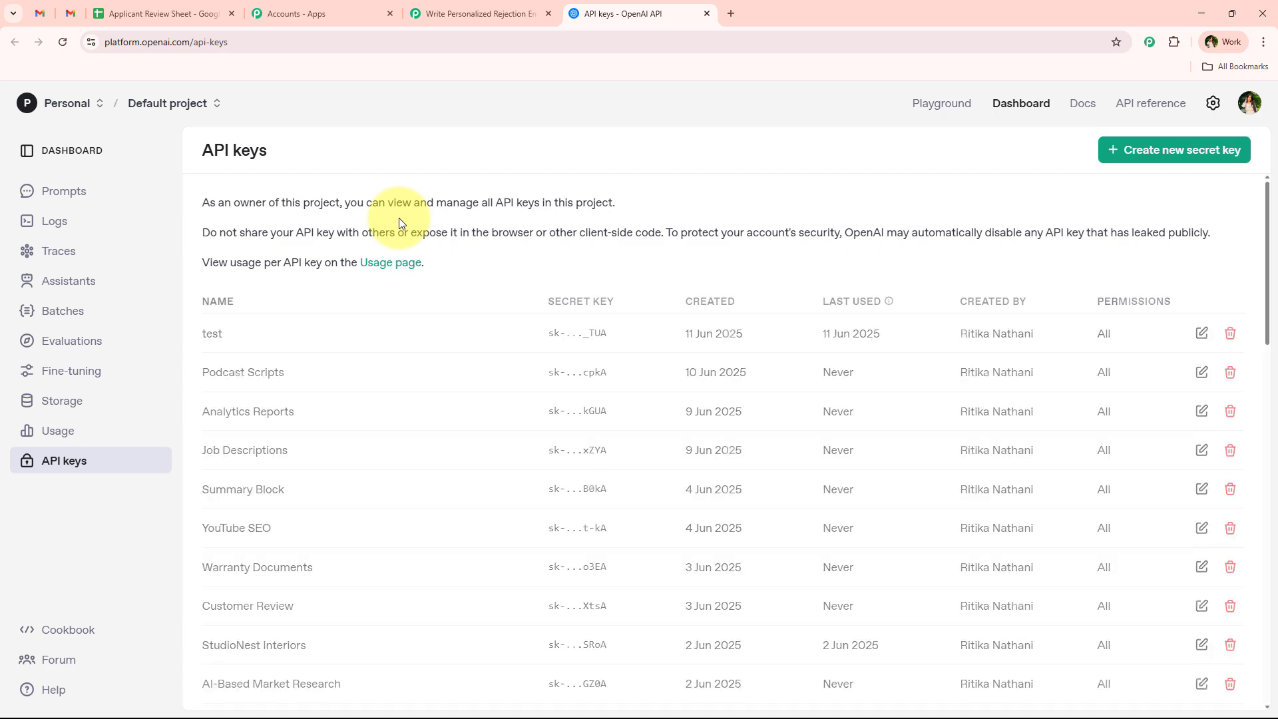
- Start a new secret key on OpenAI Platform, cancel it, and close the API keys tab
left_click(1110, 158)
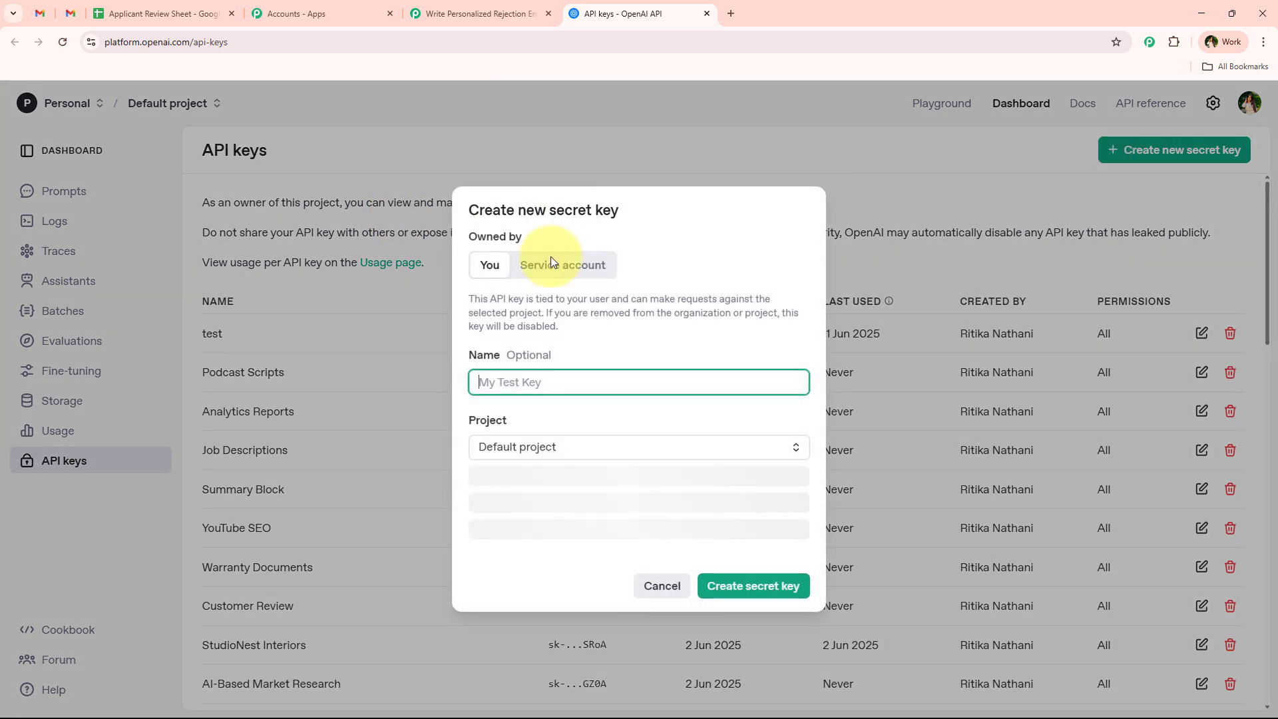
left_click(543, 390)
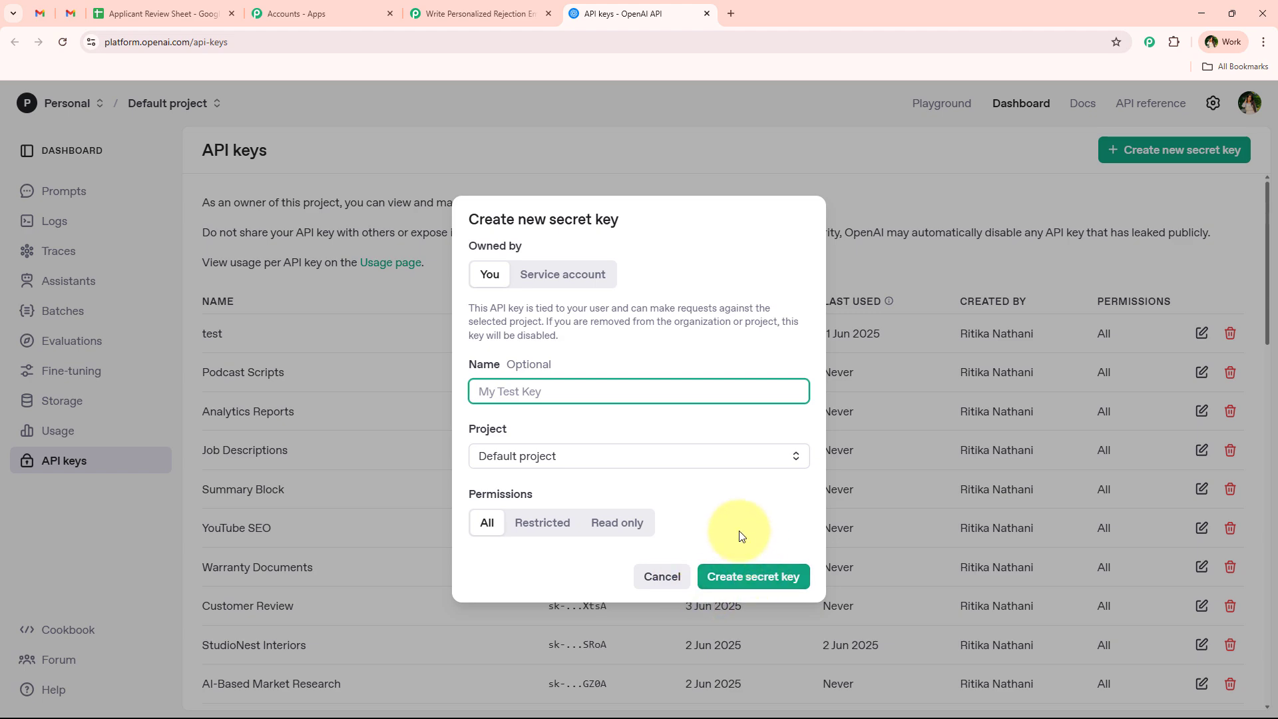
left_click(655, 574)
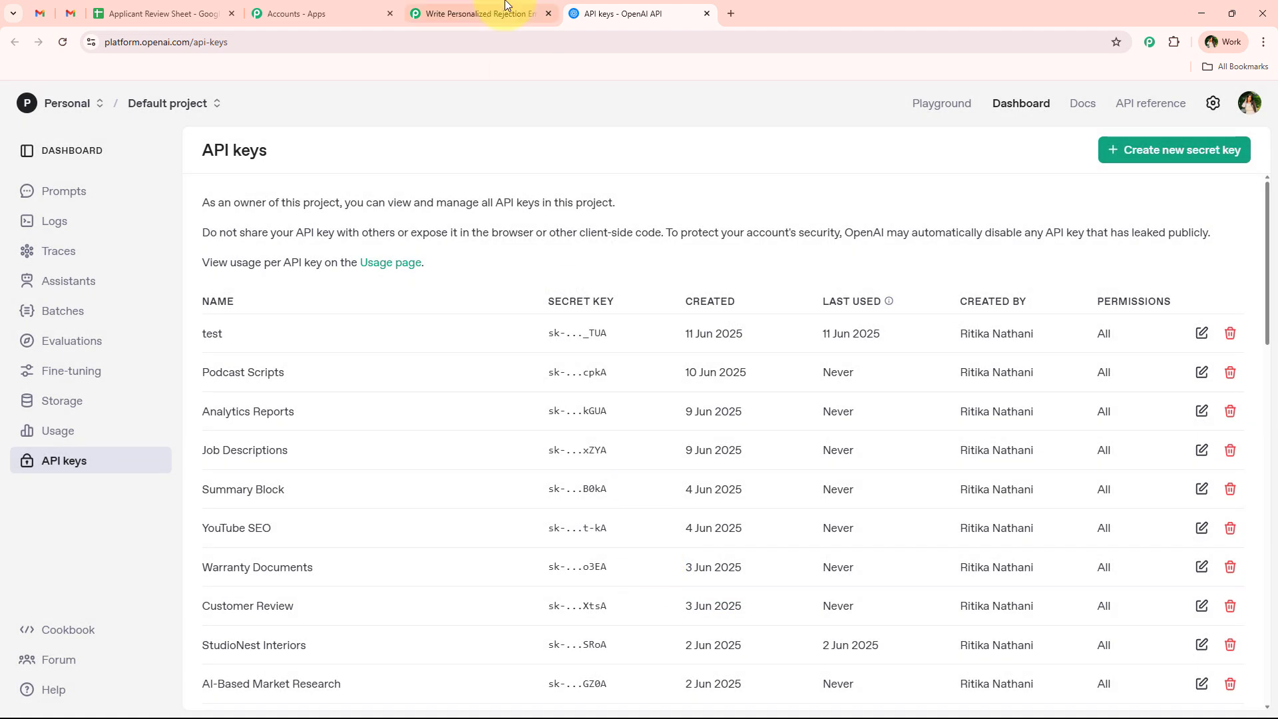
left_click(706, 13)
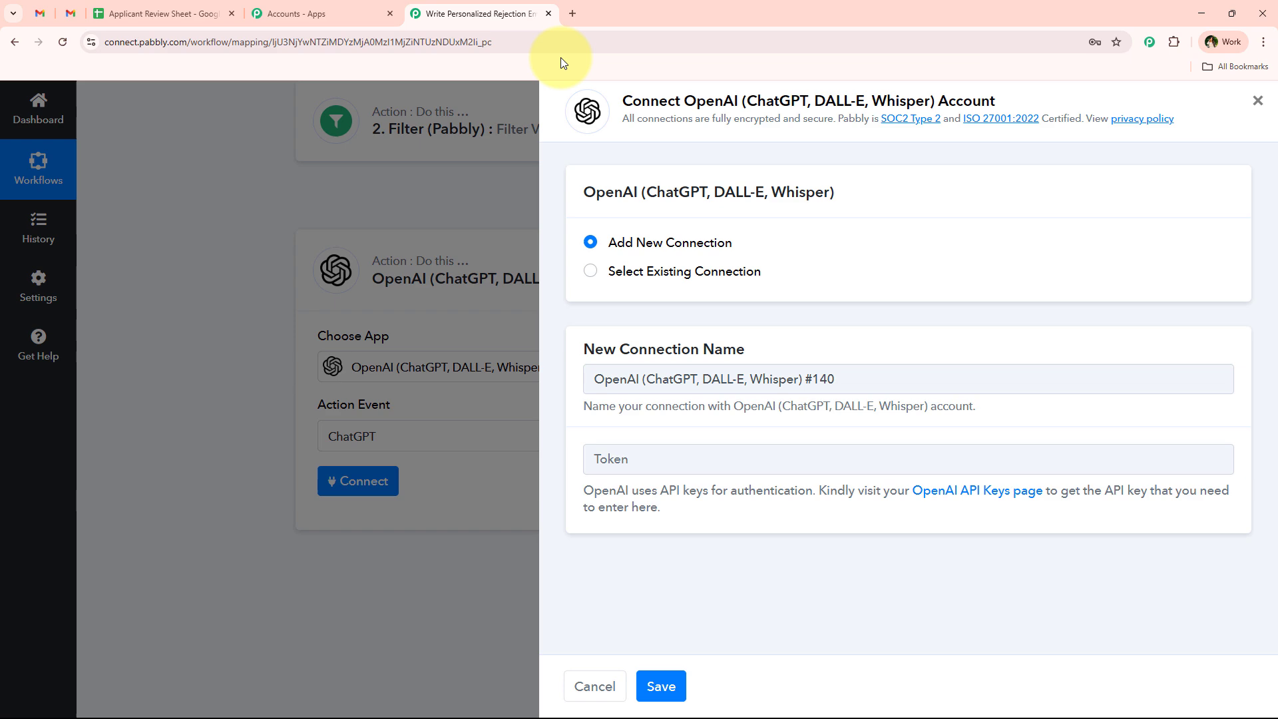
- Fill the Token field with the saved OpenAI API key and save the new connection
left_click(645, 459)
left_click(727, 539)
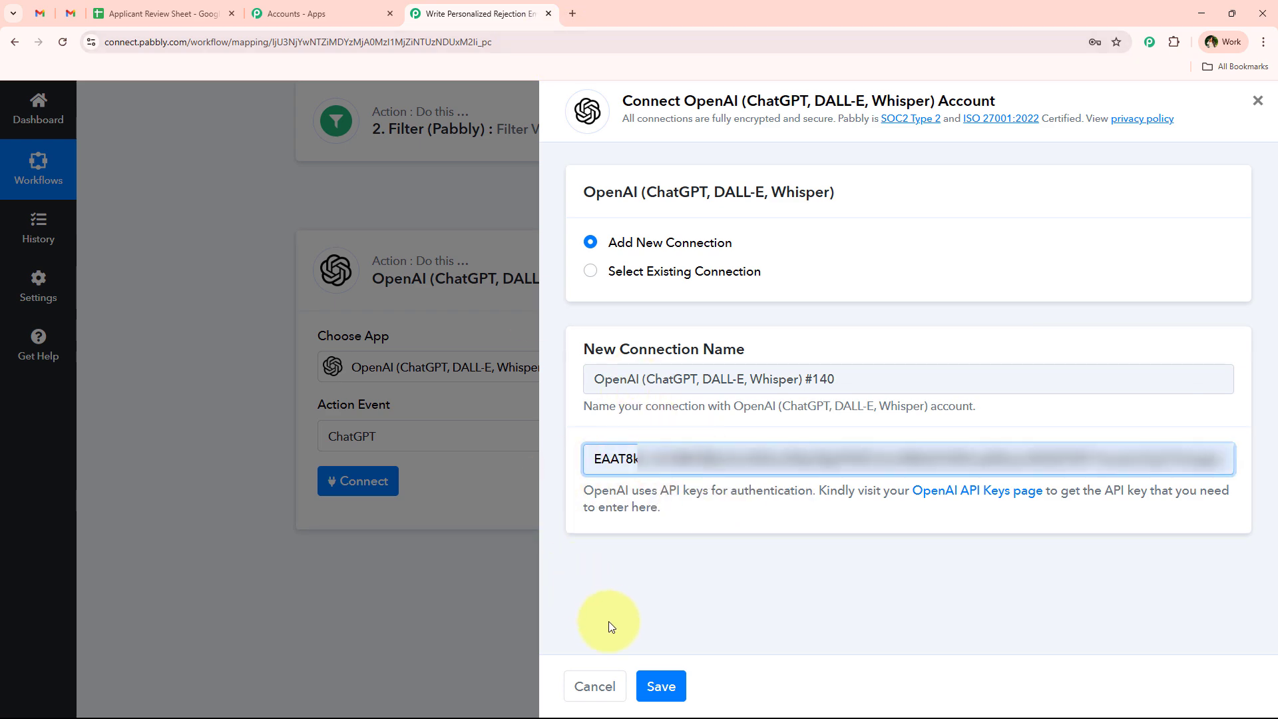
left_click(660, 686)
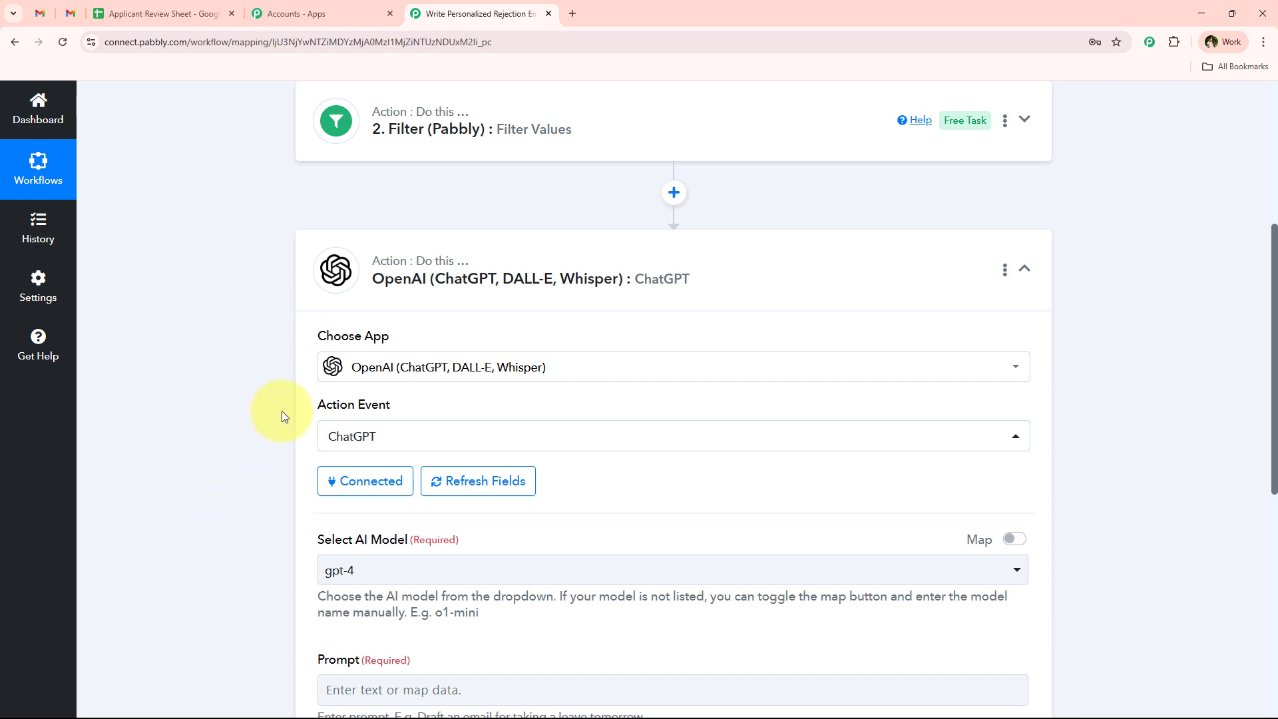
- Keep gpt-4 as the AI model and fill in the HR rejection-email prompt
scroll(310, 376, "down", 3)
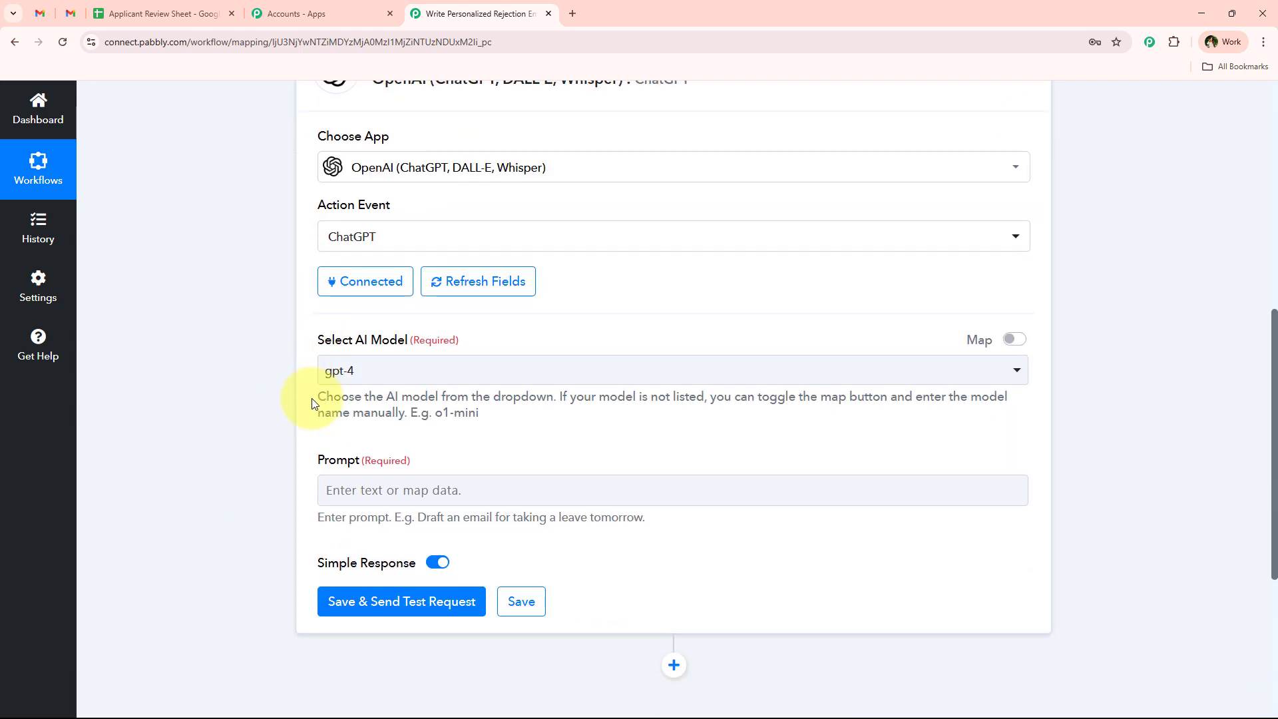
scroll(312, 404, "down", 1)
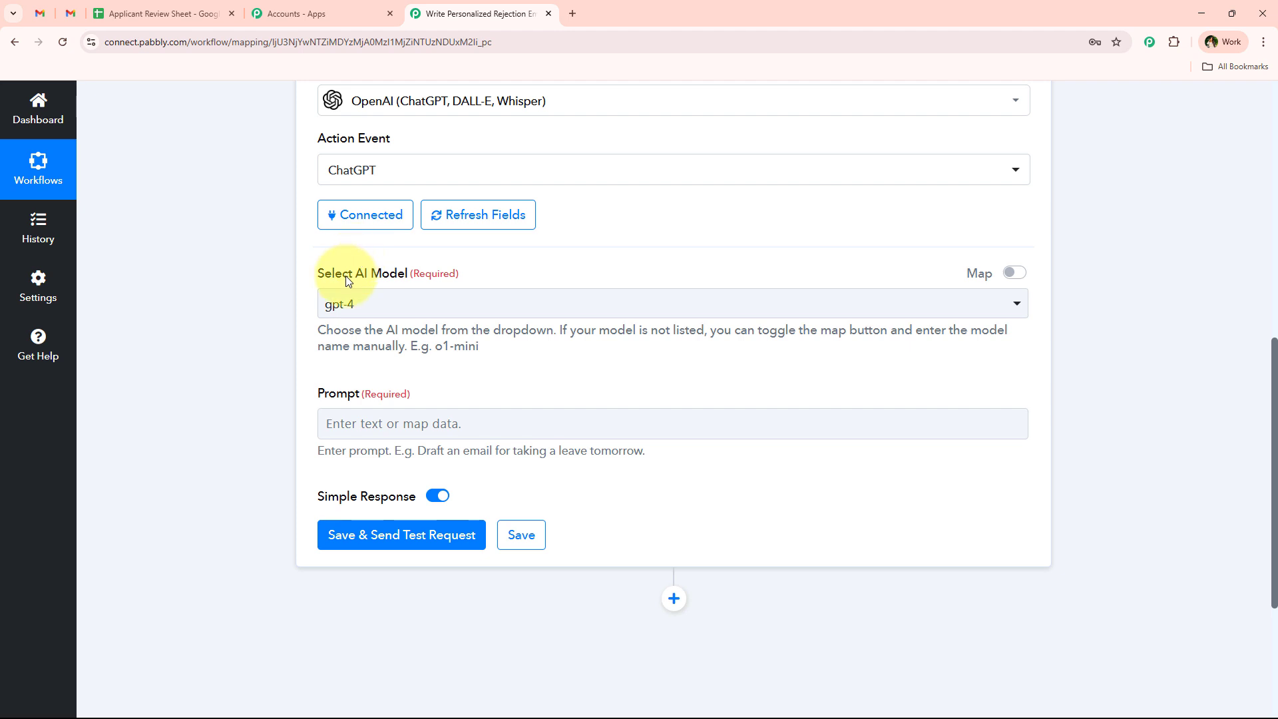
left_click(372, 302)
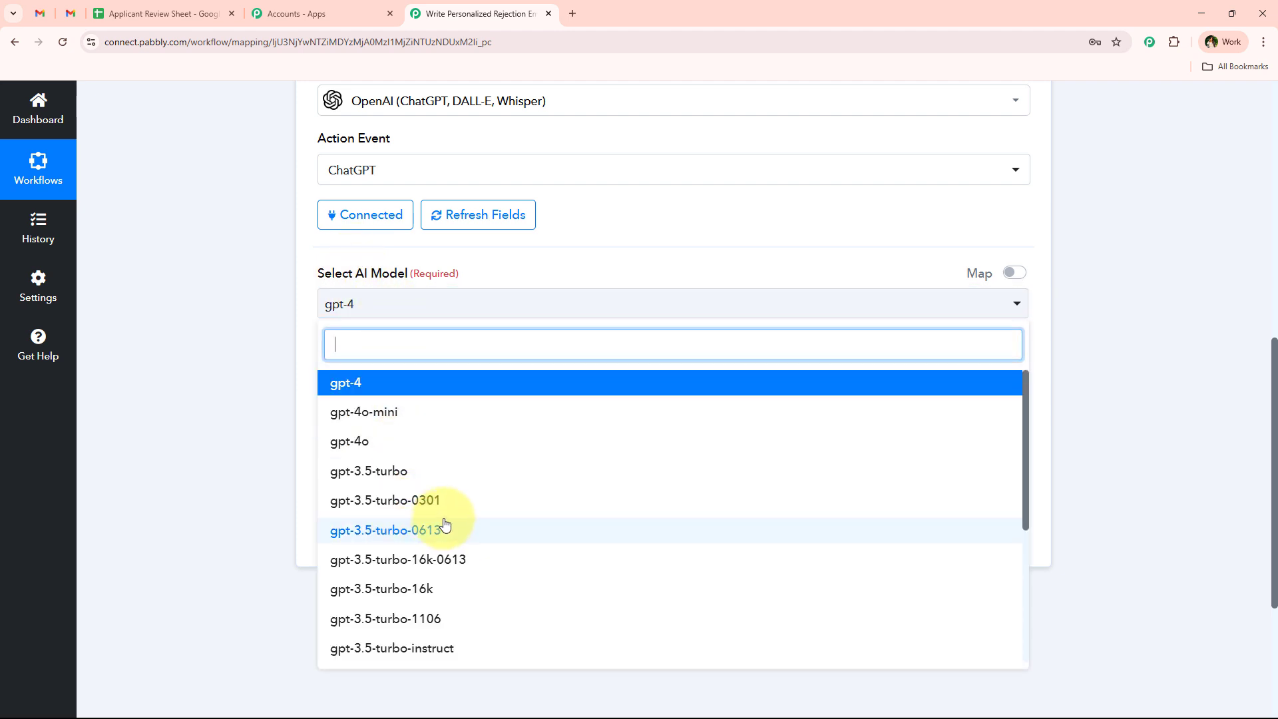
left_click(206, 429)
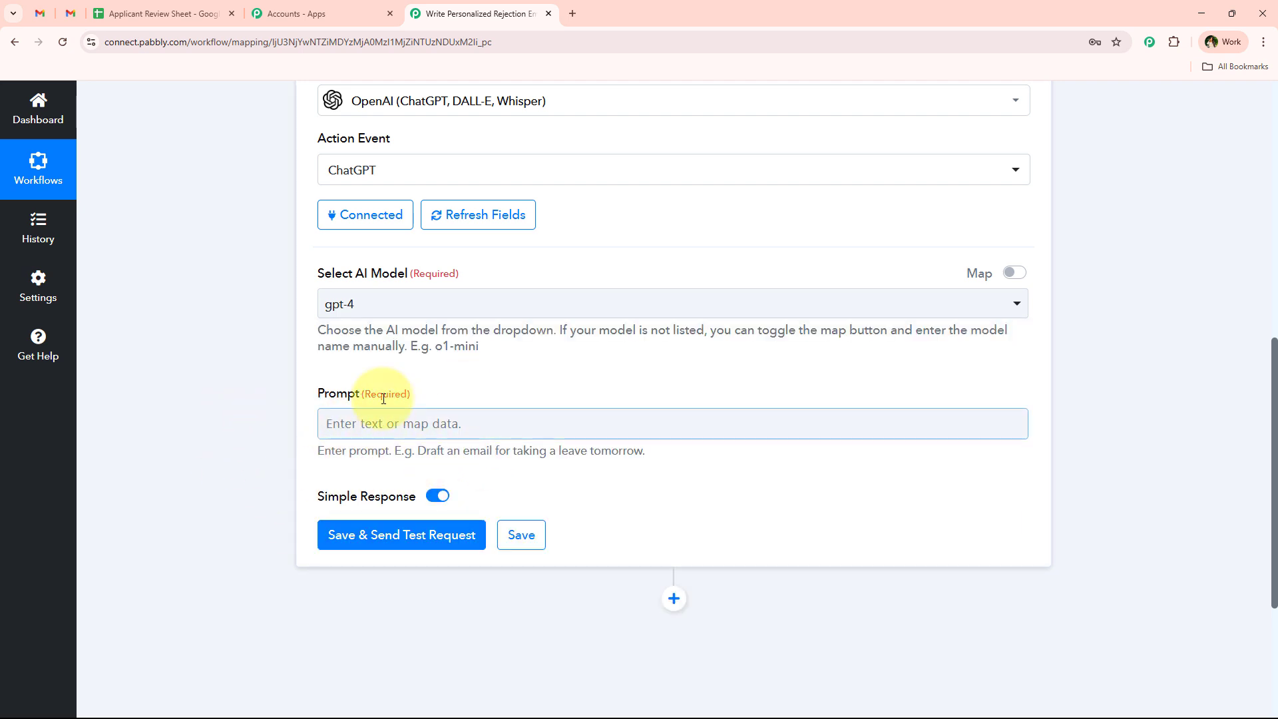
scroll(292, 386, "down", 1)
scroll(291, 389, "down", 3)
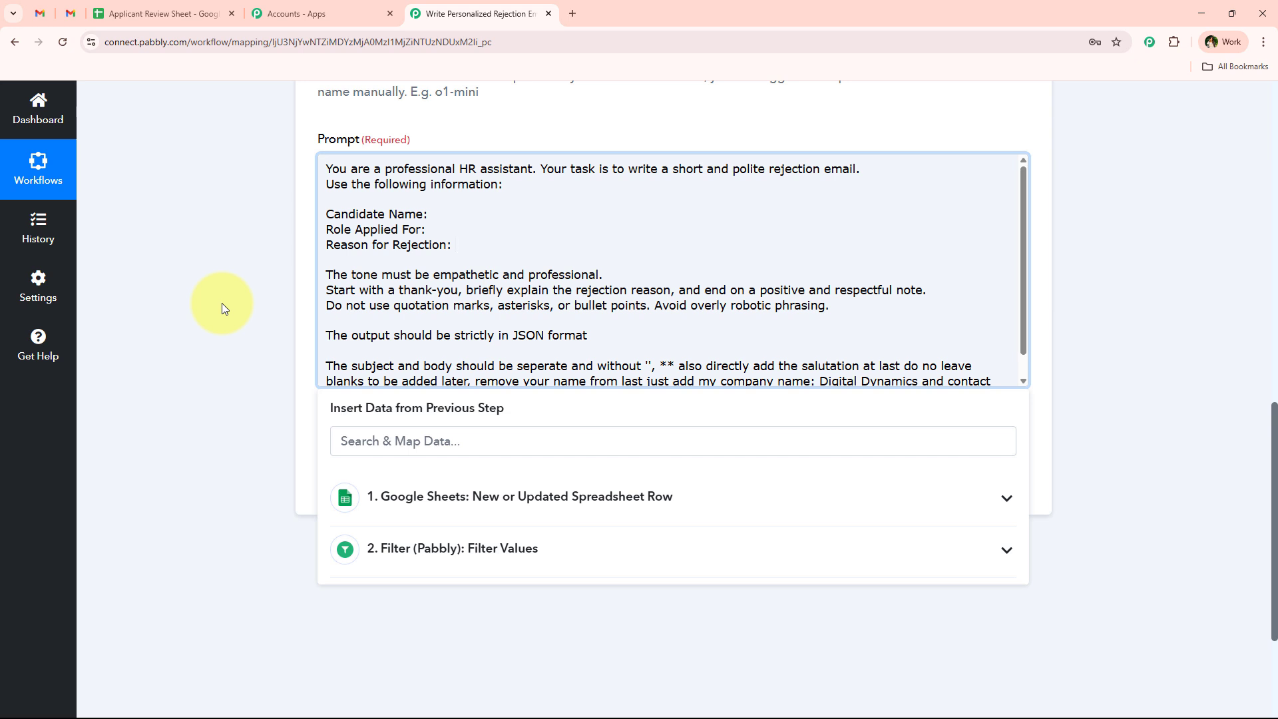
- Remove the stray leading space on the prompt's Candidate Name line
left_click(439, 214)
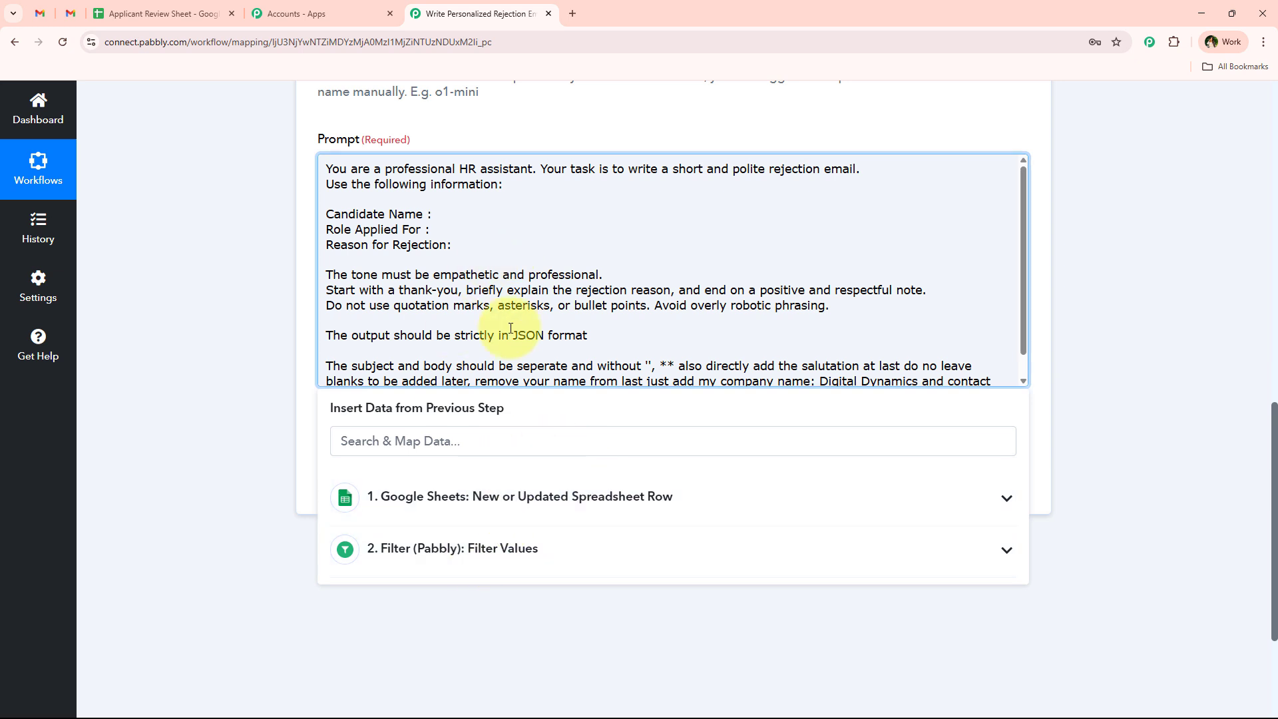
left_click(483, 201)
key("BackSpace")
left_click(460, 214)
scroll(266, 413, "down", 1)
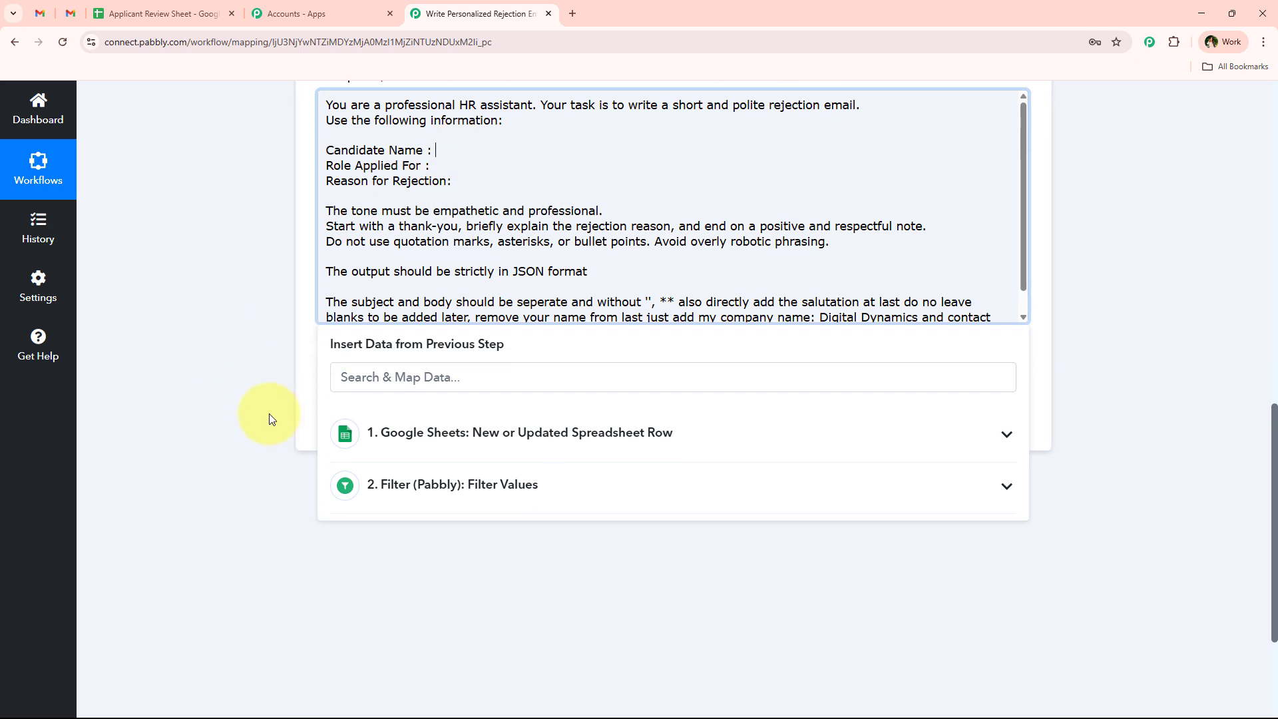
- Map the sheet's Candidate Name, Role Applied For and Reason For Rejection fields into the prompt
left_click(429, 376)
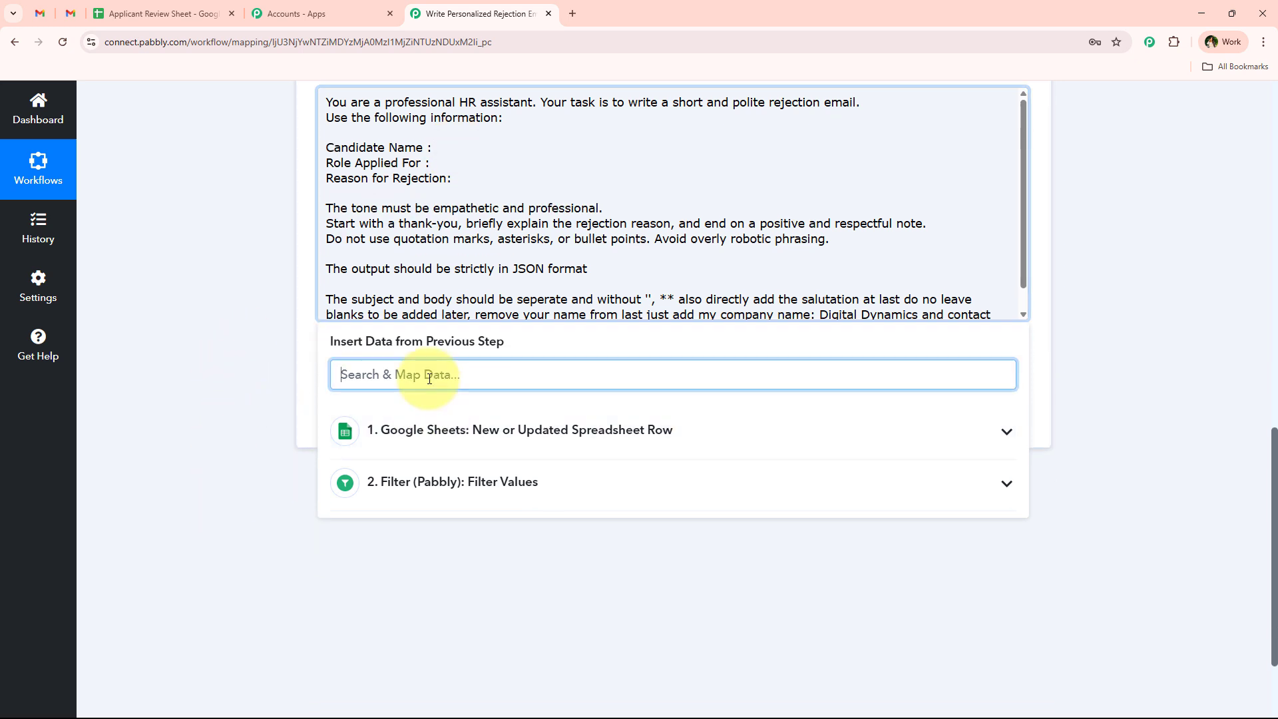
type("Na")
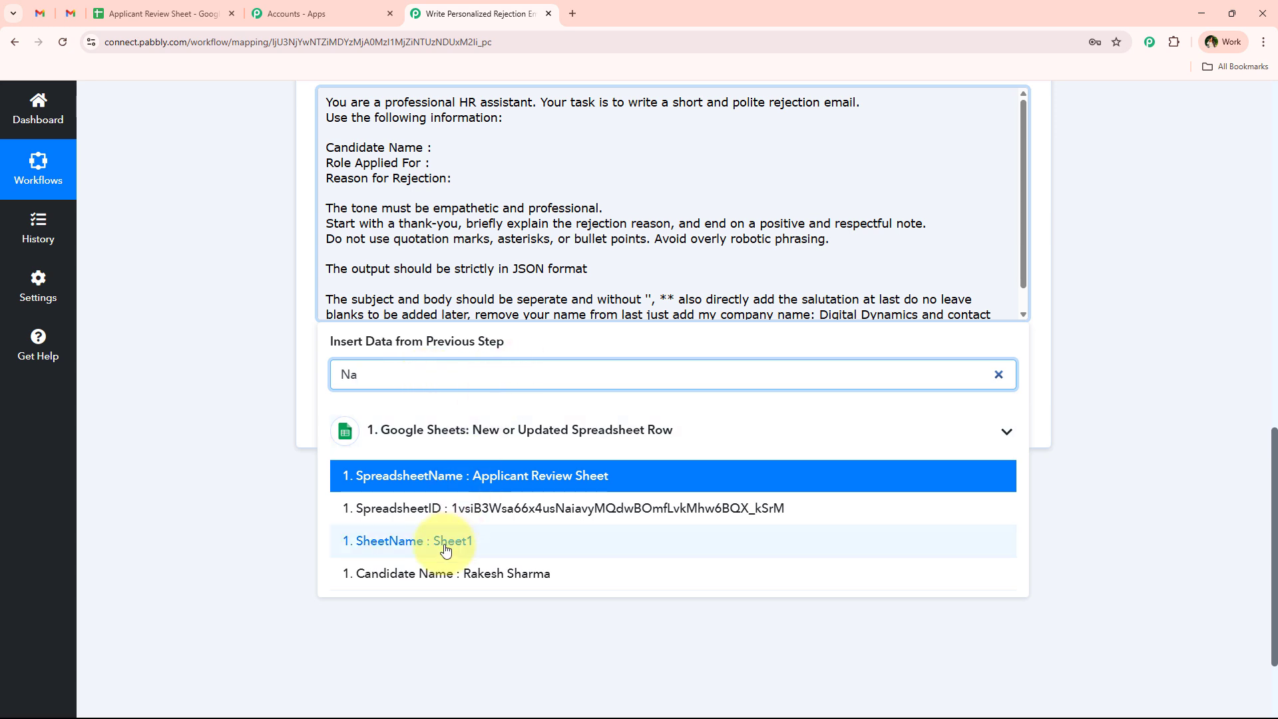
left_click(442, 573)
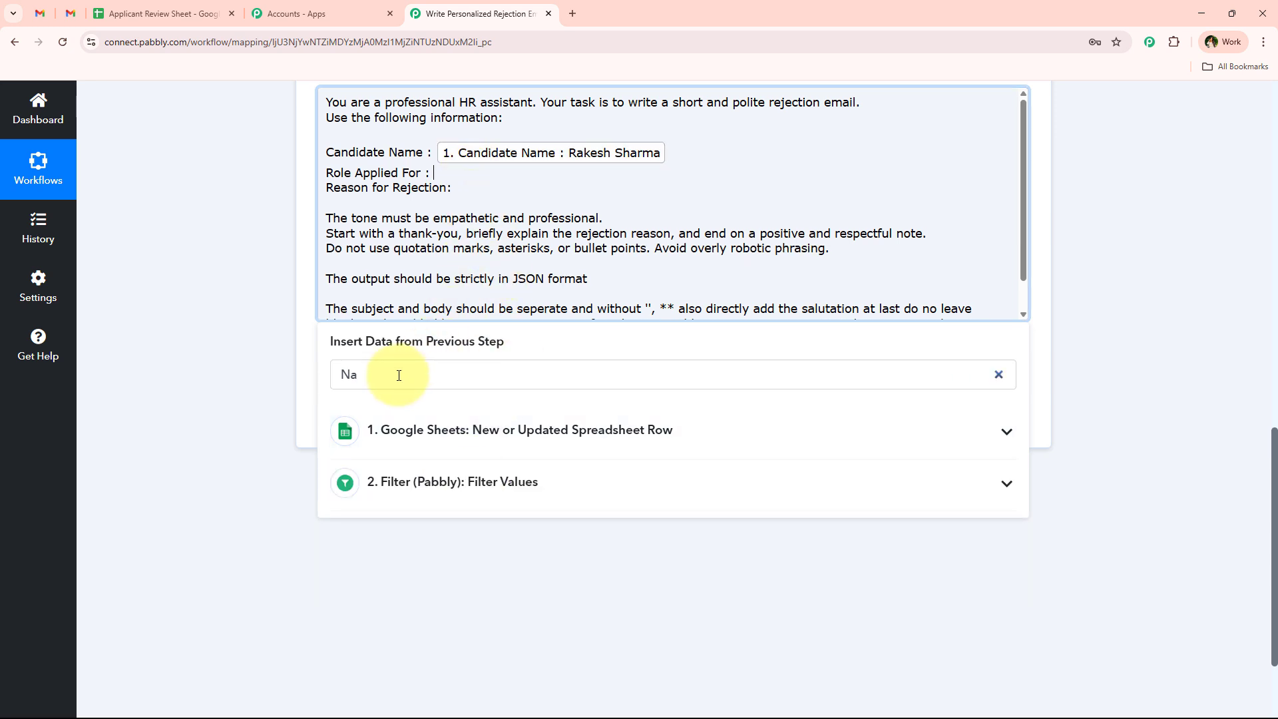
left_click(399, 375)
type("rol")
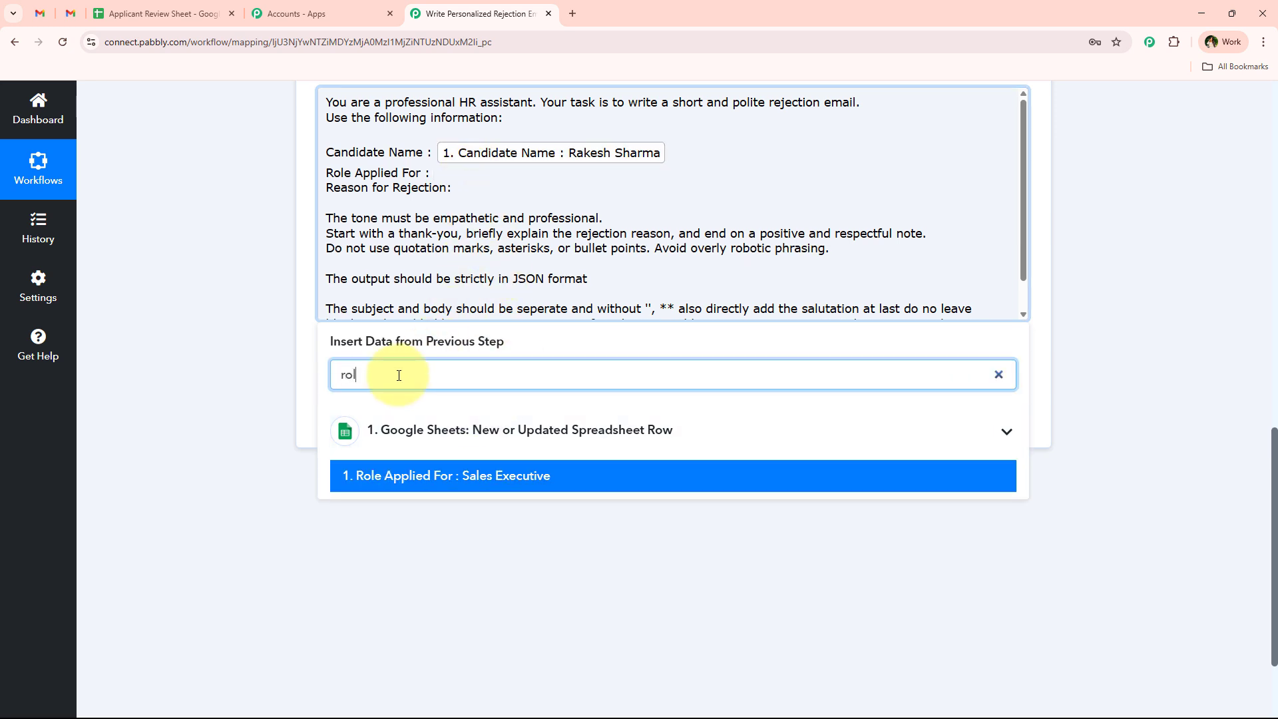
left_click(500, 489)
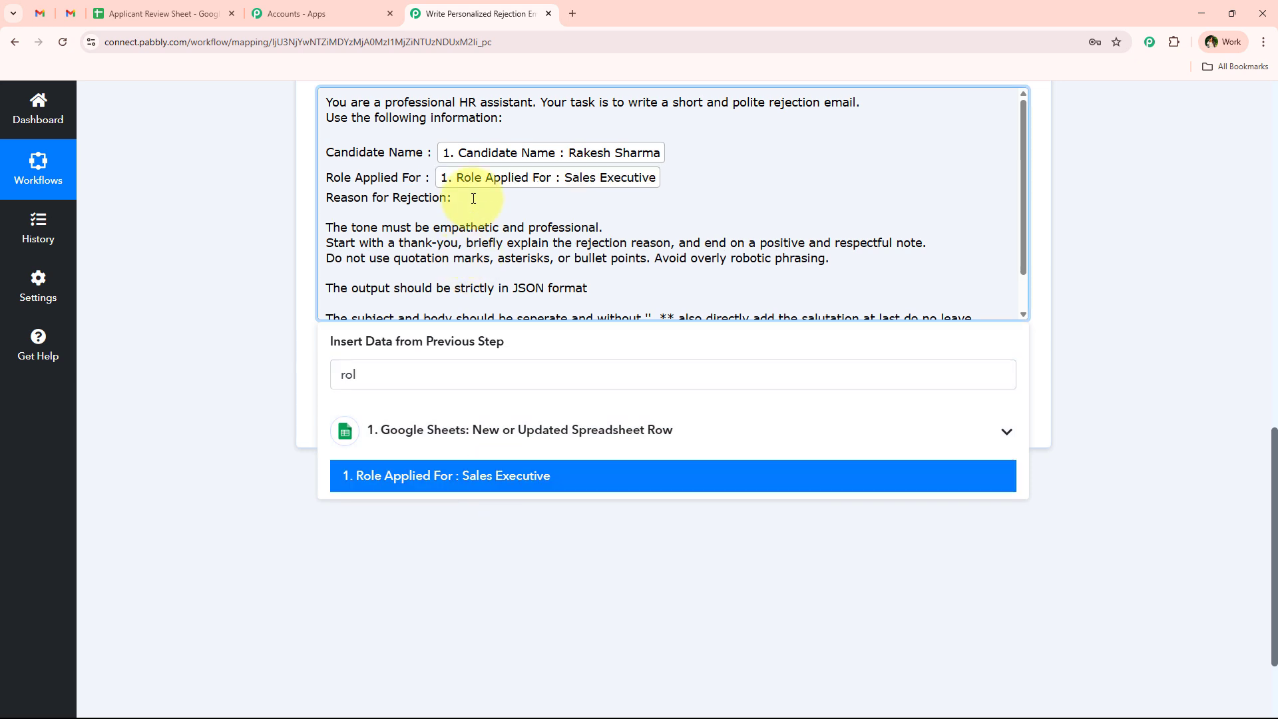
left_click(356, 377)
type("re")
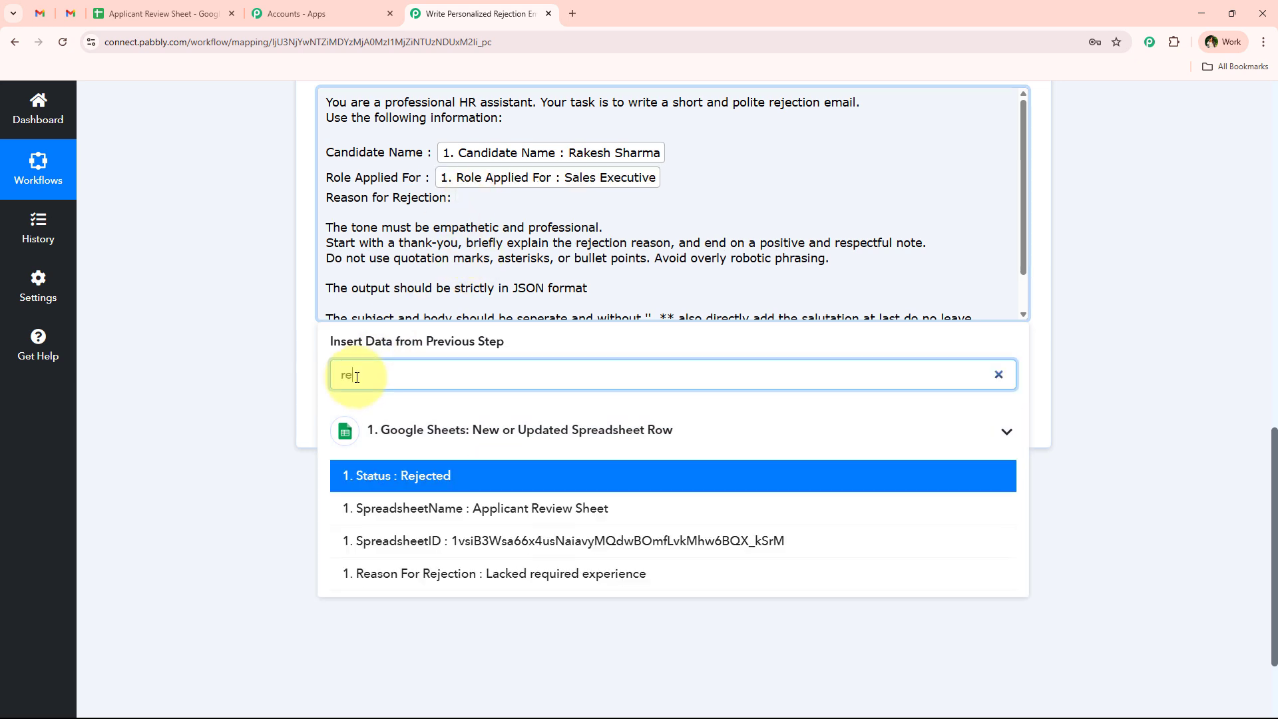
left_click(372, 573)
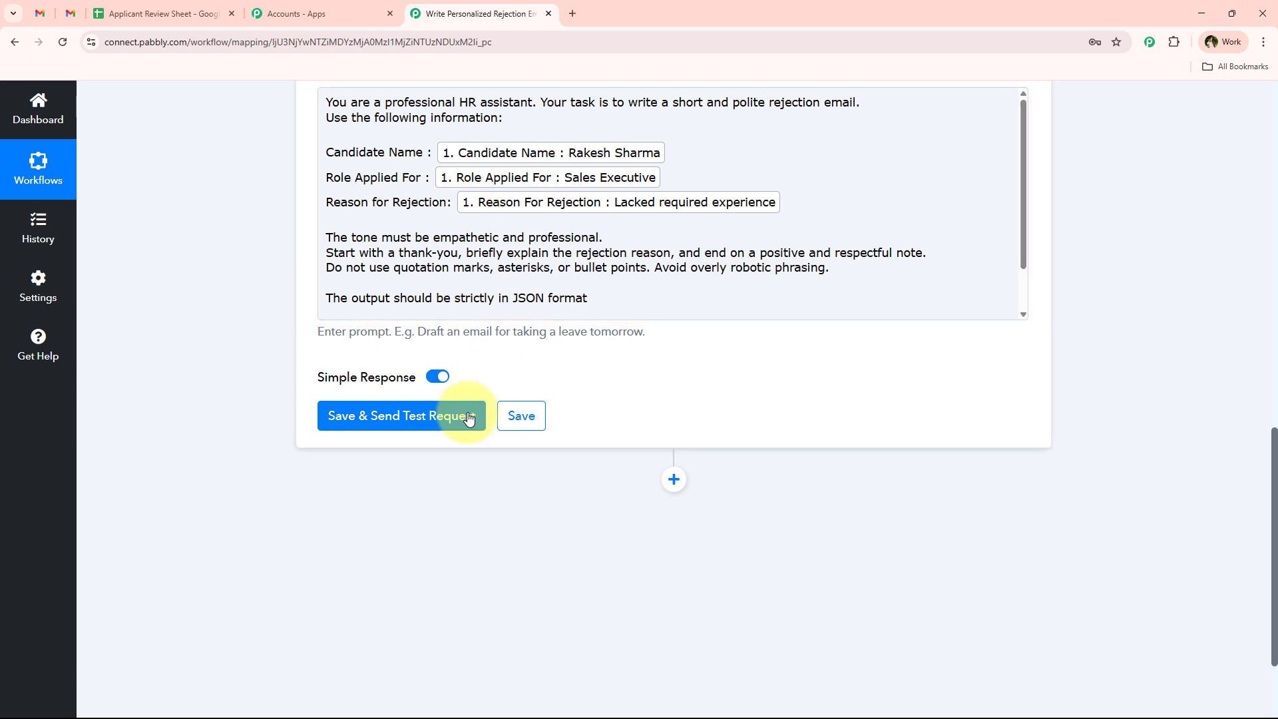
- Test the ChatGPT step and review the returned subject 'Your Application at Digital Dynamics' and email body
left_click(444, 426)
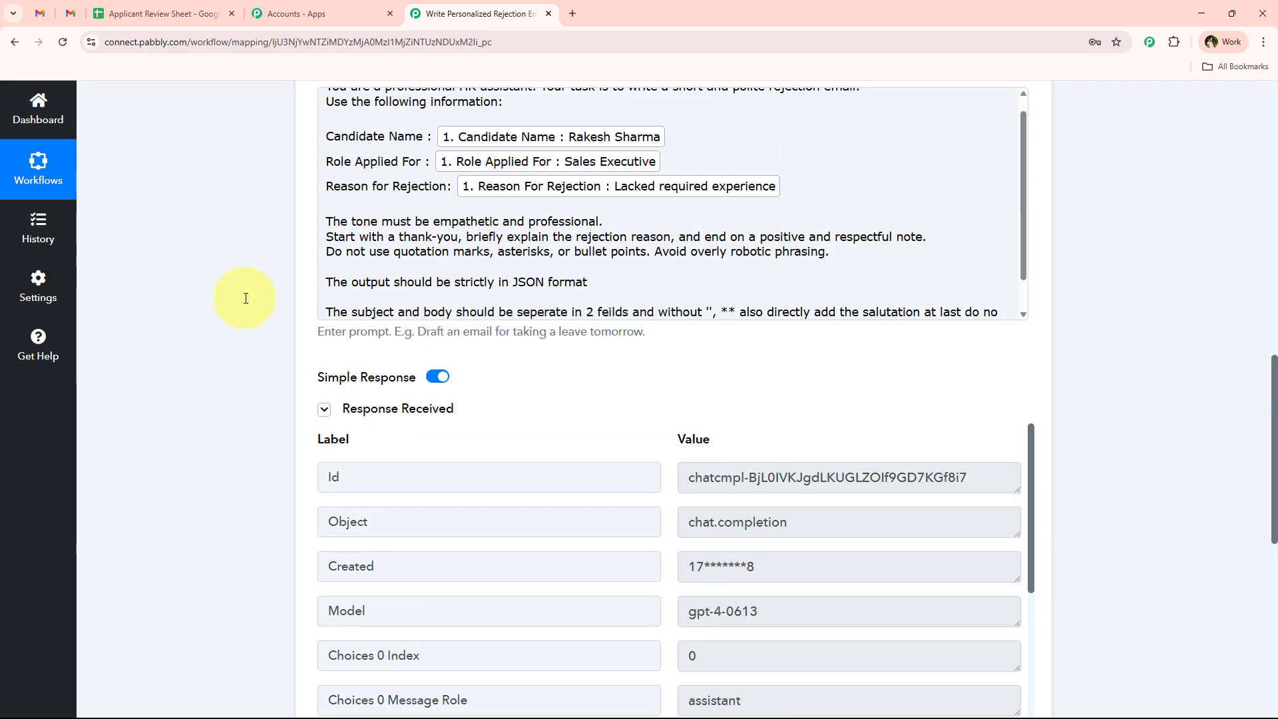
scroll(243, 270, "down", 8)
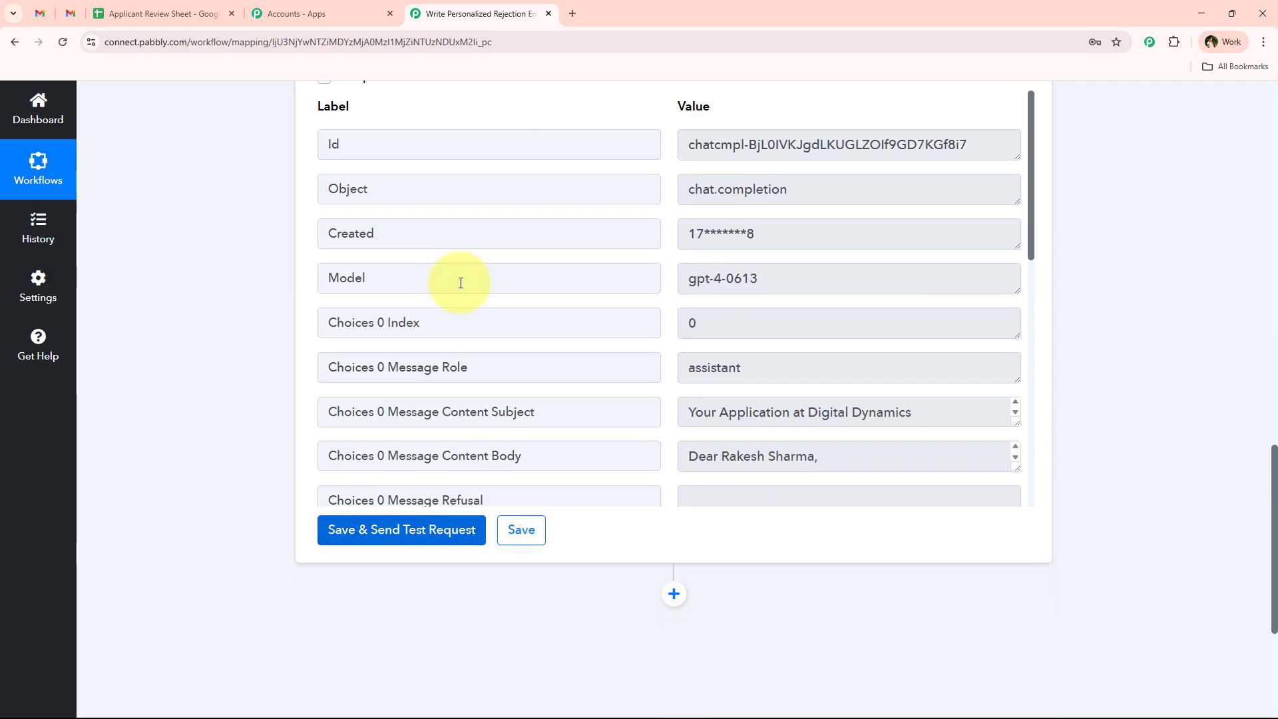
left_click_drag(442, 212, 451, 260)
left_click_drag(1016, 223, 682, 214)
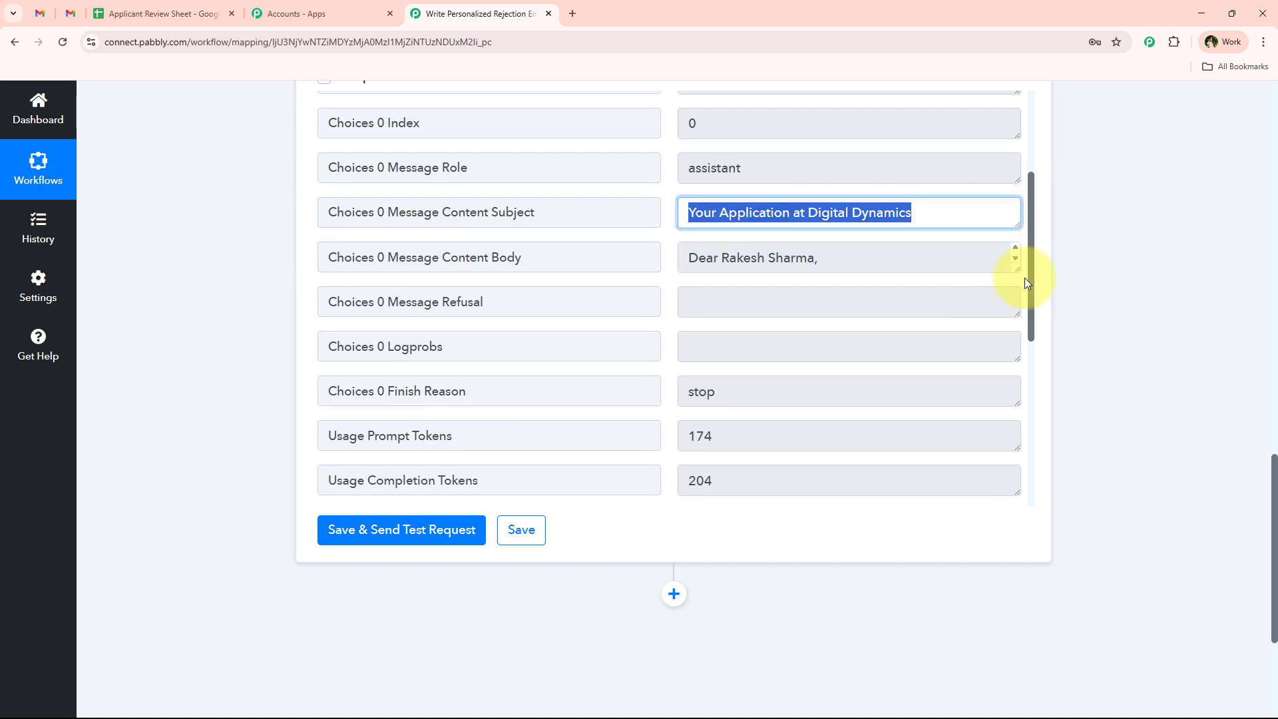
left_click_drag(1018, 267, 998, 519)
scroll(727, 322, "down", 5)
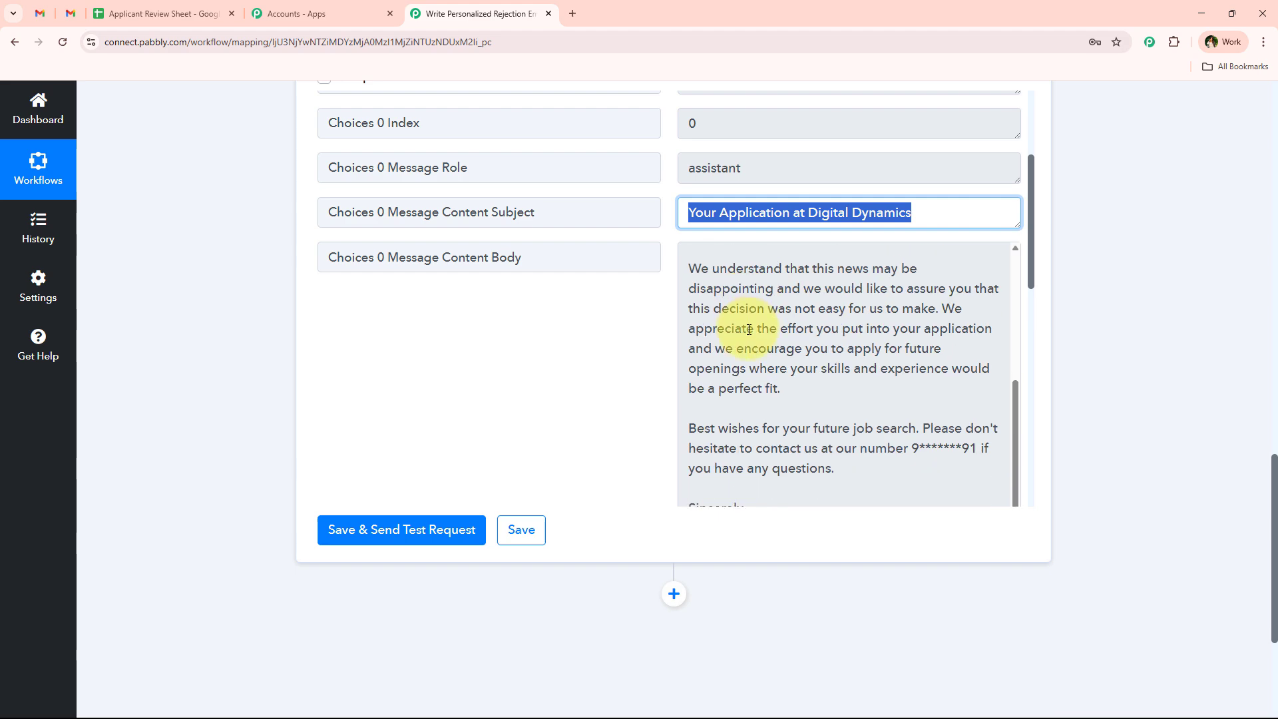
scroll(814, 397, "down", 3)
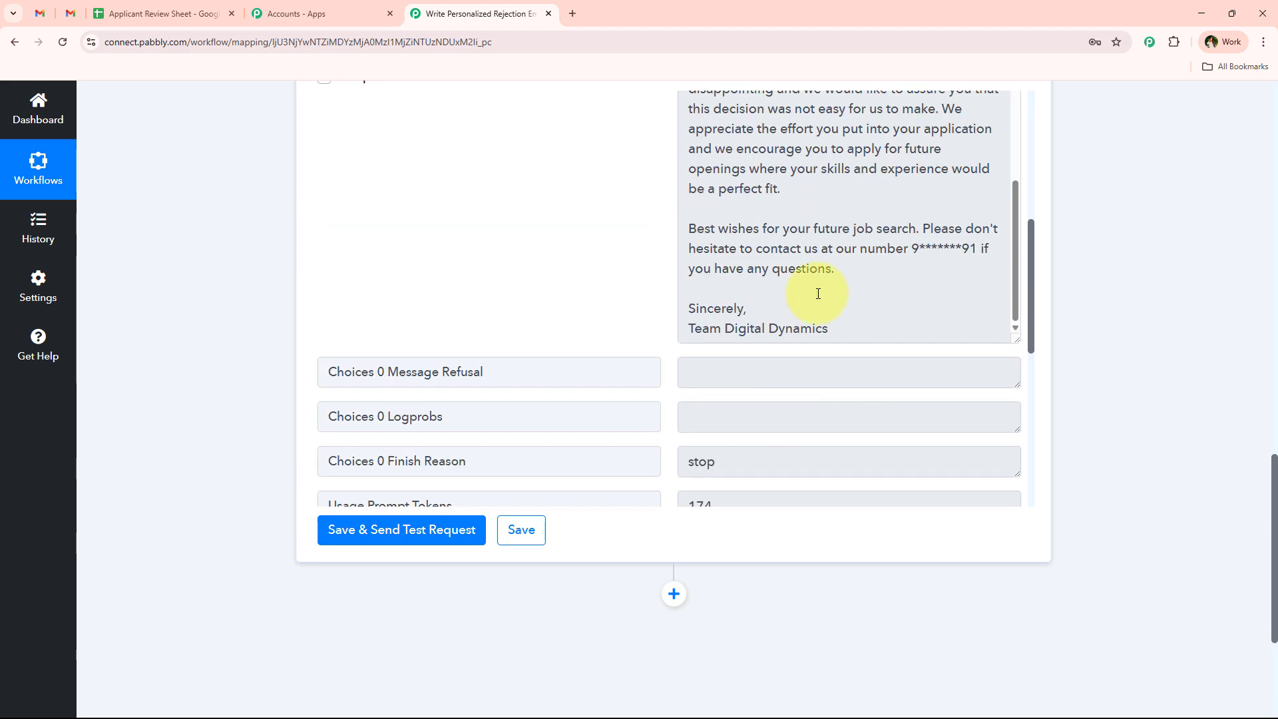
- Add a fourth step using Gmail's Send Email (V2) action and start connecting a Gmail account
left_click(674, 594)
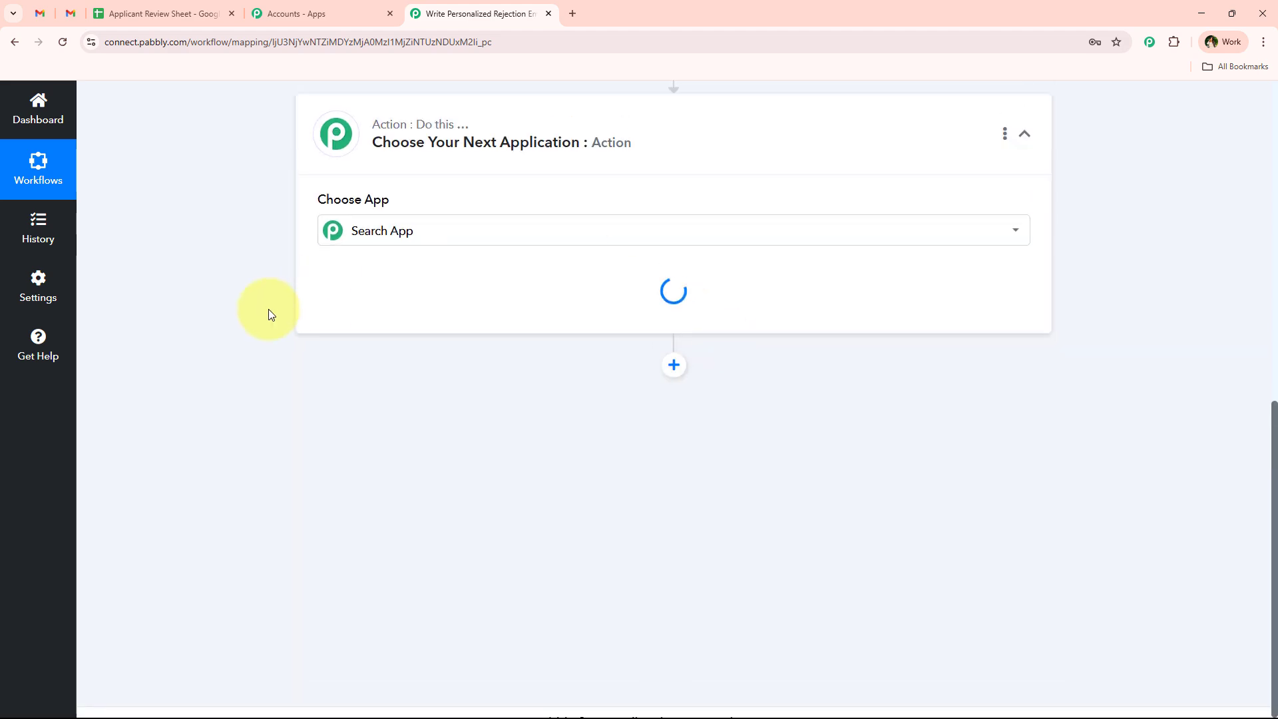
left_click(412, 365)
type("G")
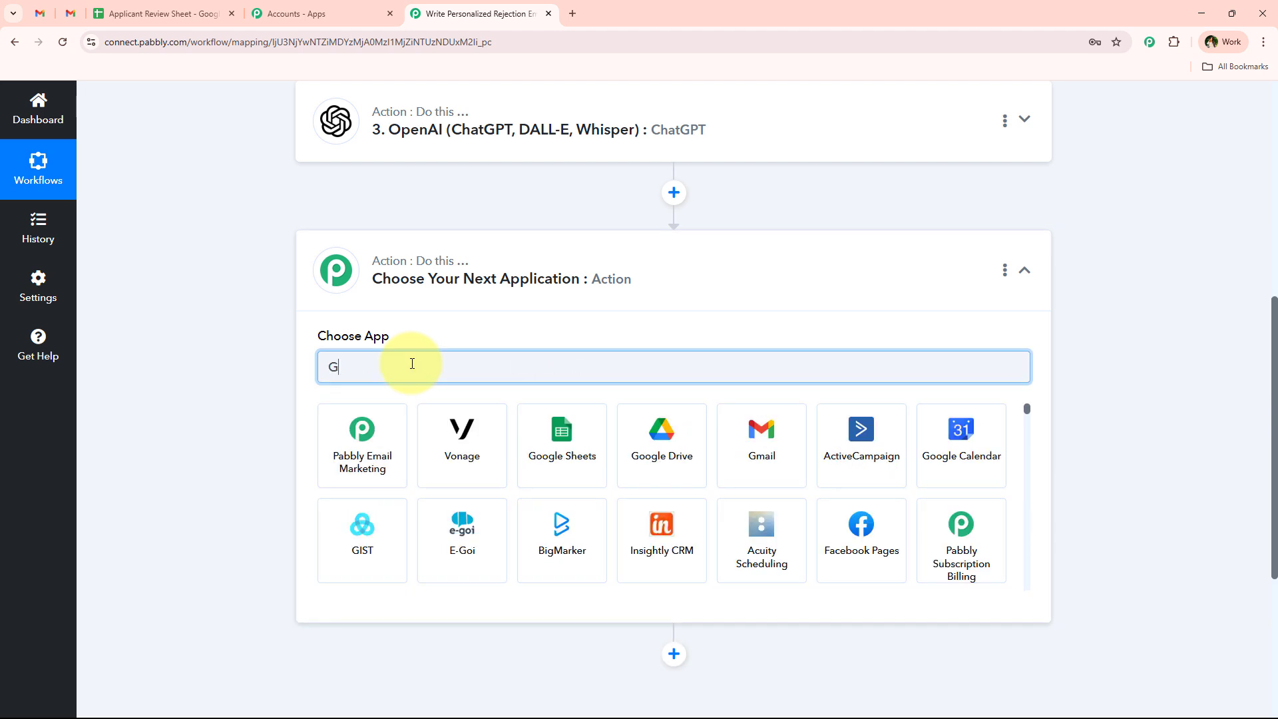
type("mai")
left_click(362, 451)
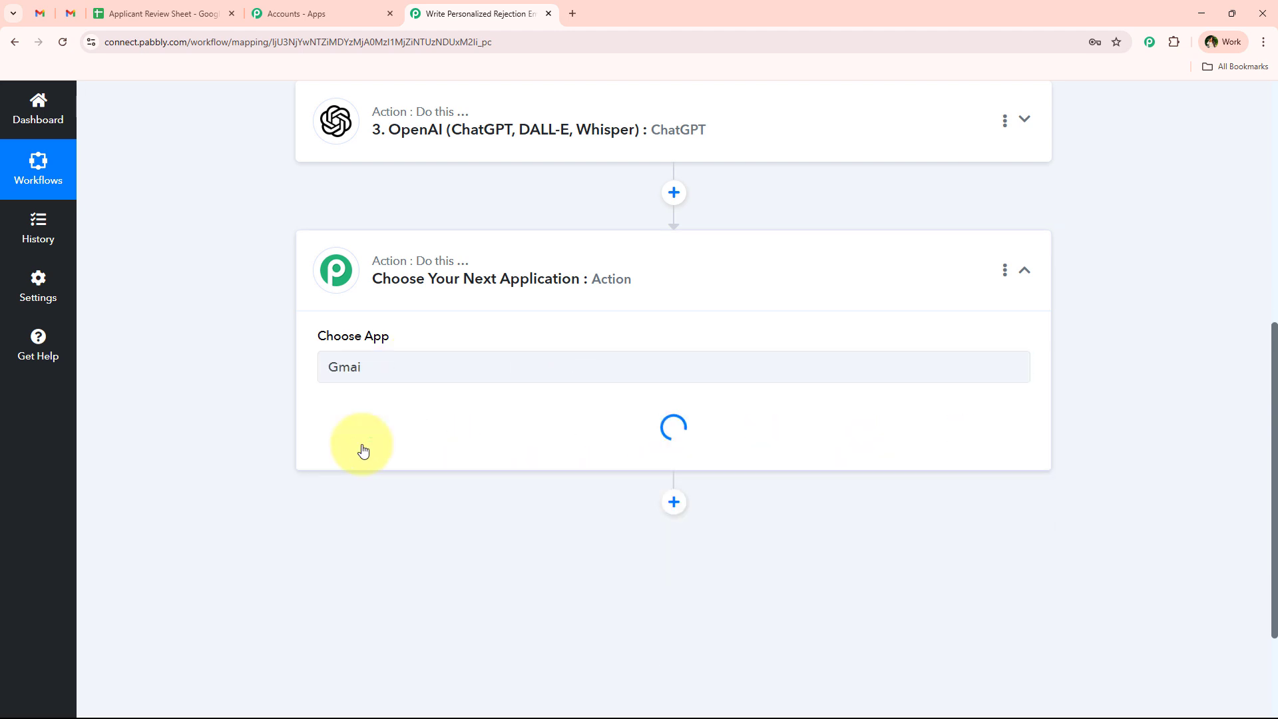
left_click(390, 434)
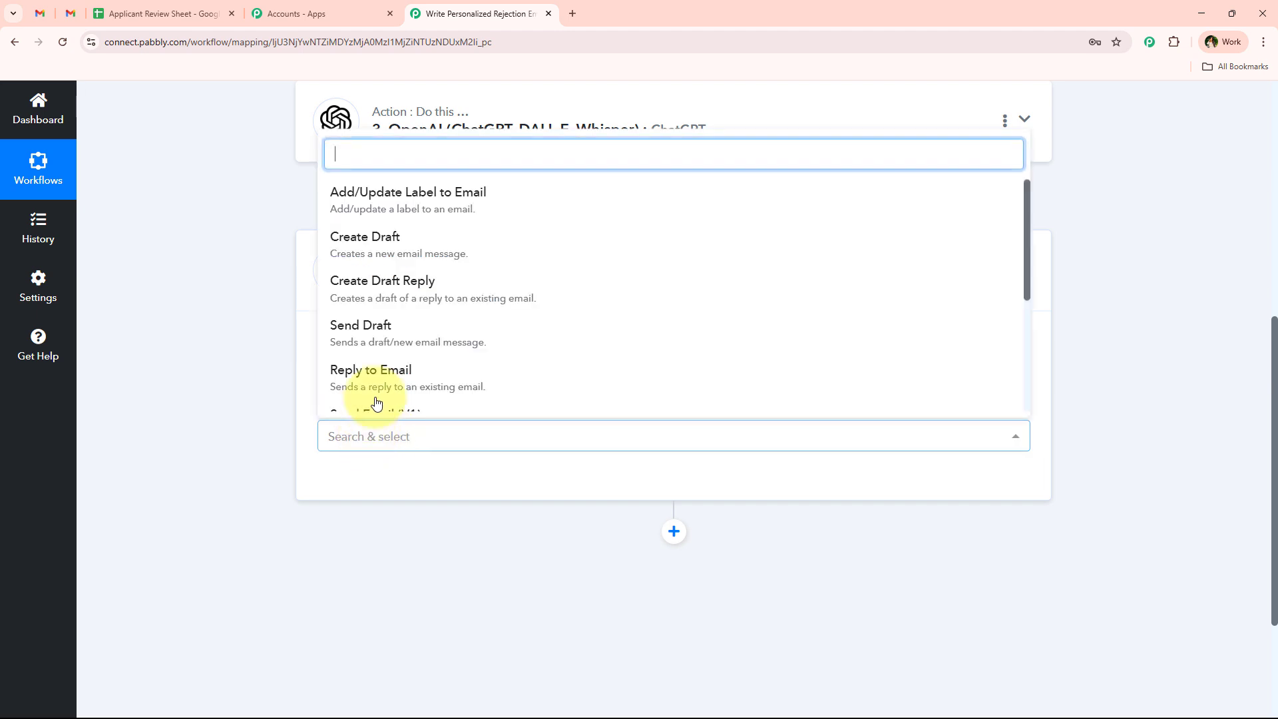
type("se")
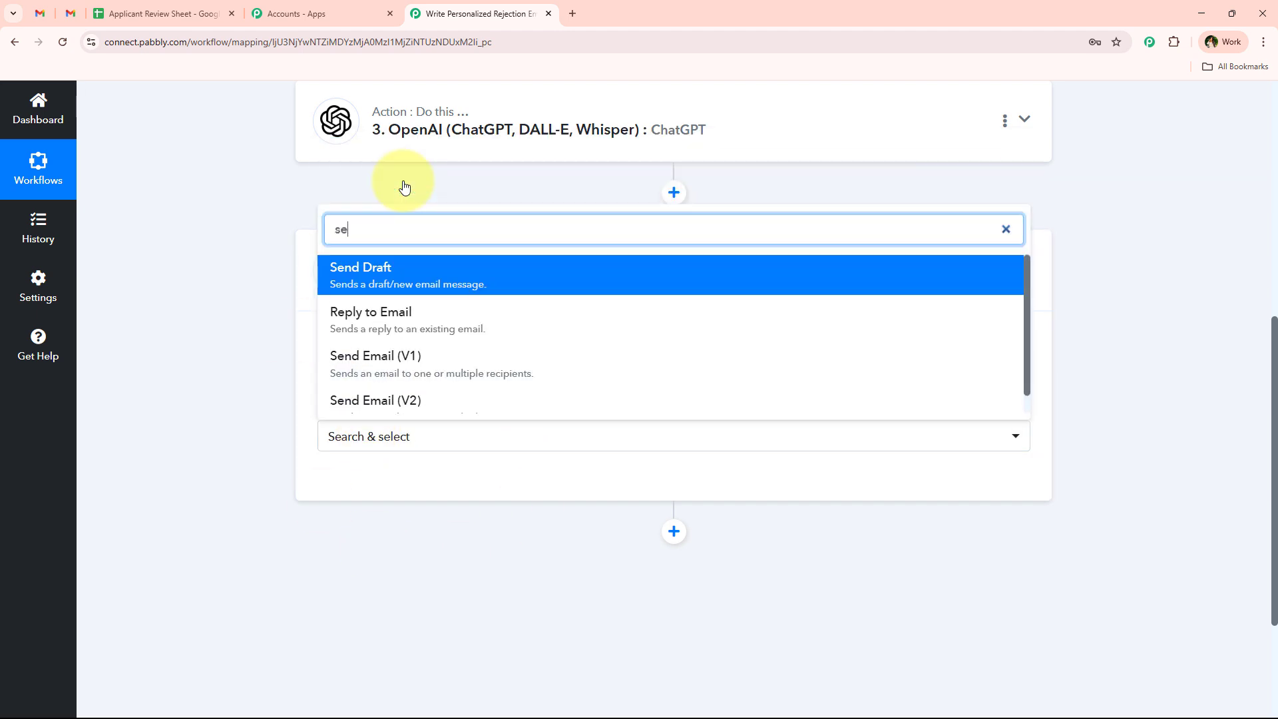
left_click(373, 400)
left_click(370, 482)
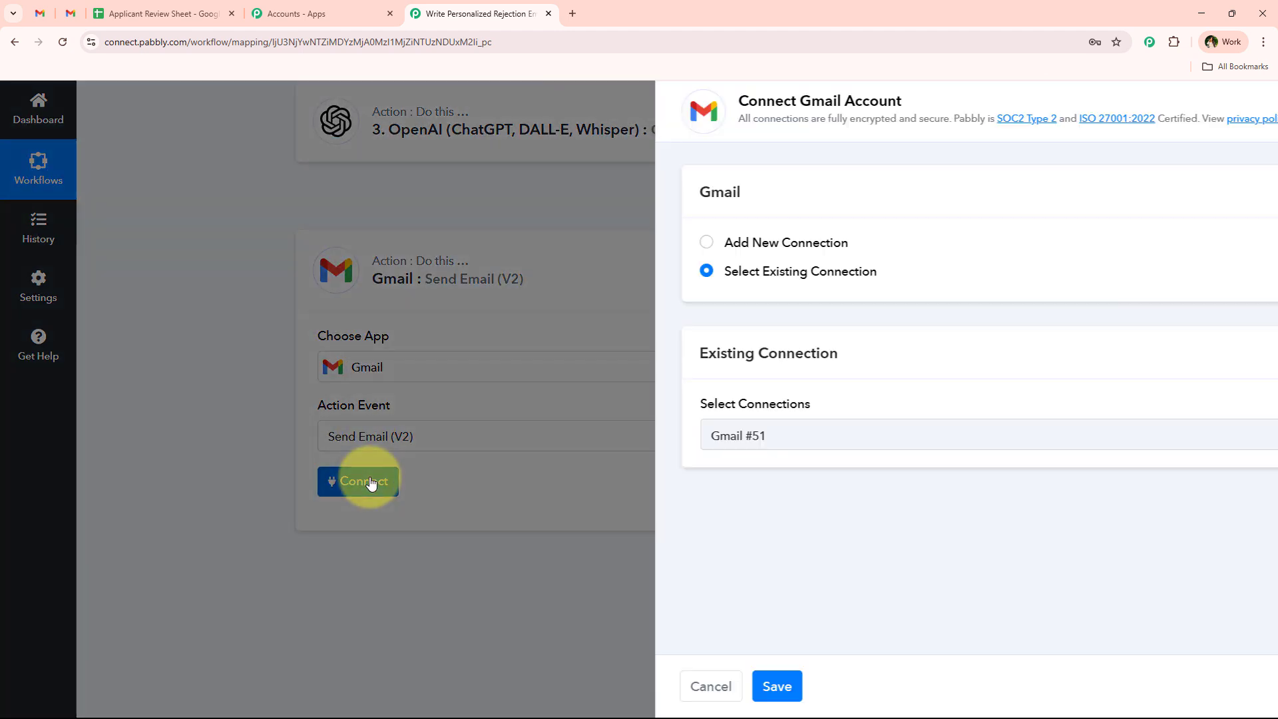
- Compare the new-connection and existing-connection options on the Gmail step, leaving existing selected
left_click(675, 245)
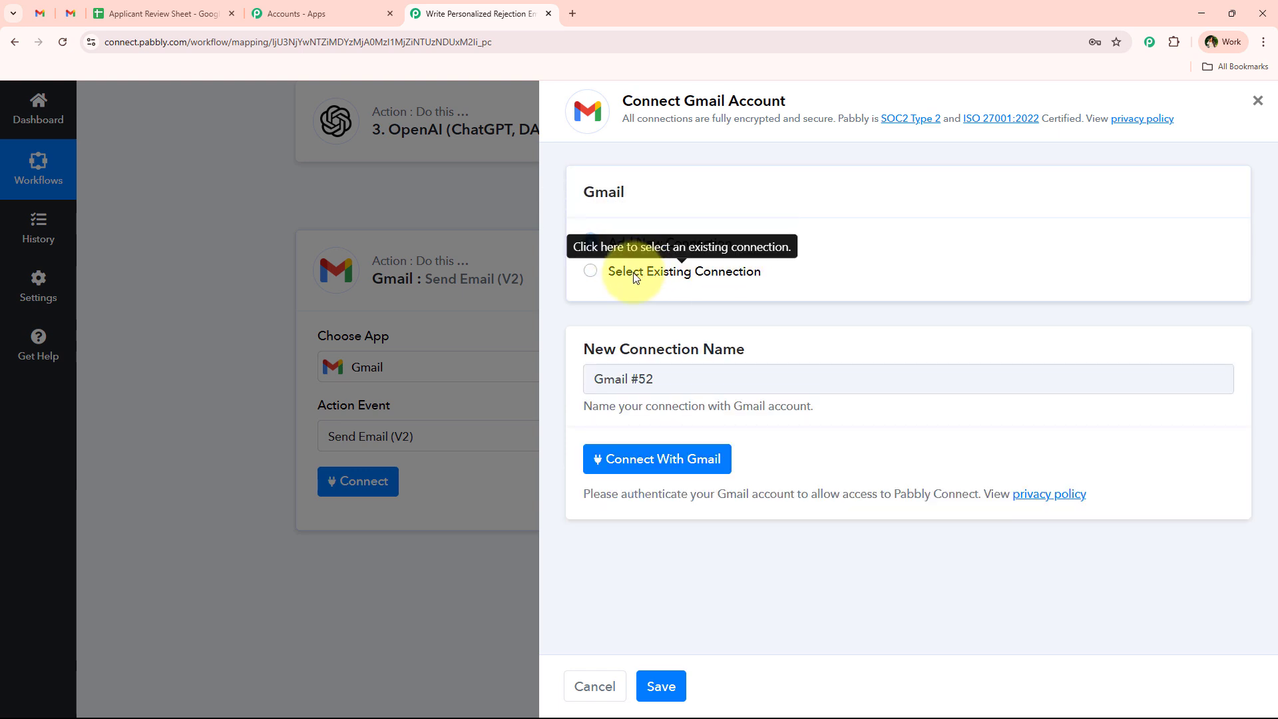
left_click(642, 272)
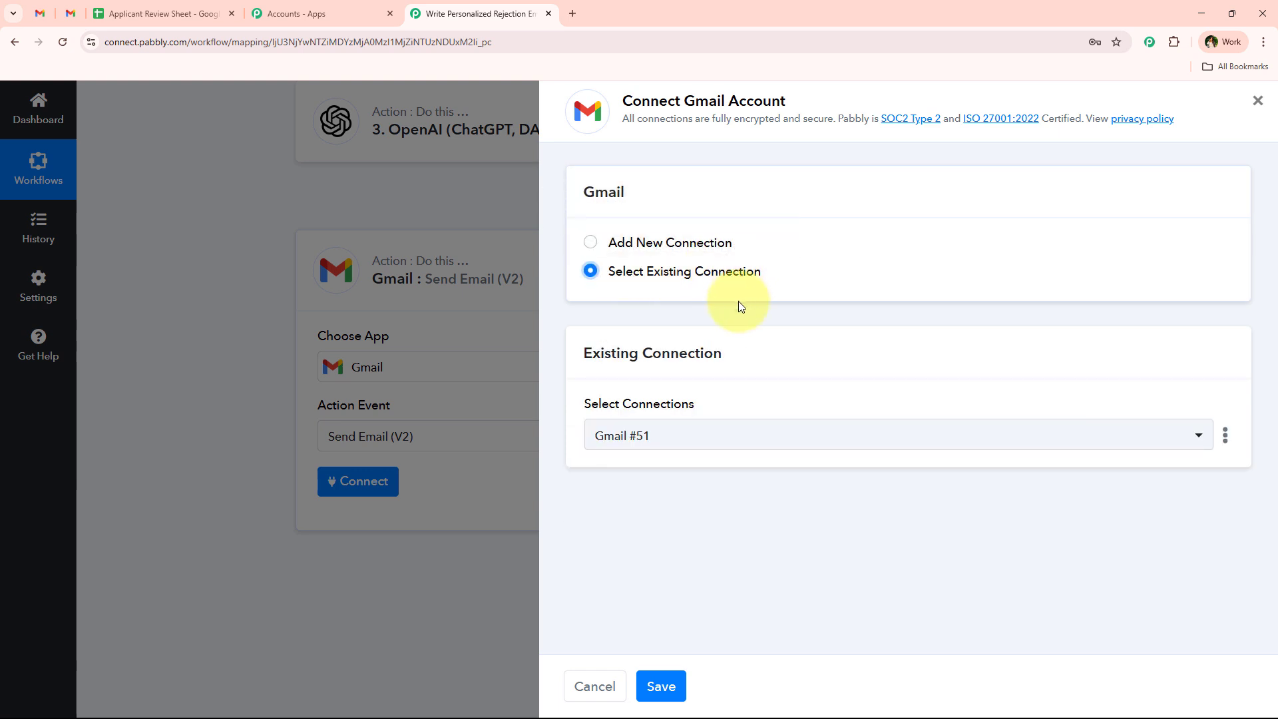
left_click_drag(685, 101, 786, 102)
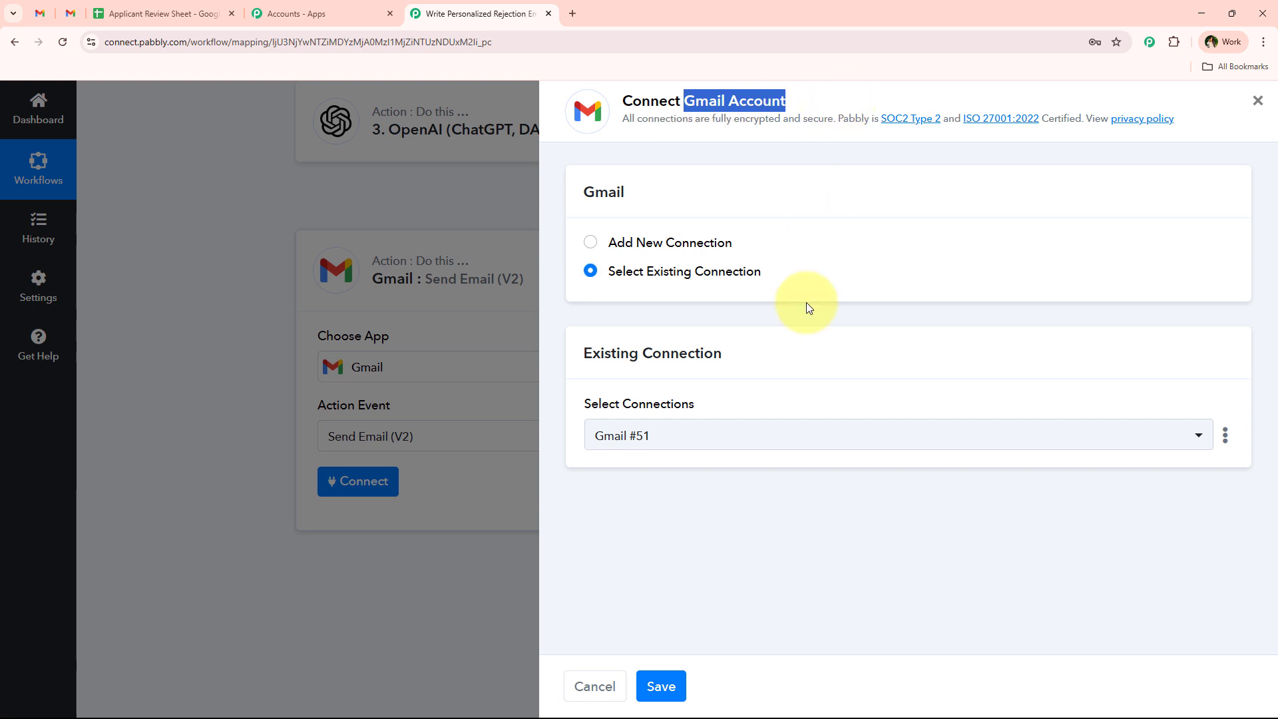
left_click(784, 313)
left_click_drag(783, 277, 616, 278)
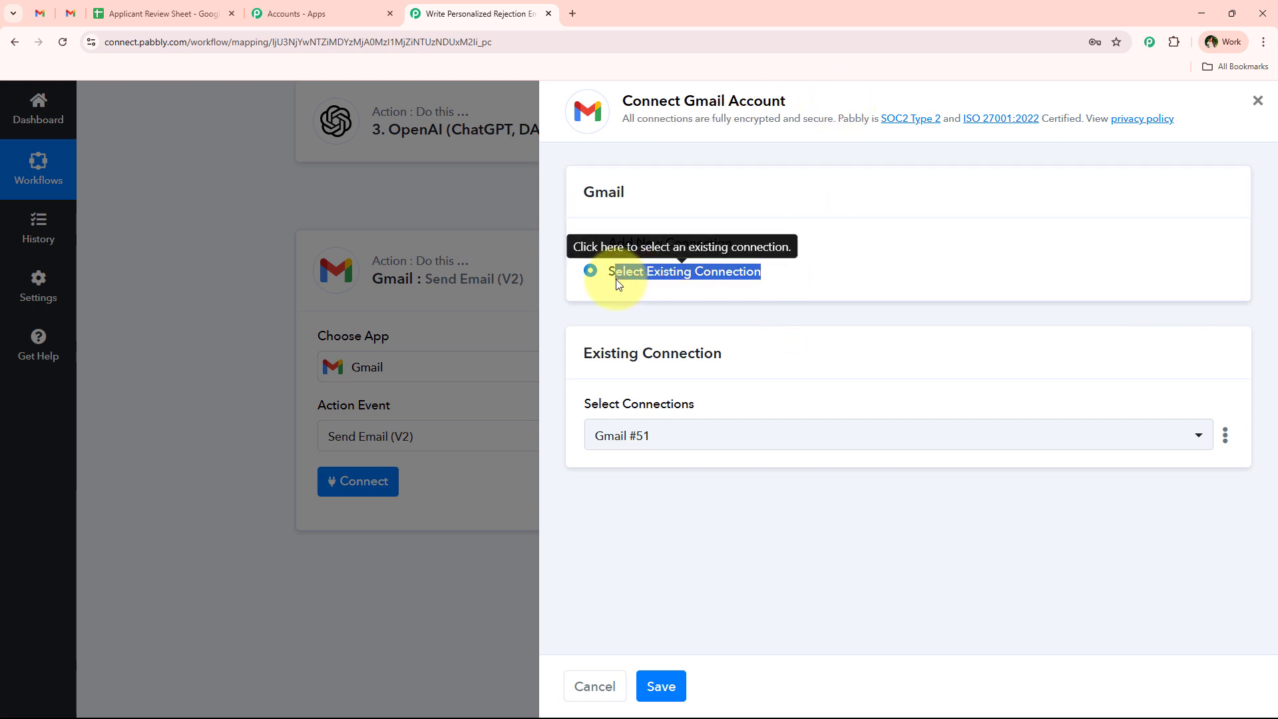
left_click(608, 278)
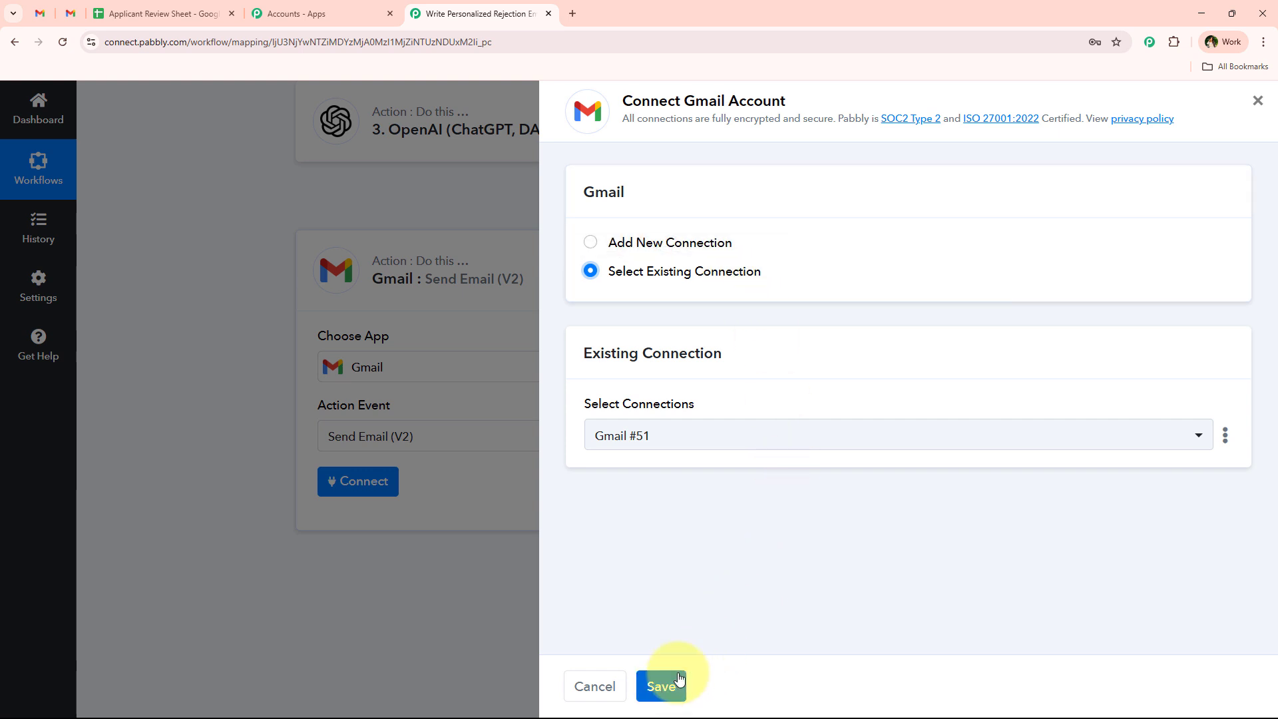
- Add a new Gmail connection by authorising the work Google account and allowing access
left_click(719, 243)
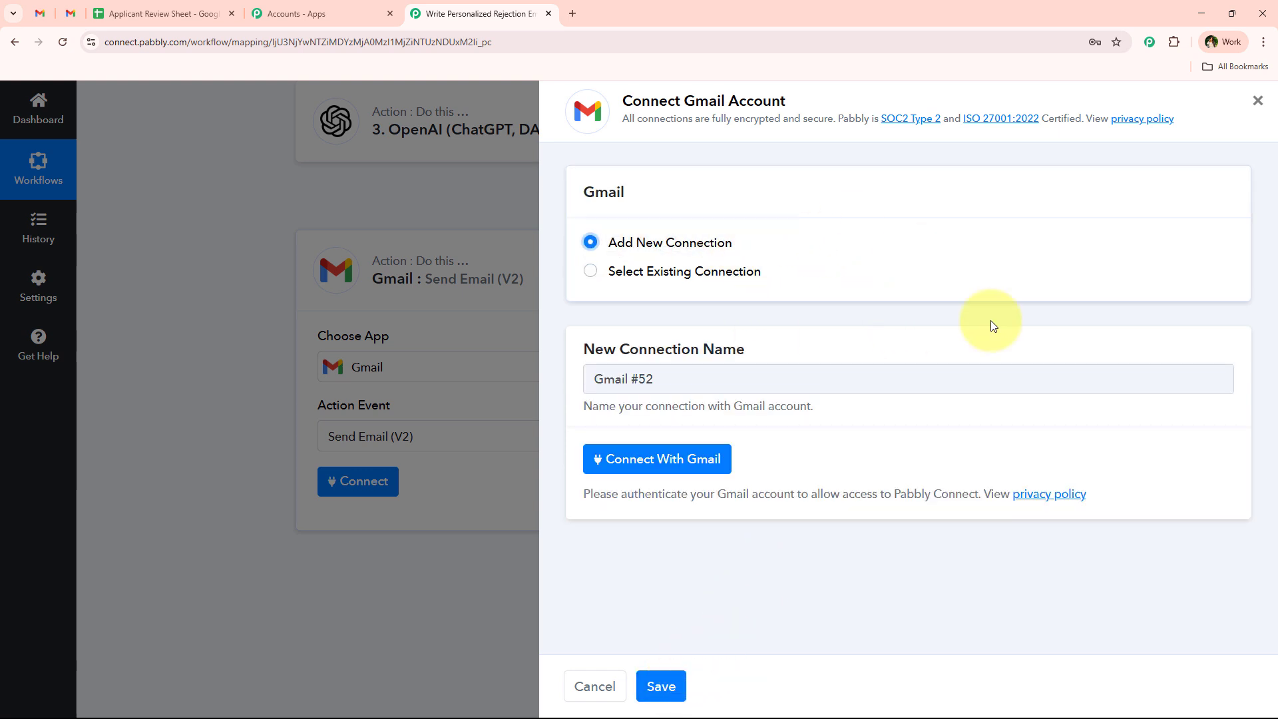
left_click(684, 470)
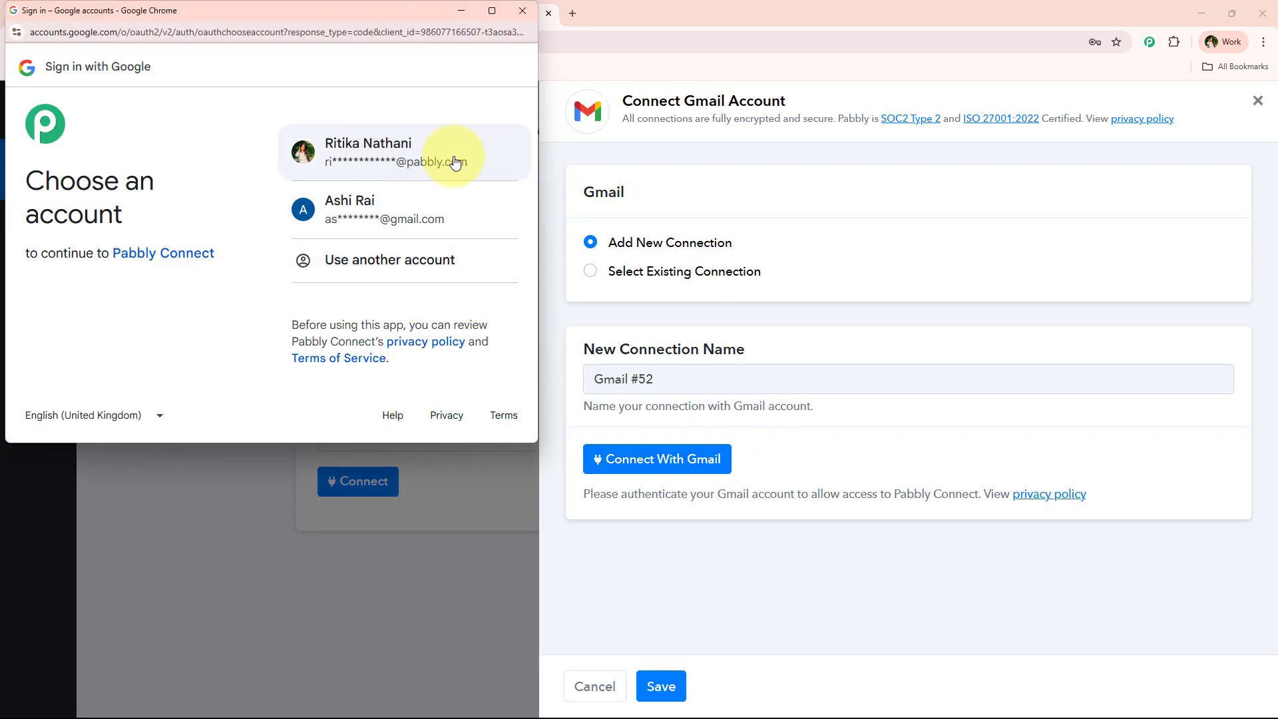
left_click(448, 160)
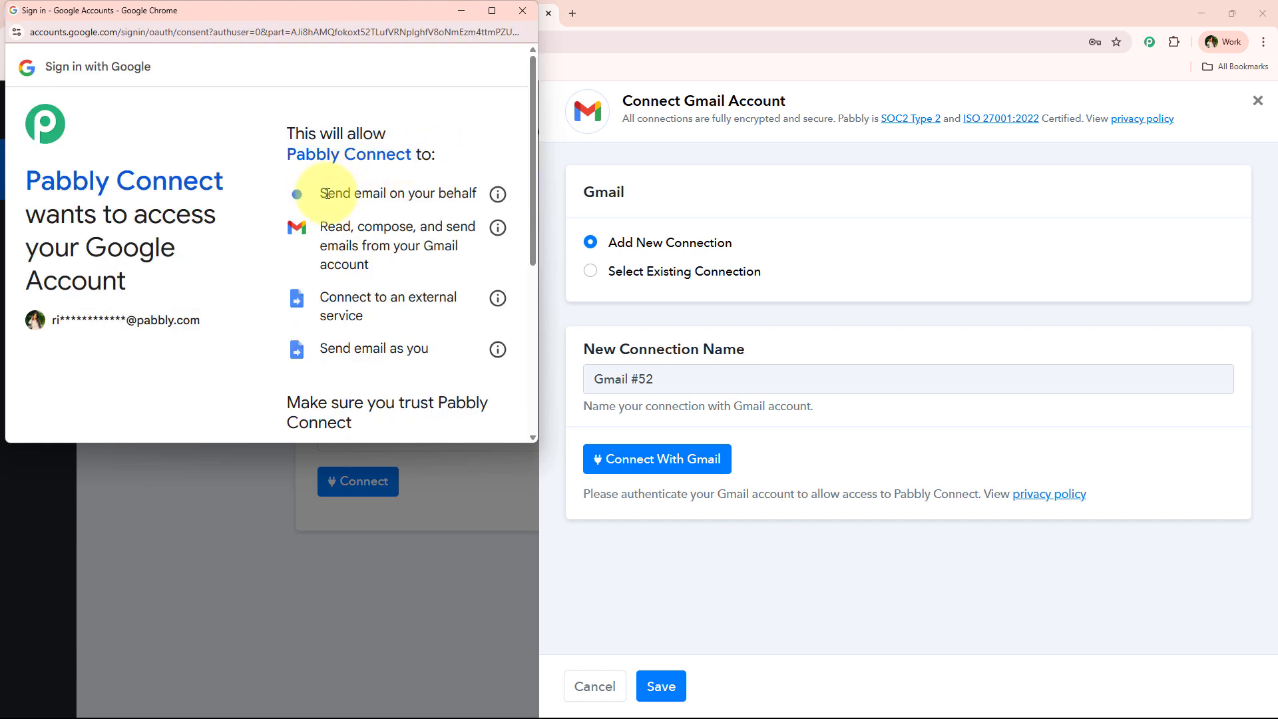
left_click_drag(327, 194, 436, 346)
left_click(437, 346)
scroll(436, 348, "down", 5)
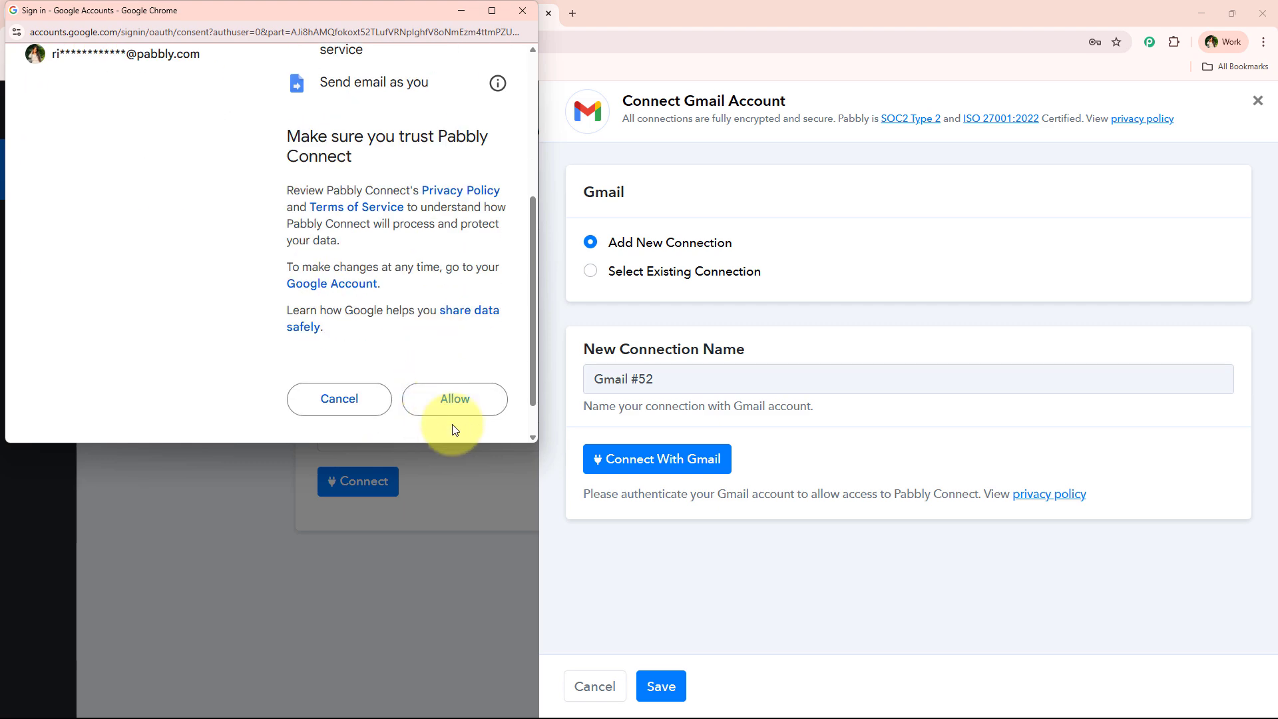
left_click(455, 398)
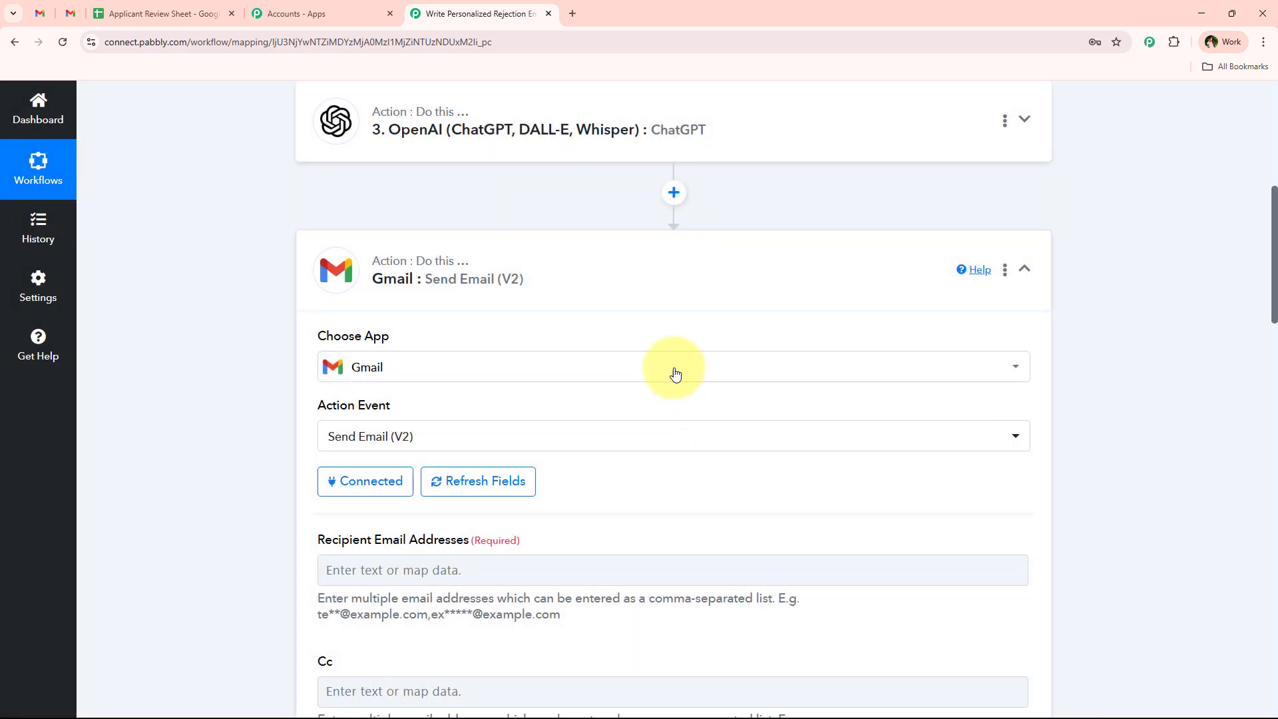
- Map the sheet row's Email field as the recipient address
scroll(253, 410, "down", 2)
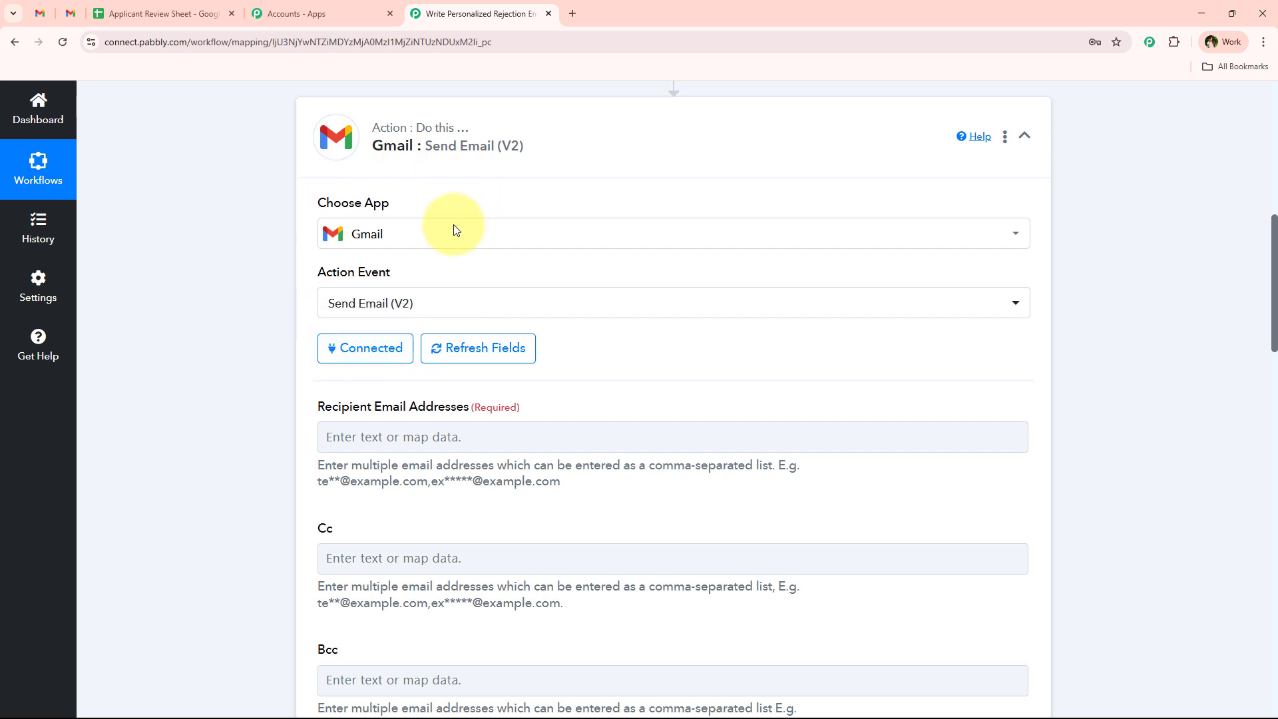
scroll(230, 354, "down", 3)
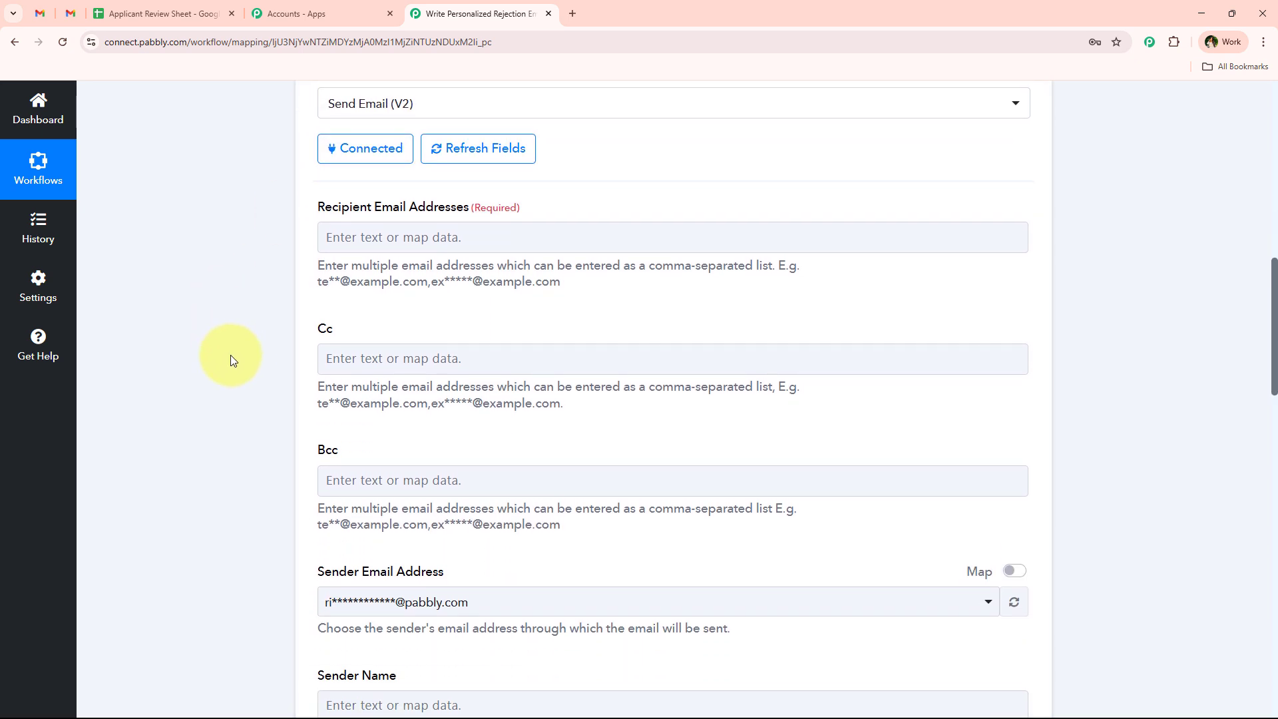
scroll(371, 348, "down", 1)
scroll(319, 271, "up", 2)
left_click(485, 296)
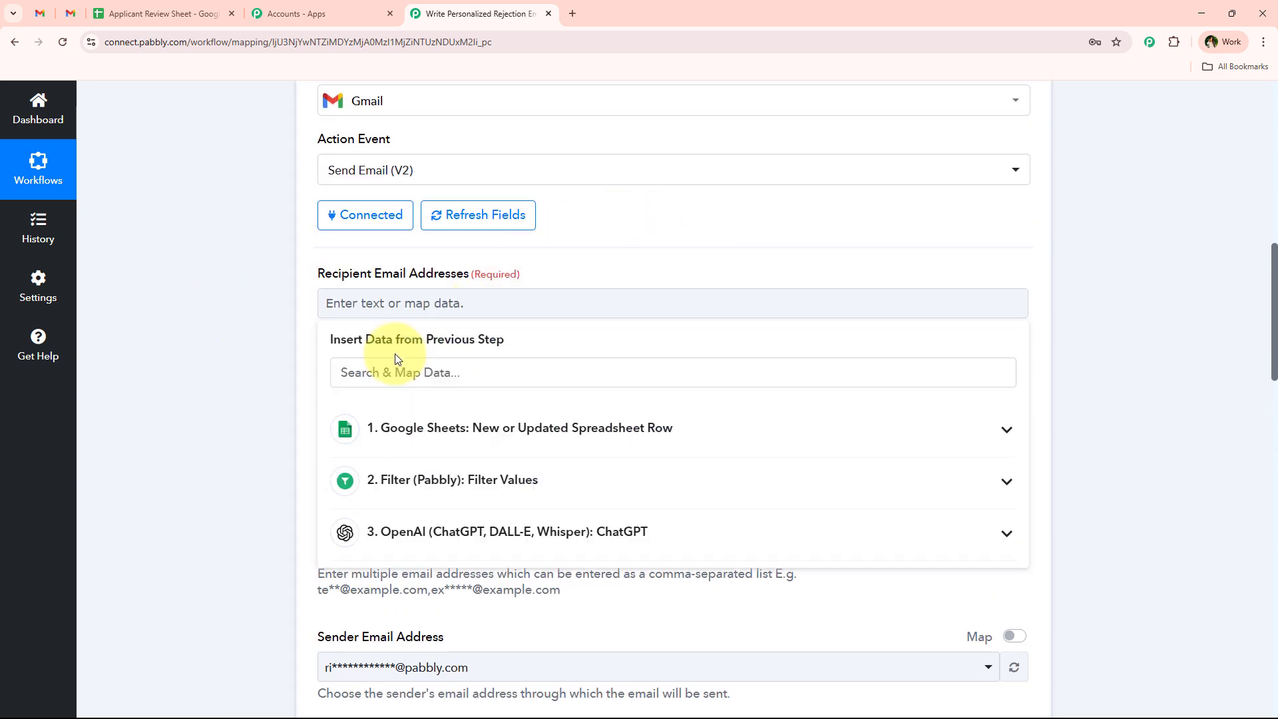
left_click(376, 381)
type("e")
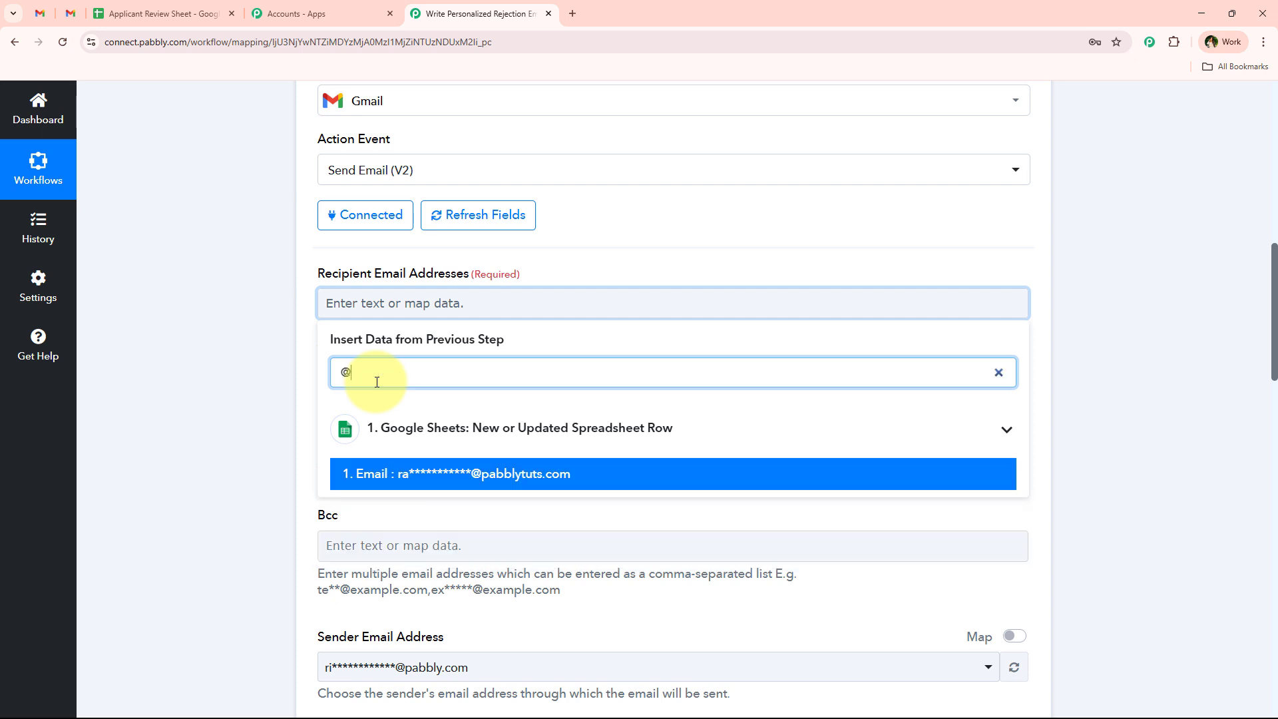
left_click(416, 469)
- Set the sender name to 'Digital Dynamics'
scroll(241, 373, "down", 2)
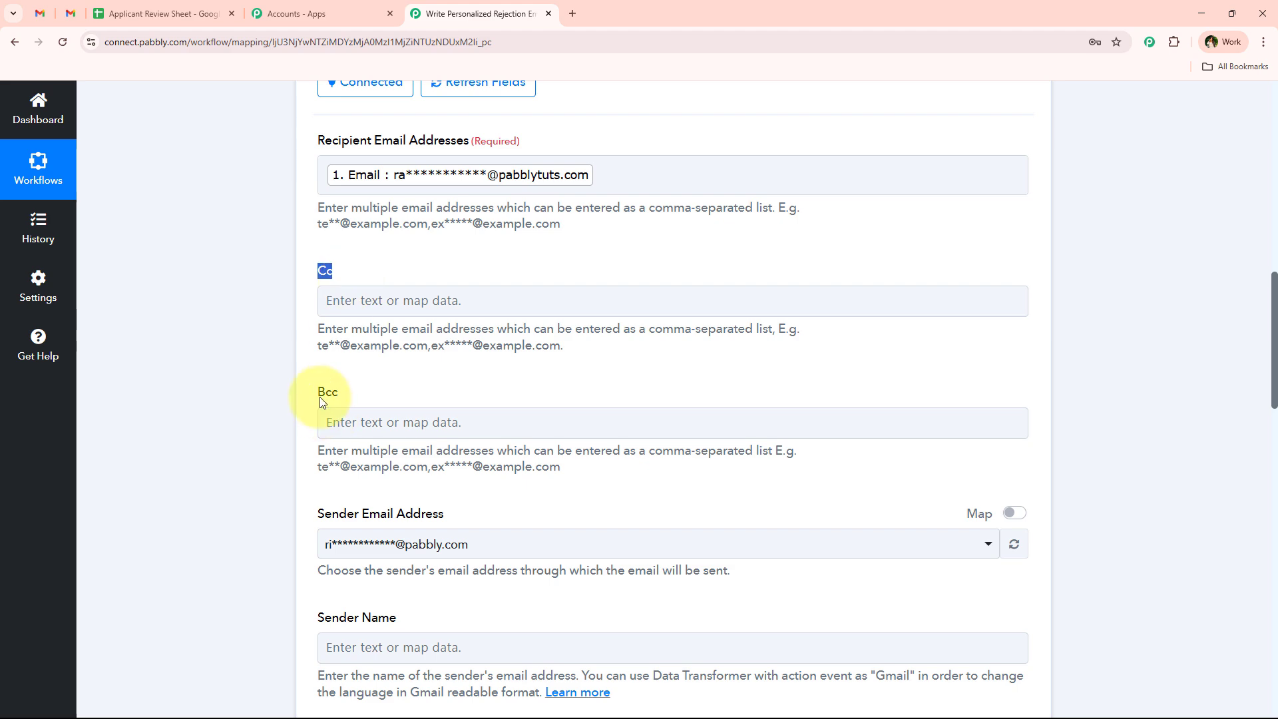
scroll(290, 373, "down", 3)
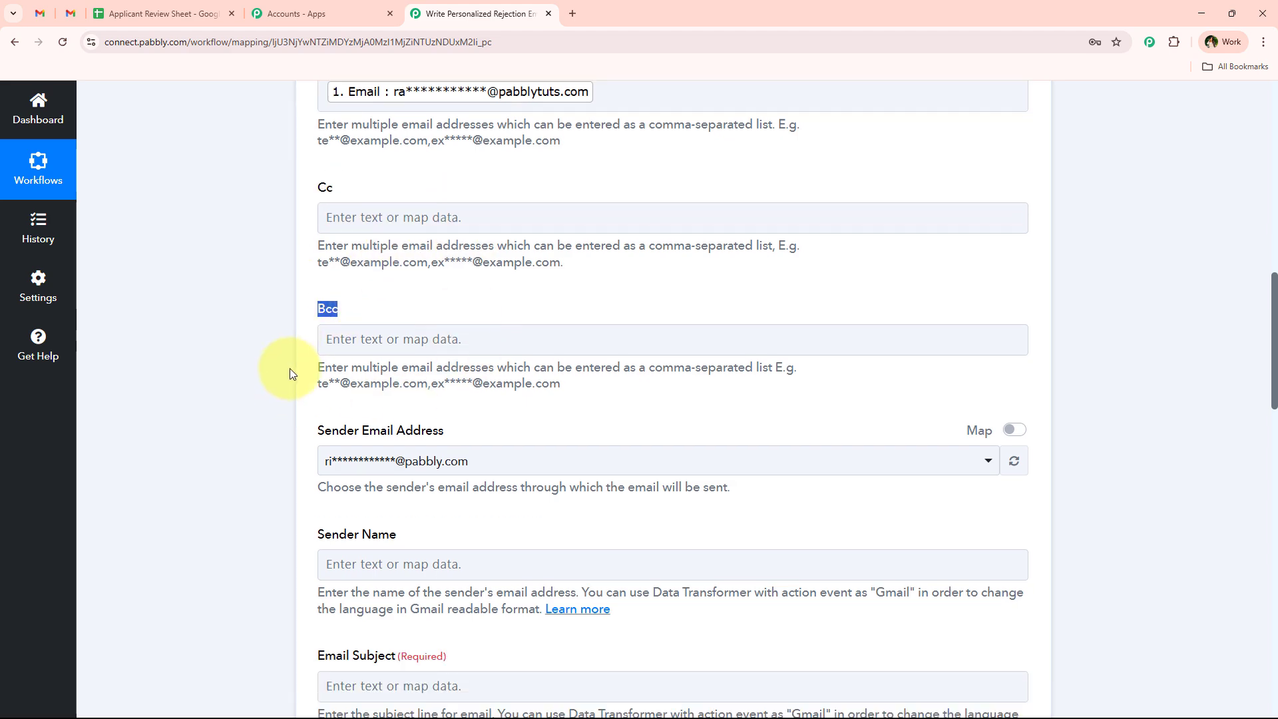
scroll(290, 373, "down", 1)
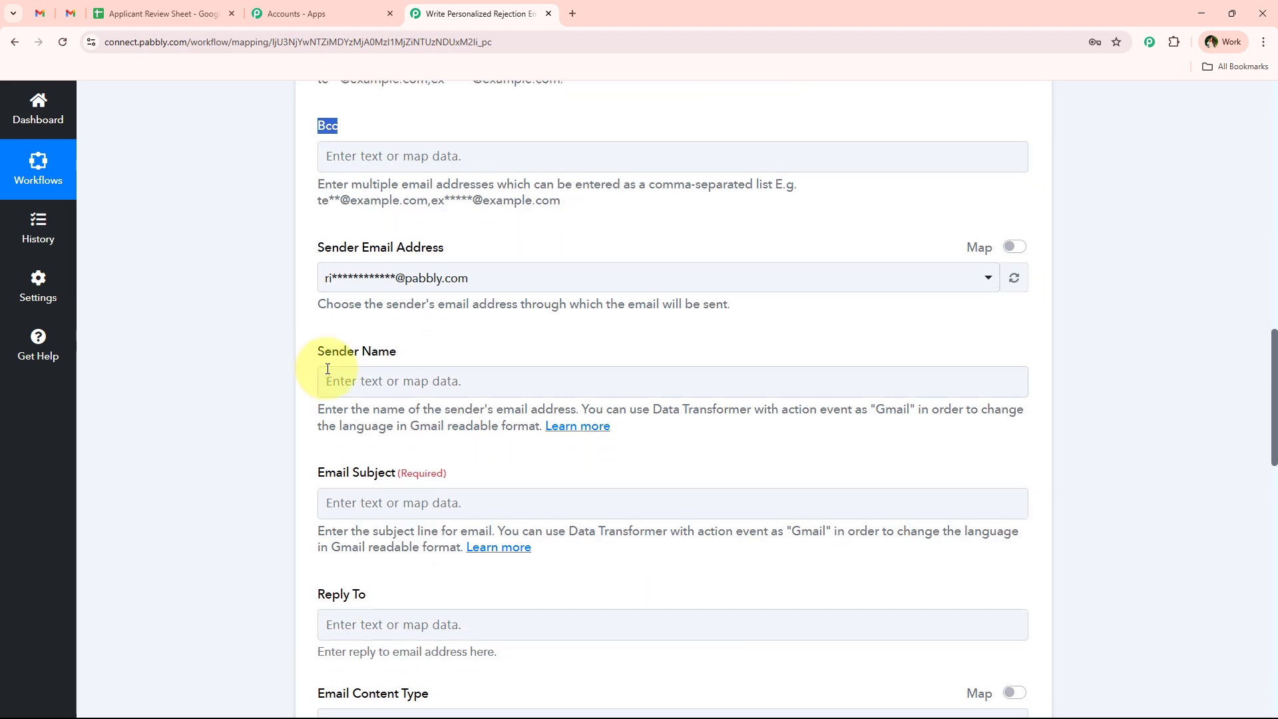
left_click(438, 287)
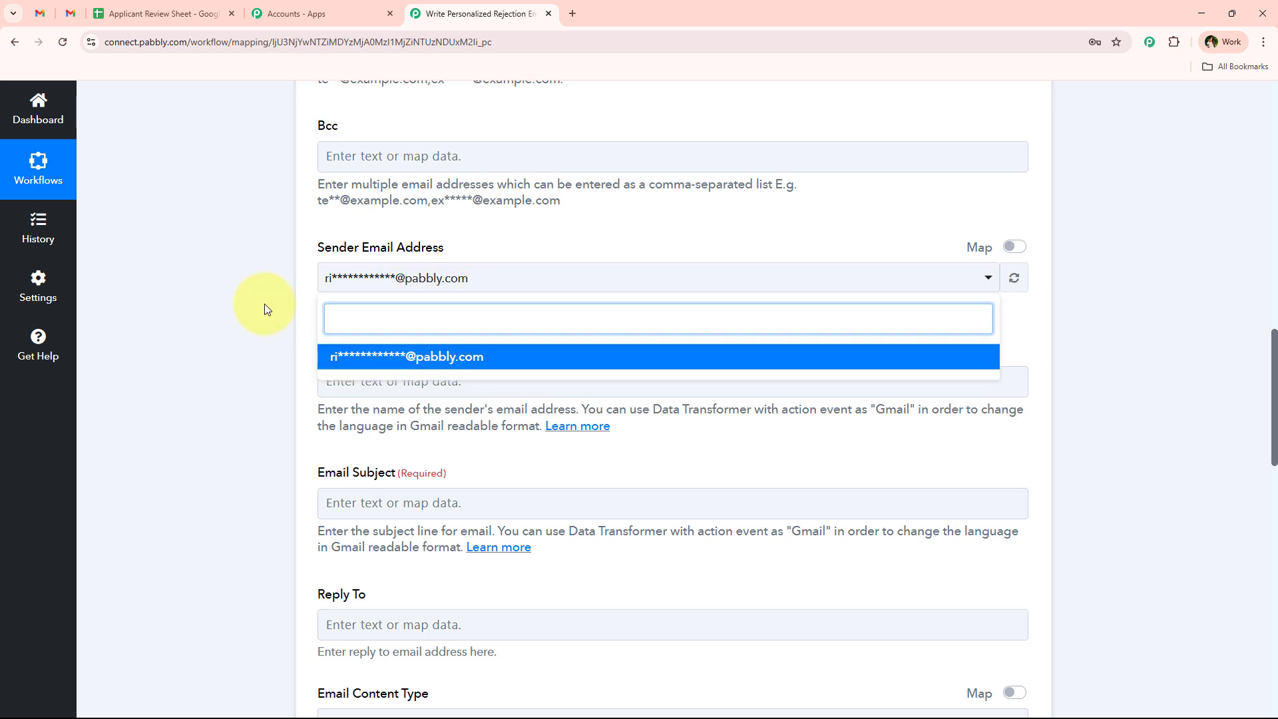
scroll(265, 388, "down", 3)
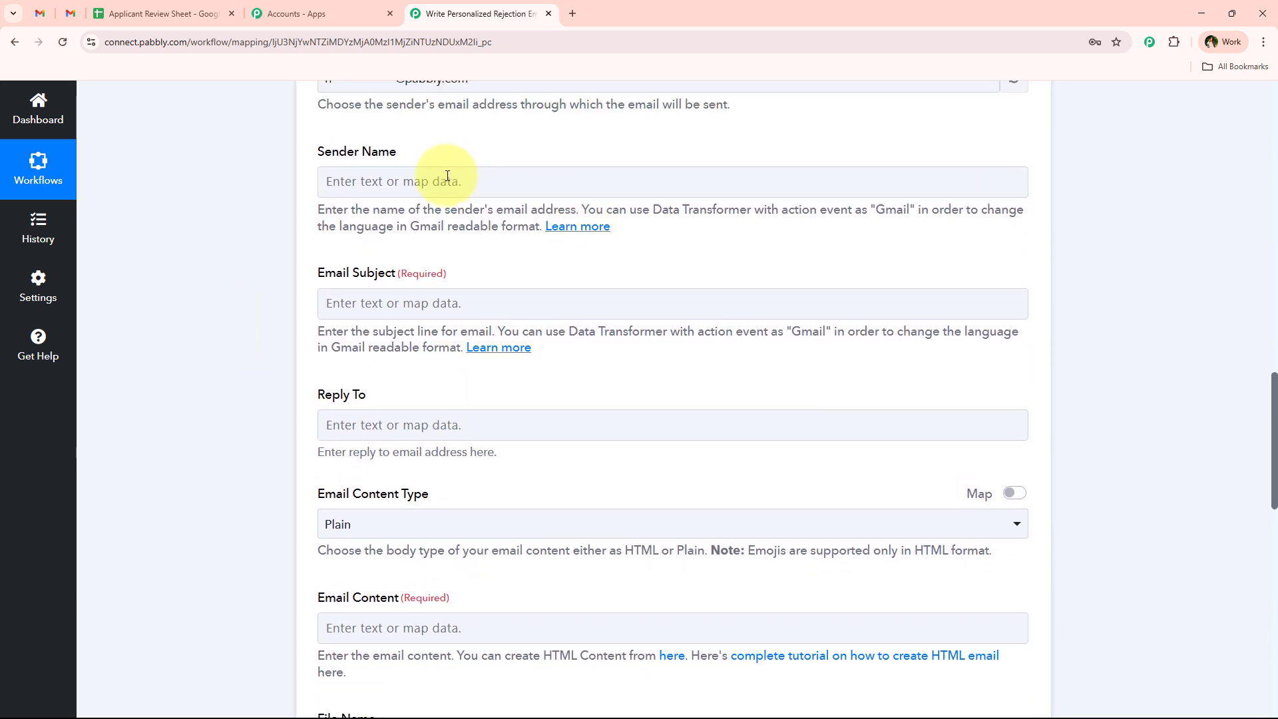
left_click(443, 184)
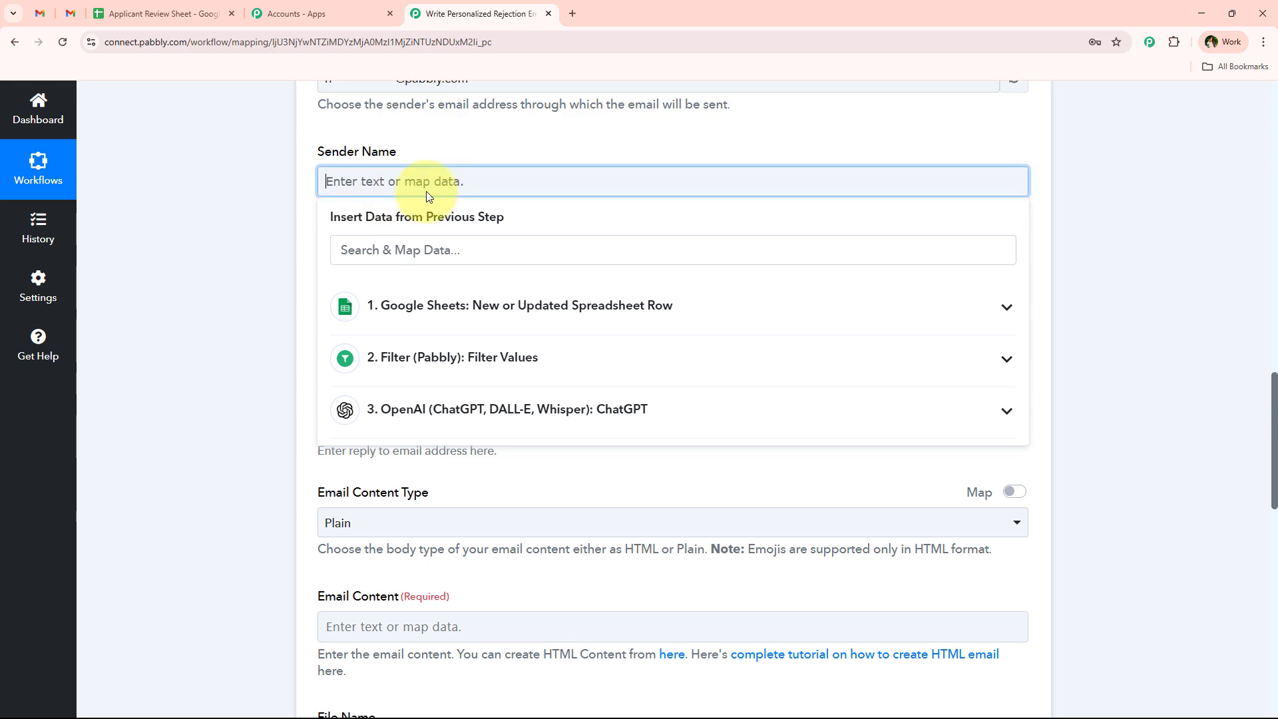
type("Digital Dynamics")
- Map ChatGPT's generated subject from step 3 as the email subject
left_click(237, 314)
scroll(313, 128, "down", 3)
left_click(467, 171)
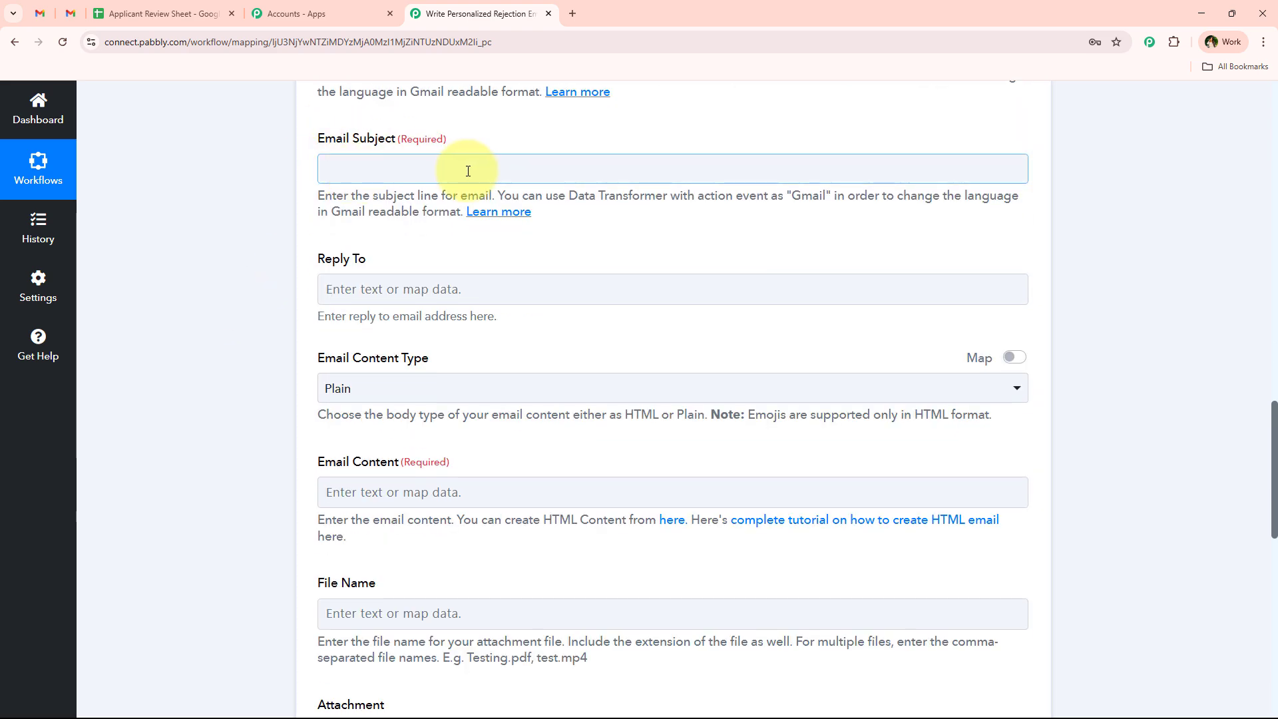
left_click(457, 396)
left_click(477, 639)
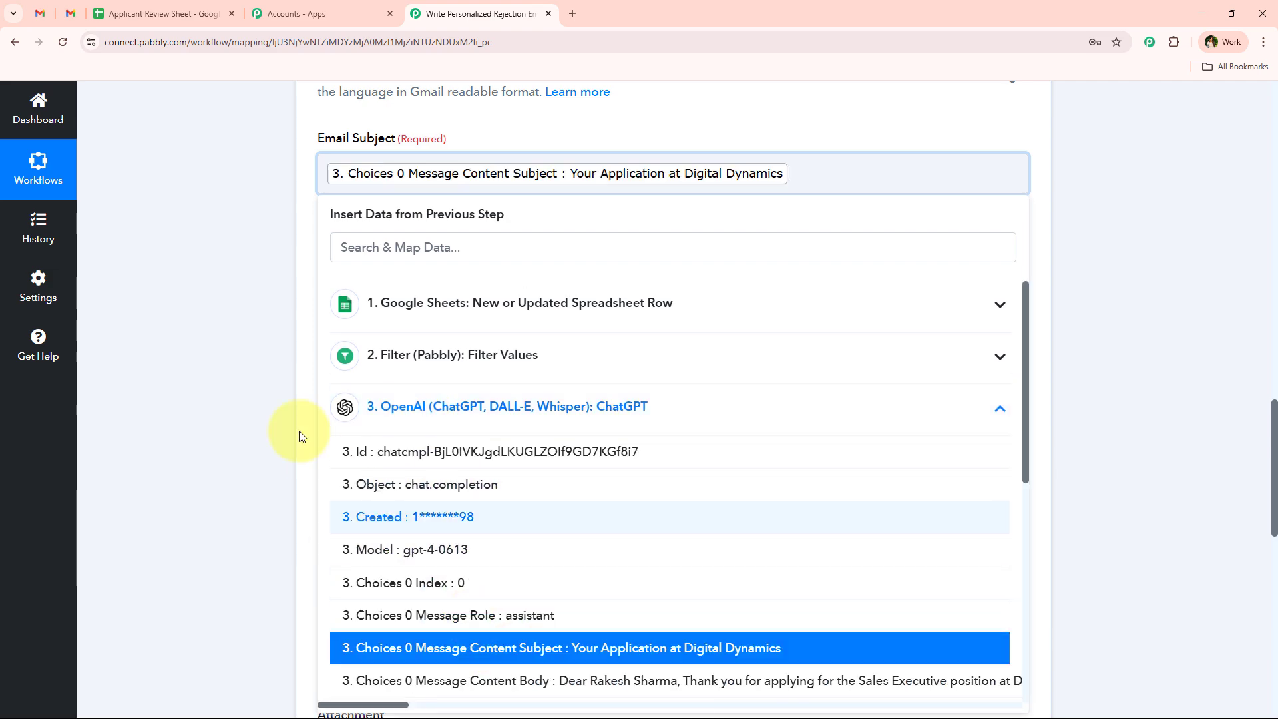
left_click(245, 300)
- Keep the email content type set to Plain
scroll(297, 228, "down", 1)
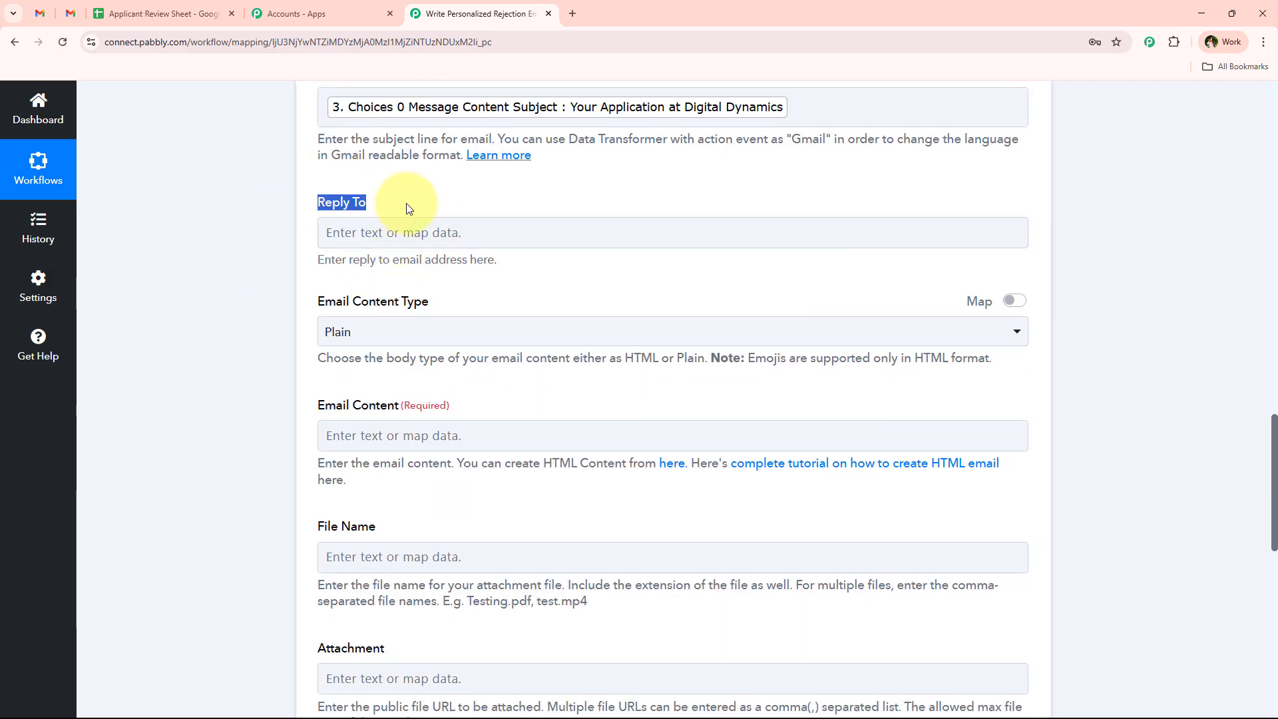
left_click(407, 204)
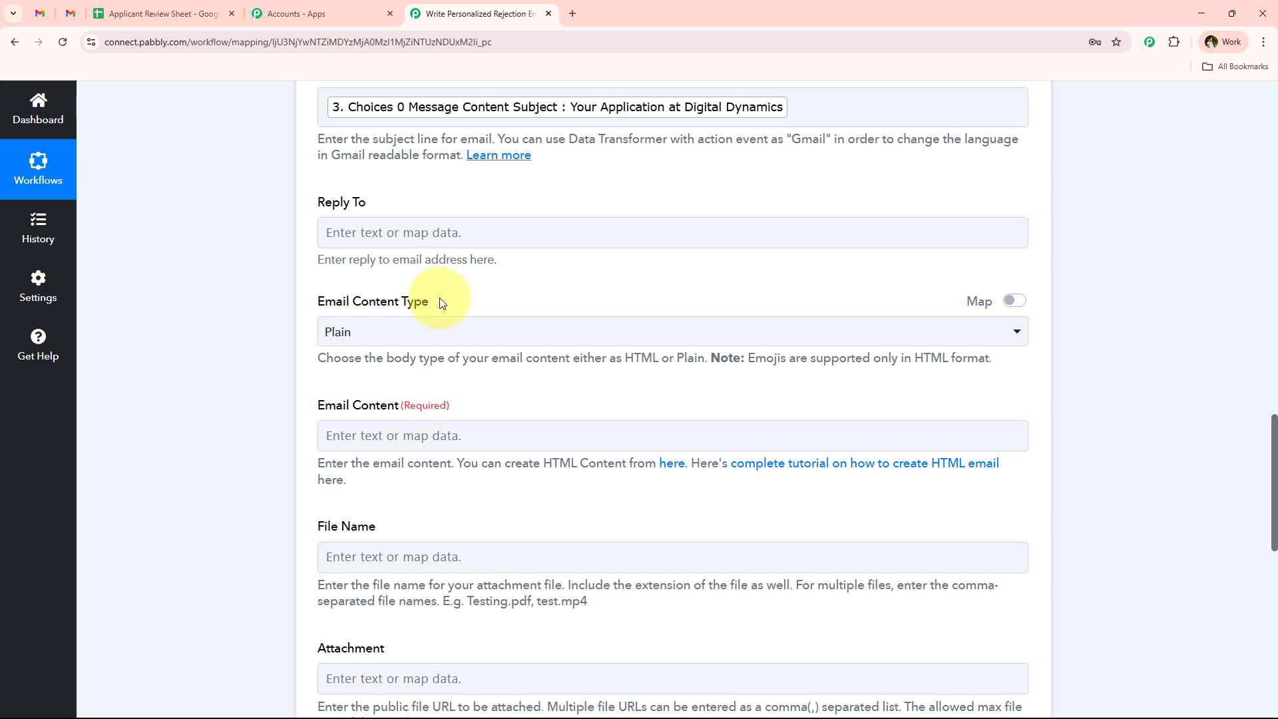
scroll(421, 200, "down", 1)
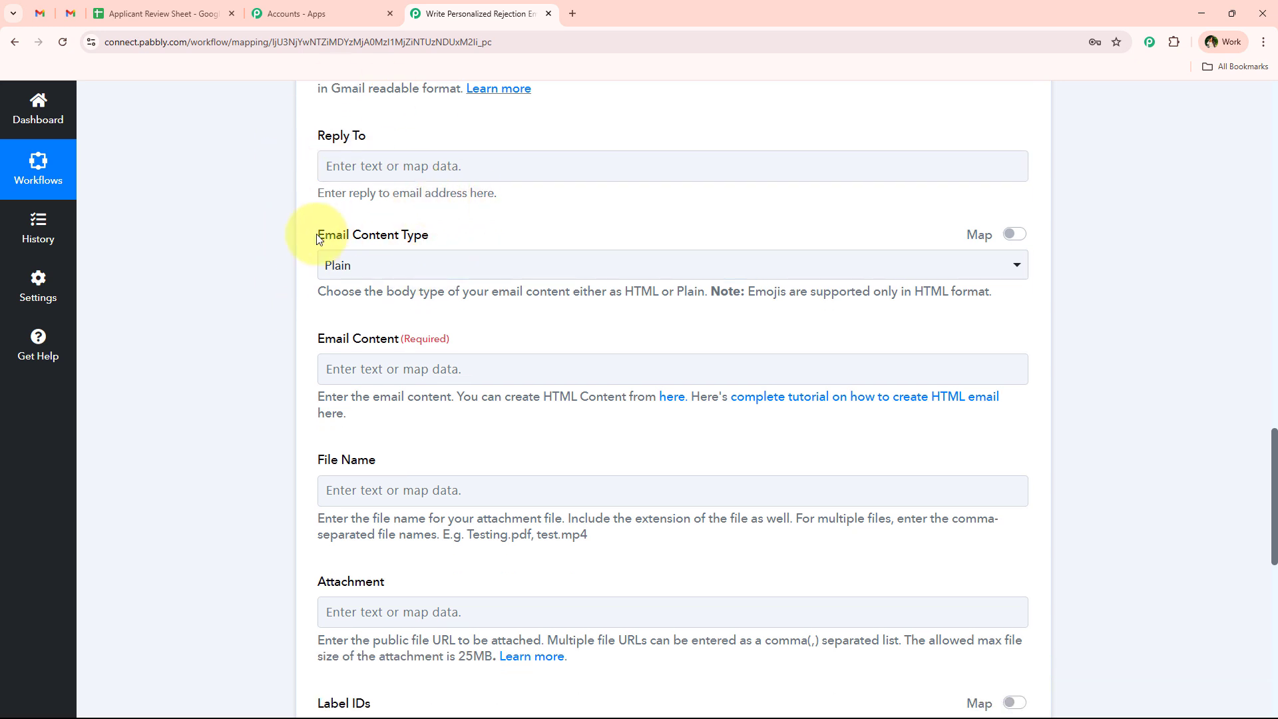
left_click_drag(318, 238, 444, 237)
left_click(478, 269)
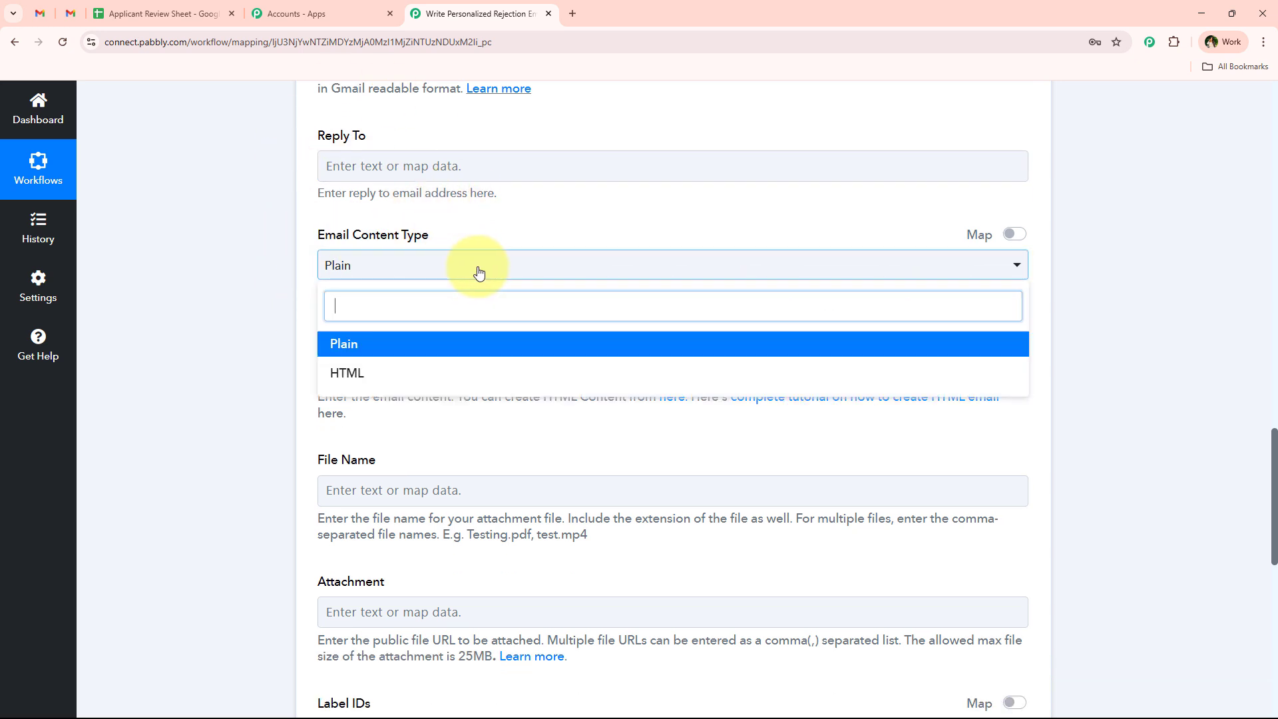
left_click(446, 354)
- Insert step 3's Choices 0 Message Content body as the email content
scroll(276, 297, "down", 1)
left_click_drag(319, 272, 398, 273)
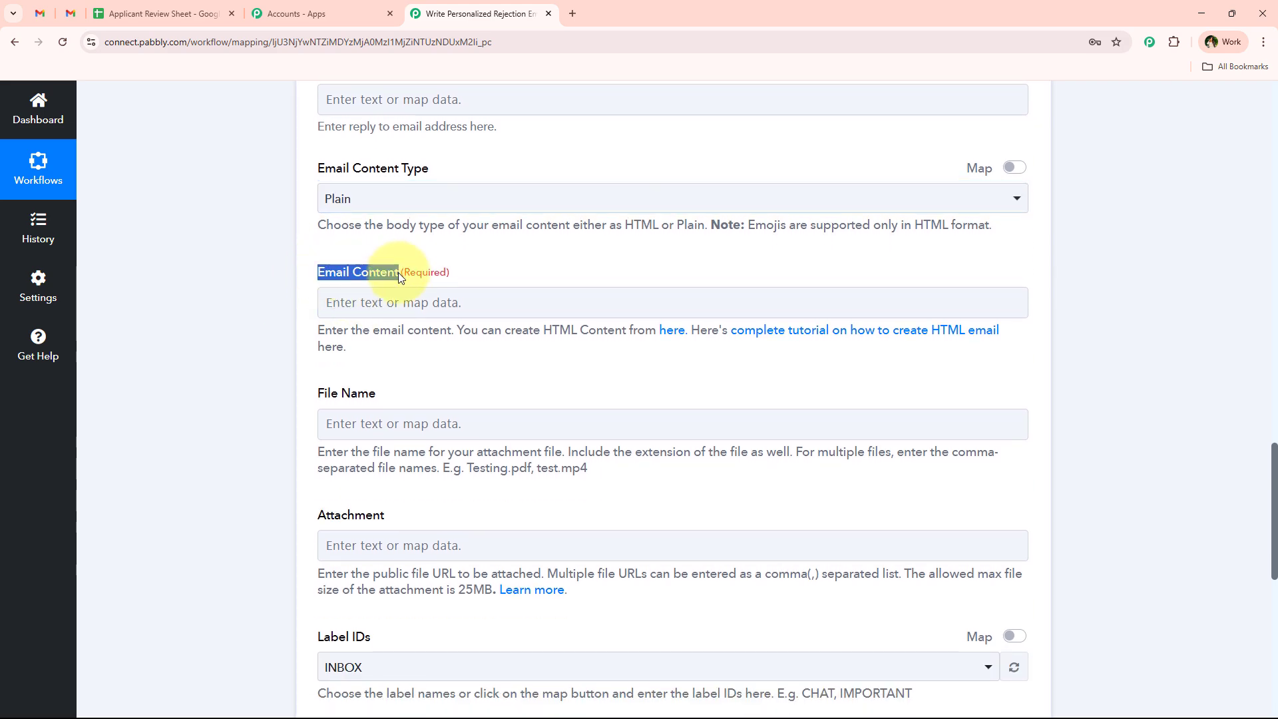
left_click(400, 302)
left_click(499, 531)
scroll(513, 598, "down", 1)
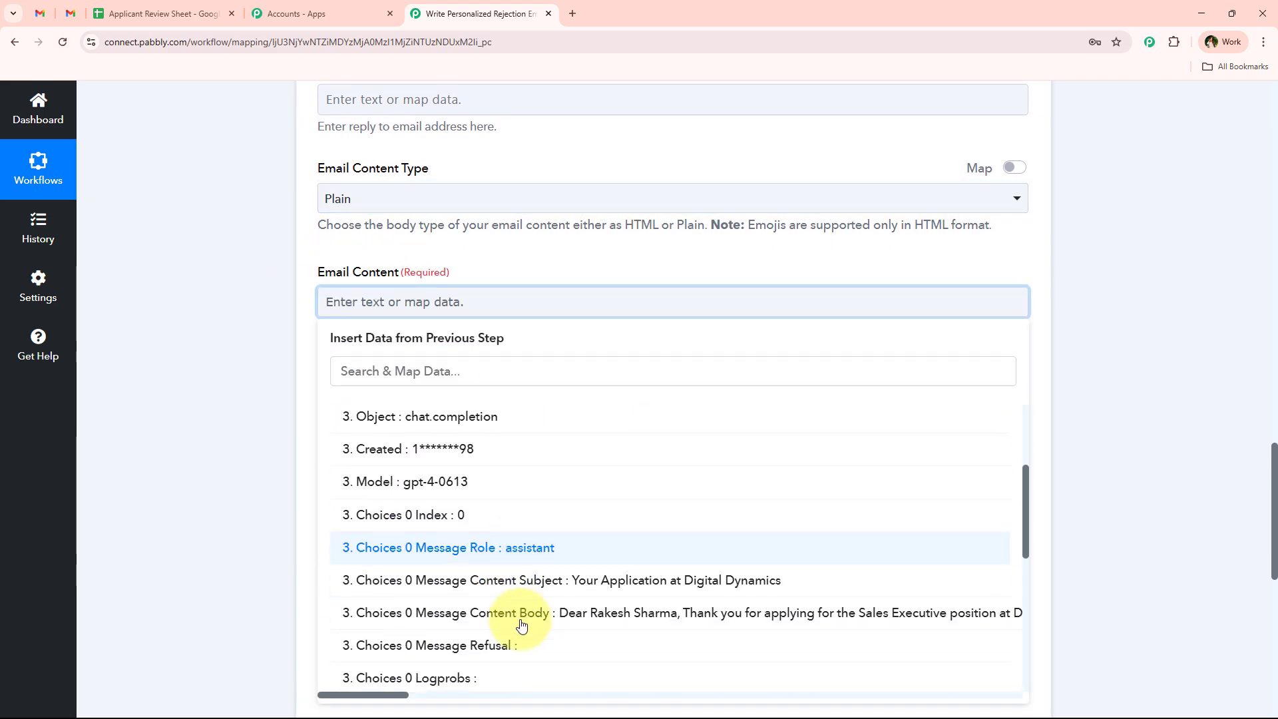
left_click(521, 612)
left_click(328, 464)
- Skip the remaining optional fields and scroll to the Save buttons
scroll(333, 466, "down", 4)
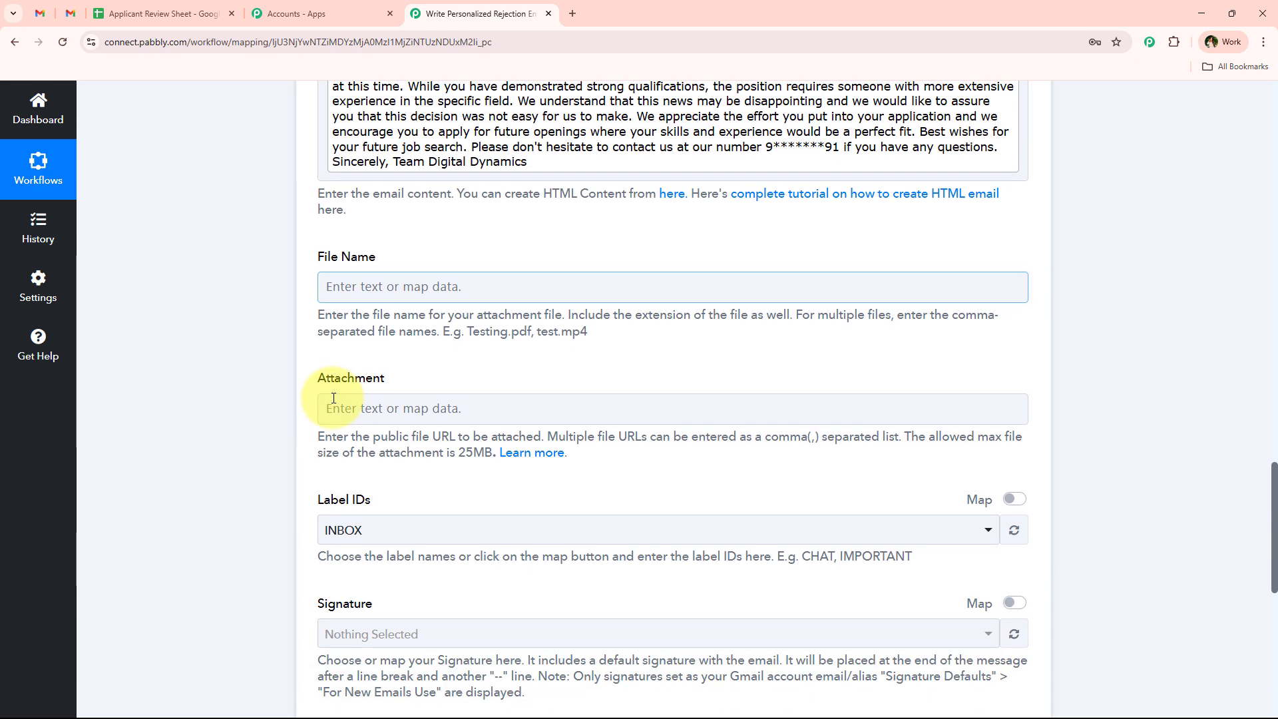
left_click_drag(322, 249, 399, 607)
left_click(233, 499)
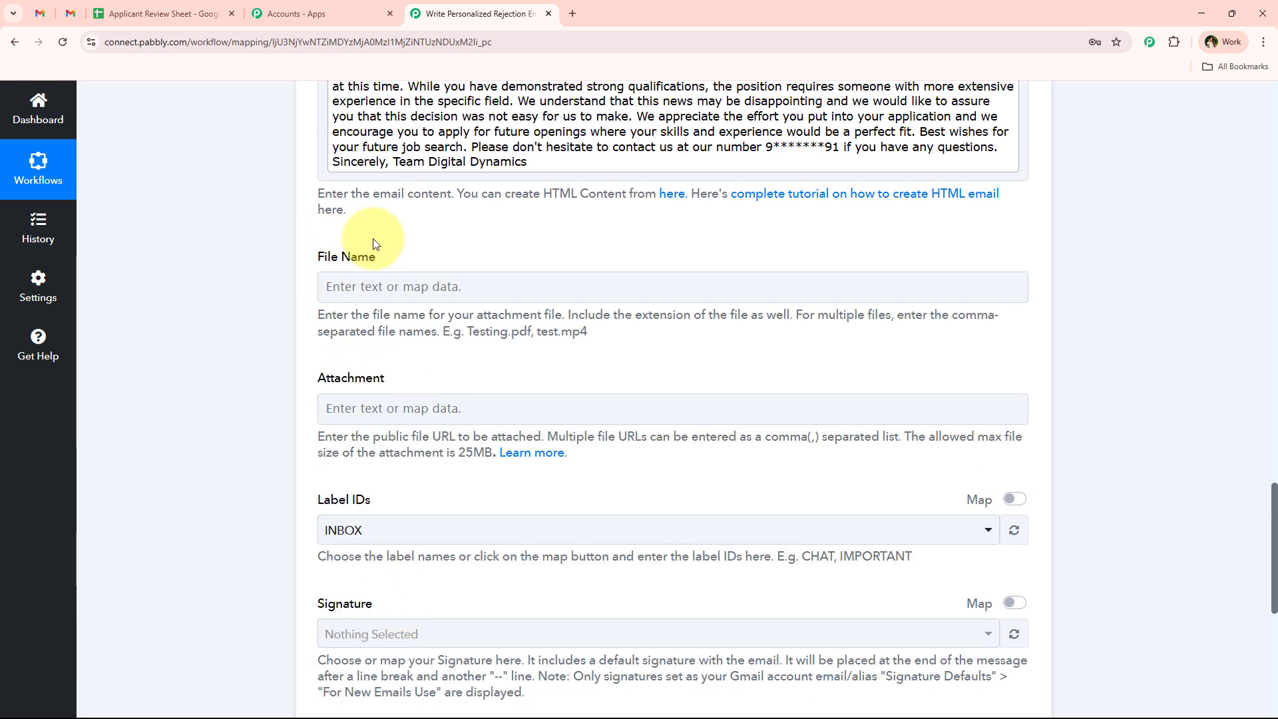
scroll(440, 326, "down", 6)
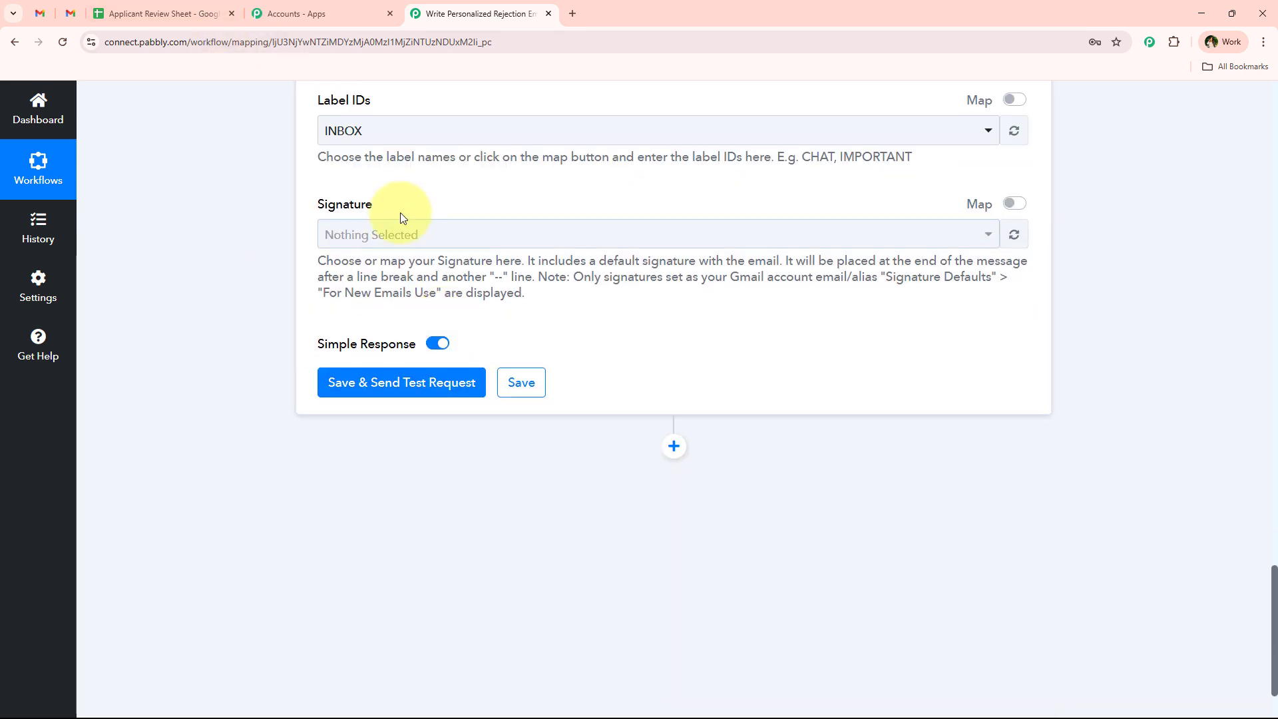
scroll(402, 217, "down", 2)
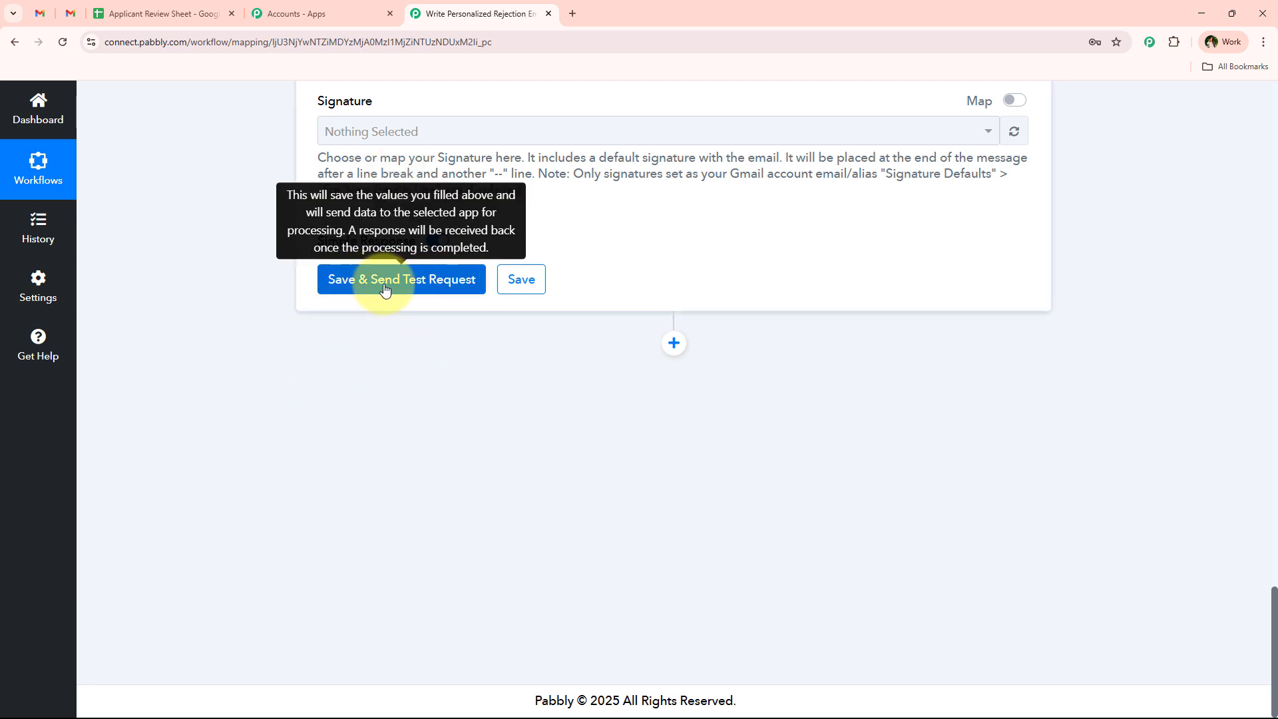
- Save the Gmail step, send a test email, review the response, and collapse the step
left_click(437, 287)
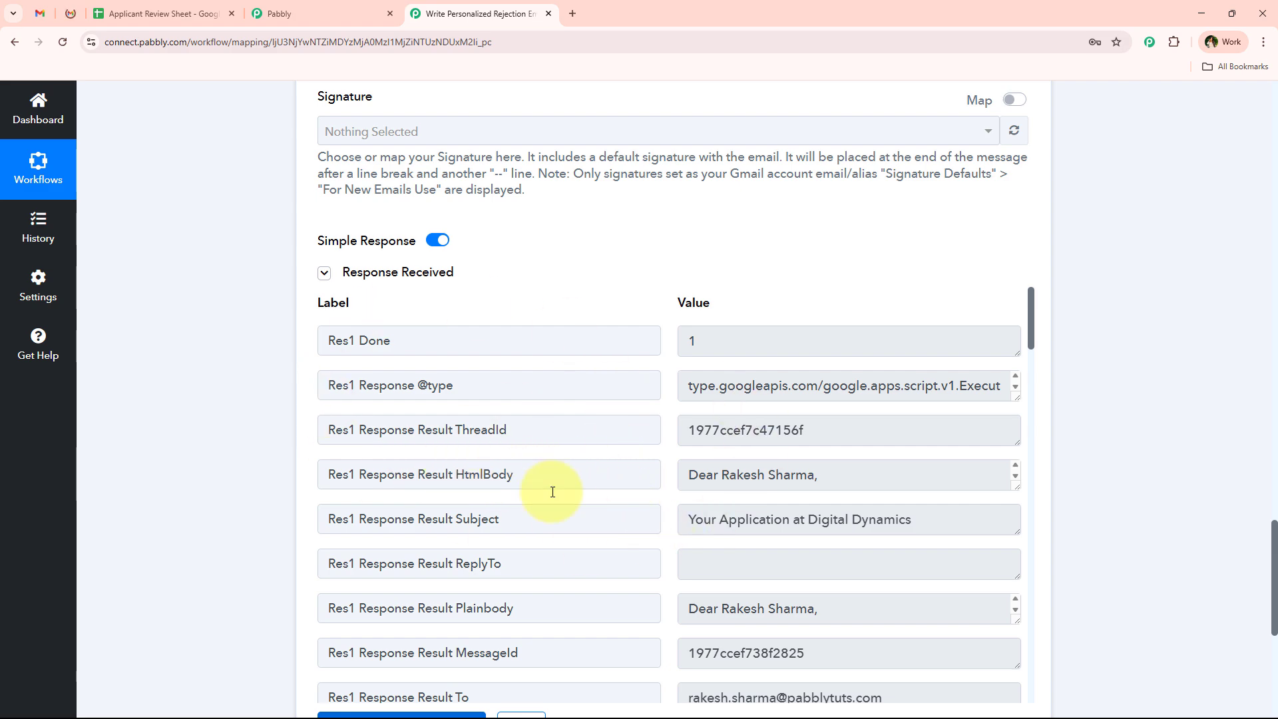
scroll(270, 344, "up", 15)
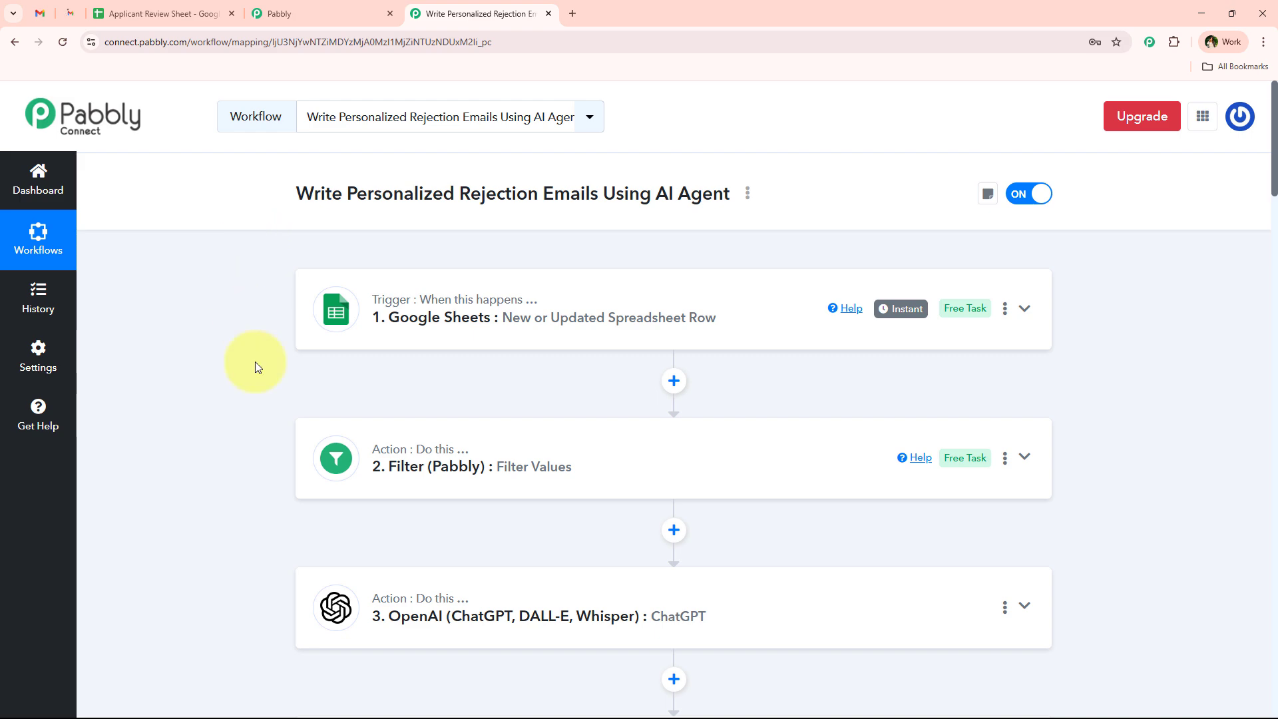
scroll(299, 399, "down", 5)
left_click(528, 502)
scroll(246, 460, "up", 3)
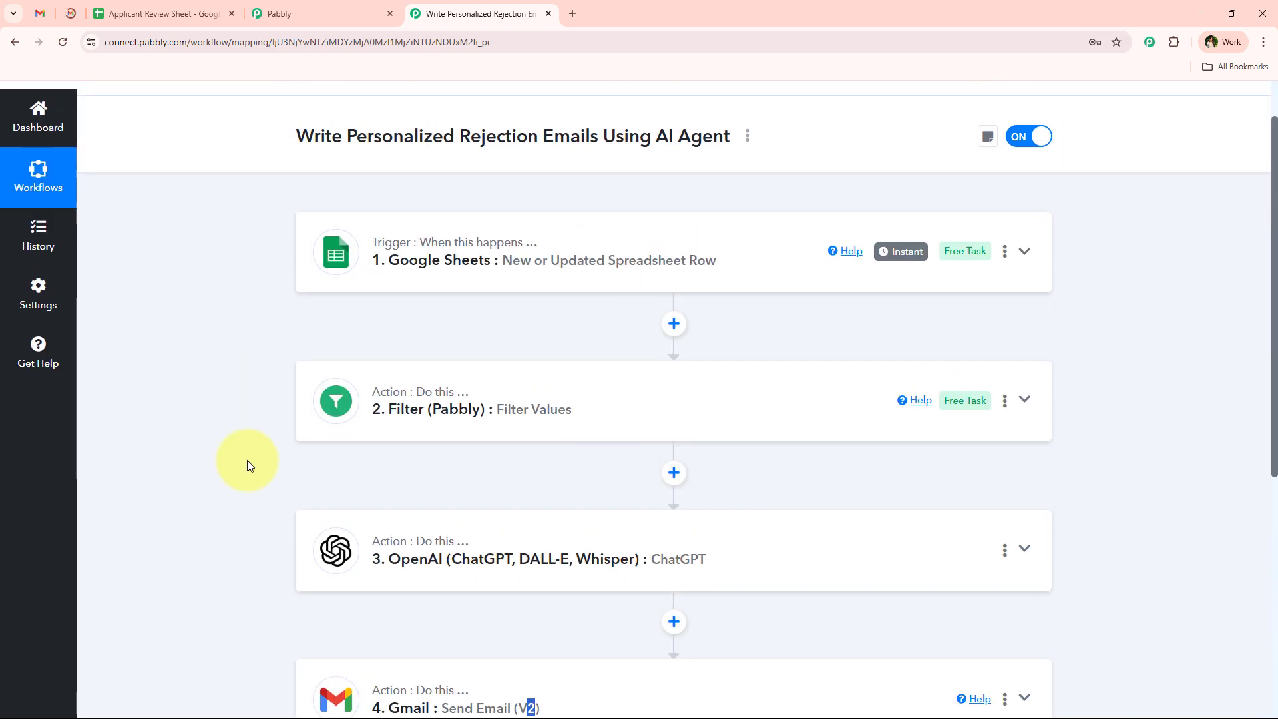
left_click(70, 13)
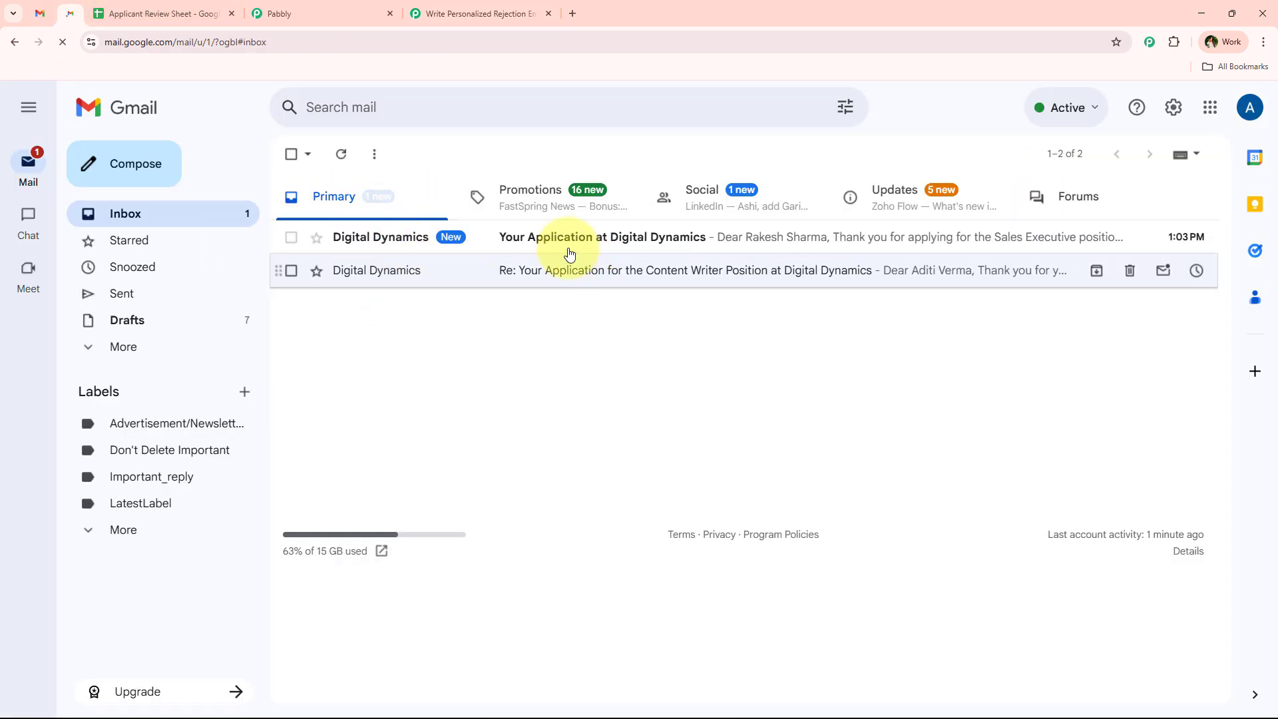
- Open the 'Your Application at Digital Dynamics' email and review its subject and body
left_click(680, 249)
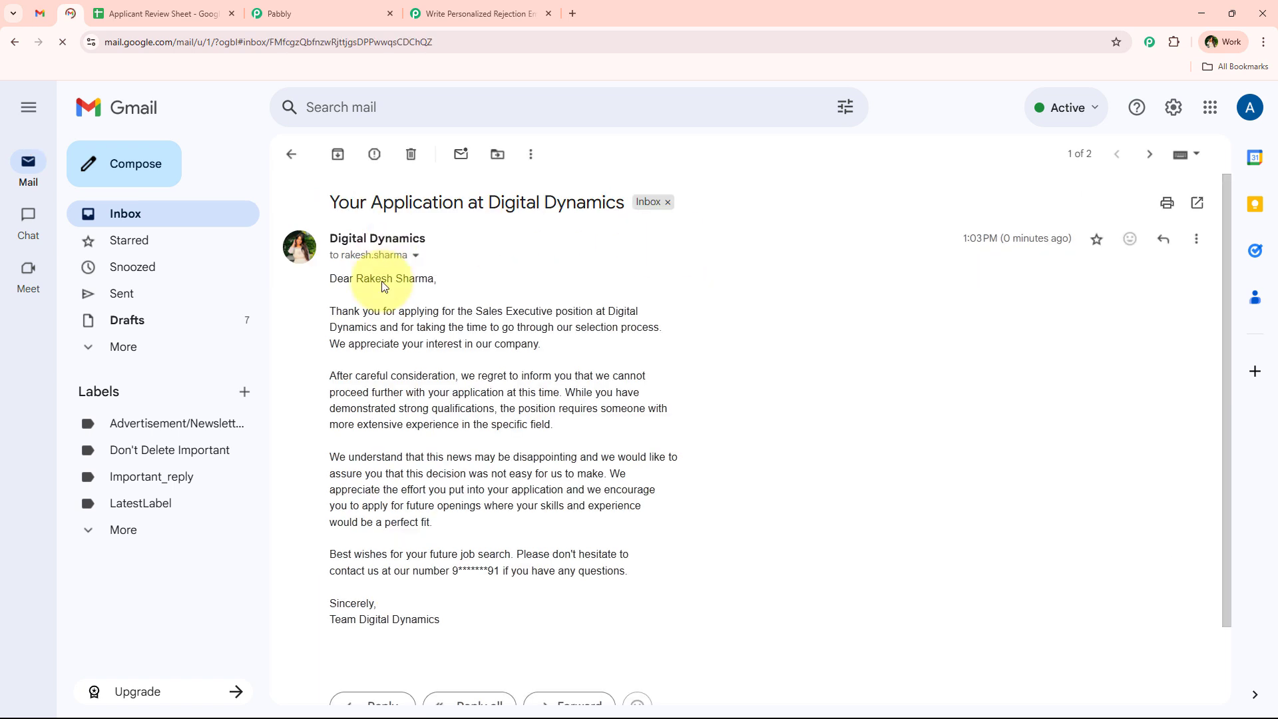
left_click_drag(330, 203, 628, 203)
left_click(649, 410)
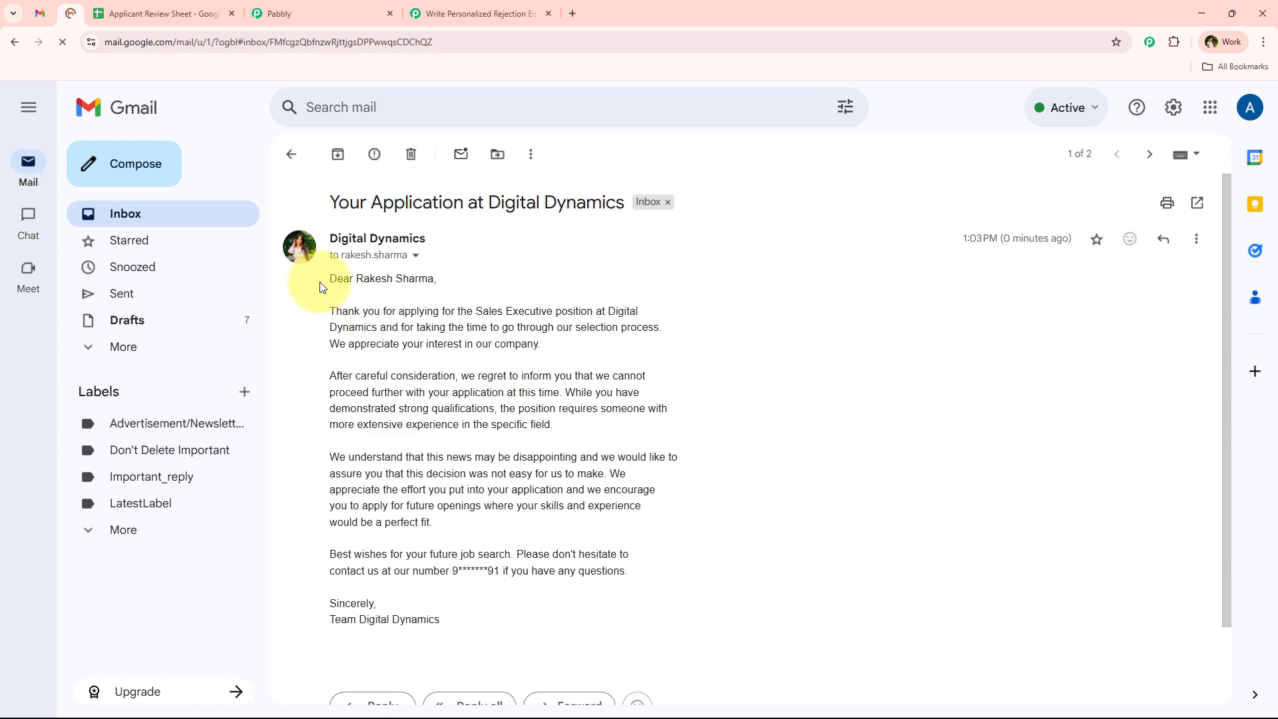
left_click_drag(320, 282, 653, 570)
left_click(693, 582)
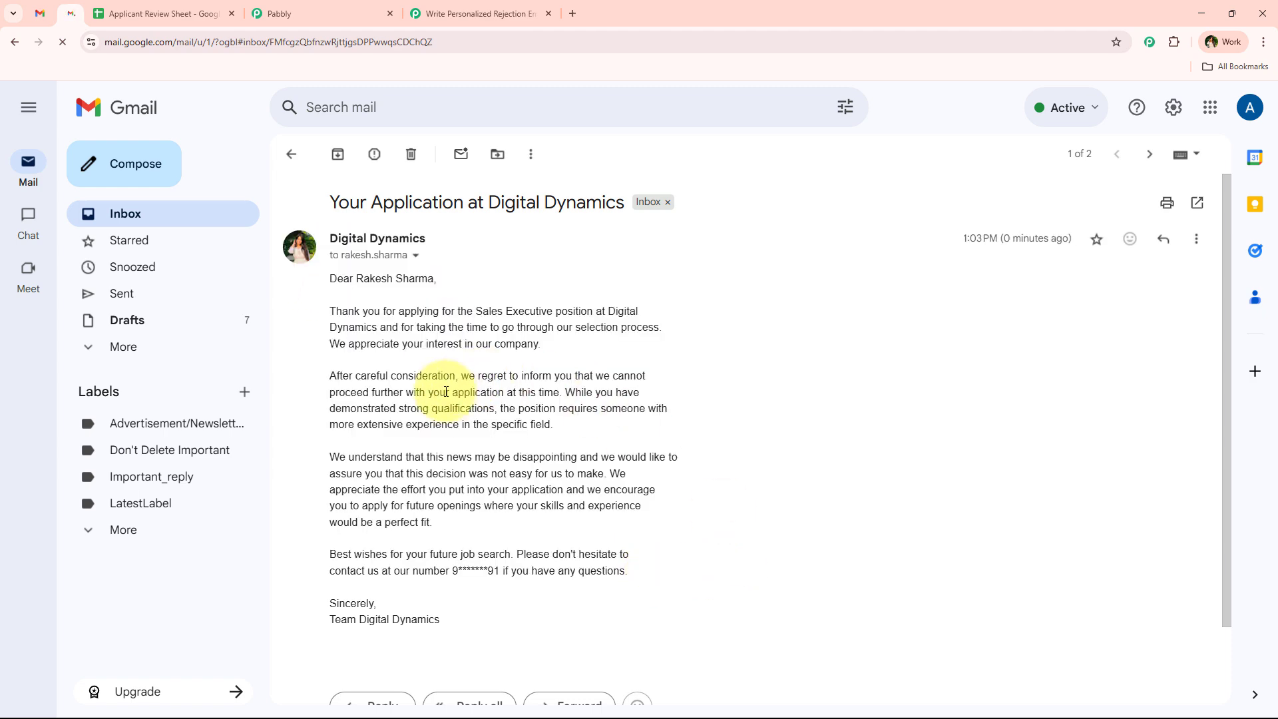
- Check the personalised role, company and recipient name in the email, then return to Pabbly
left_click_drag(332, 295, 461, 290)
left_click_drag(330, 311, 432, 313)
left_click_drag(550, 316, 607, 314)
left_click_drag(326, 331, 371, 332)
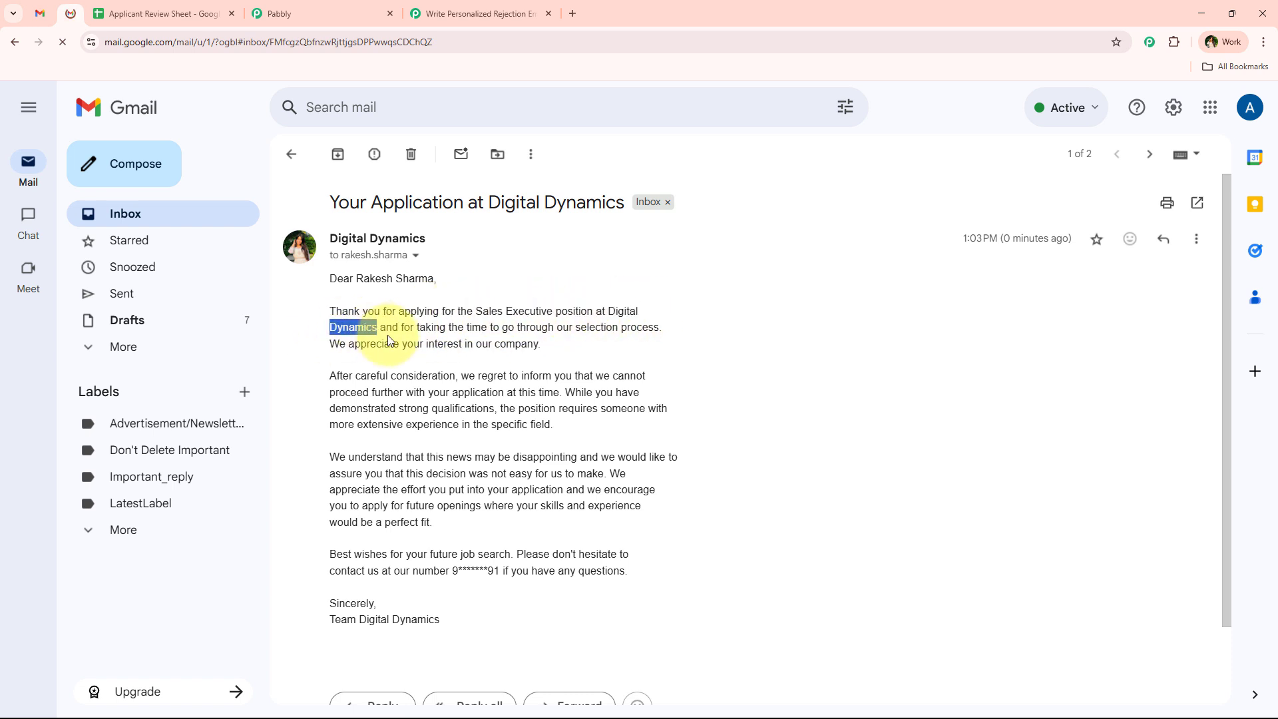
left_click_drag(629, 571, 326, 310)
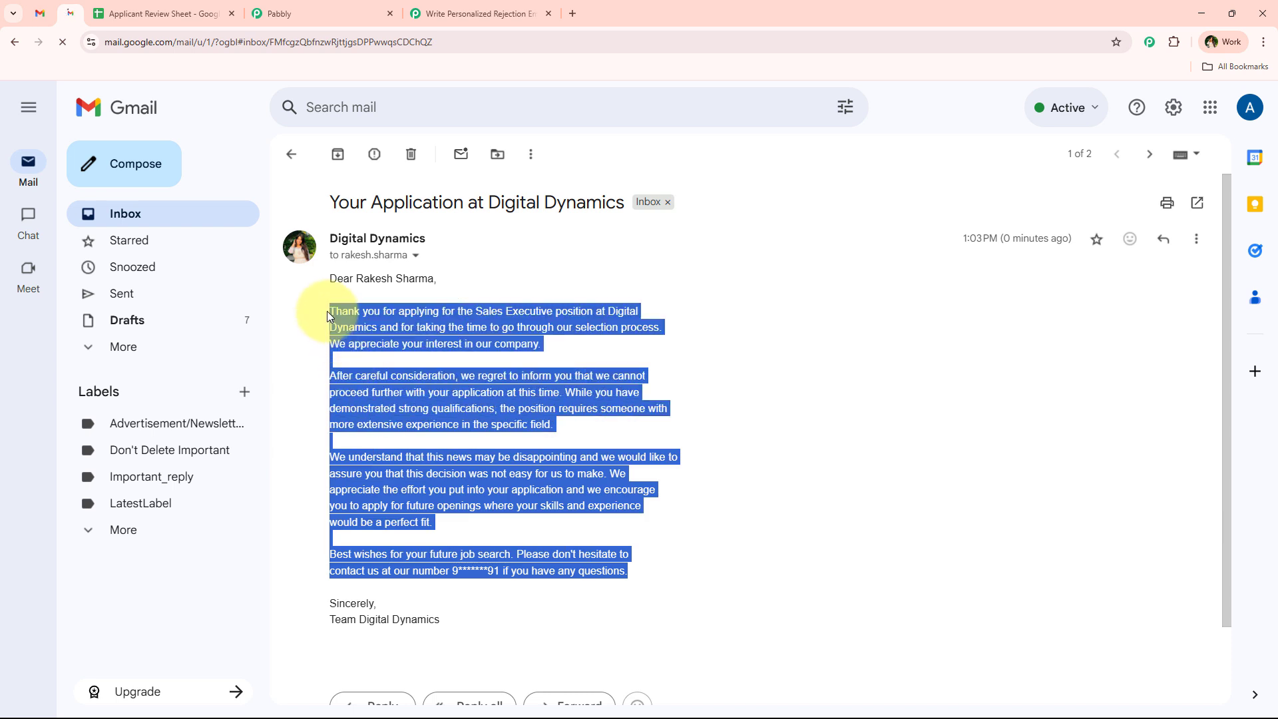
left_click(425, 306)
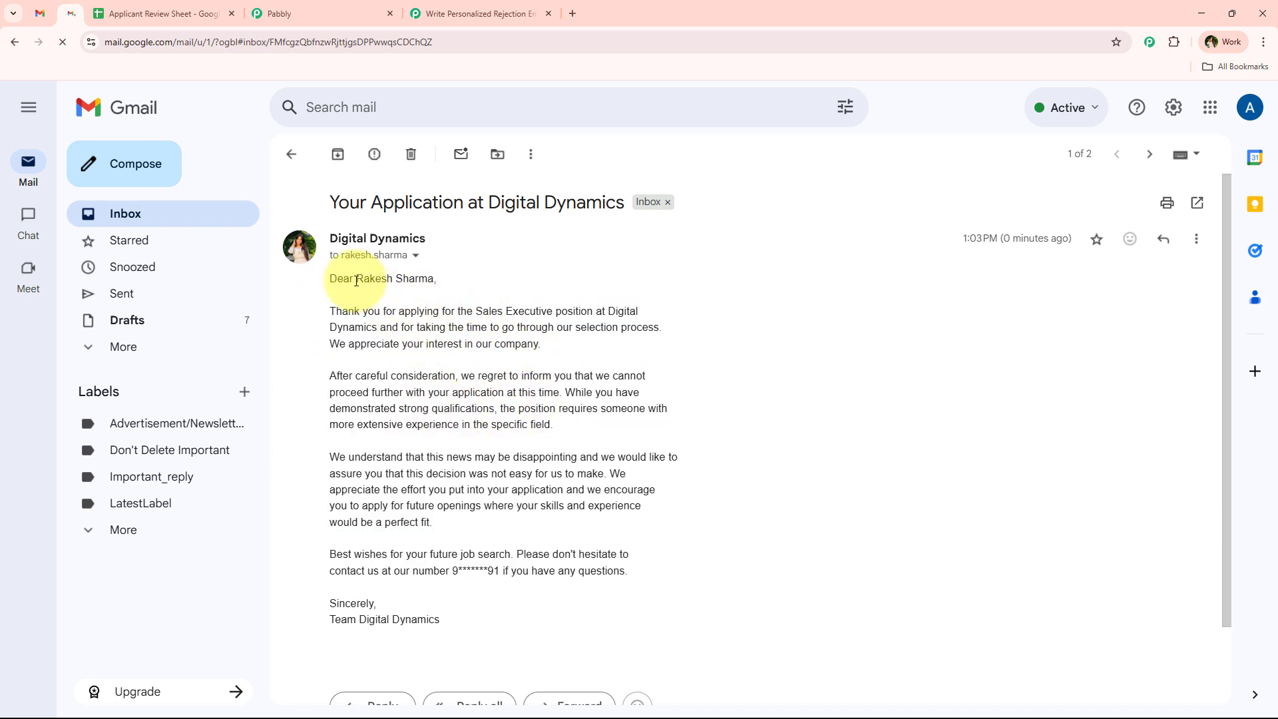
left_click_drag(357, 278, 437, 279)
left_click(488, 356)
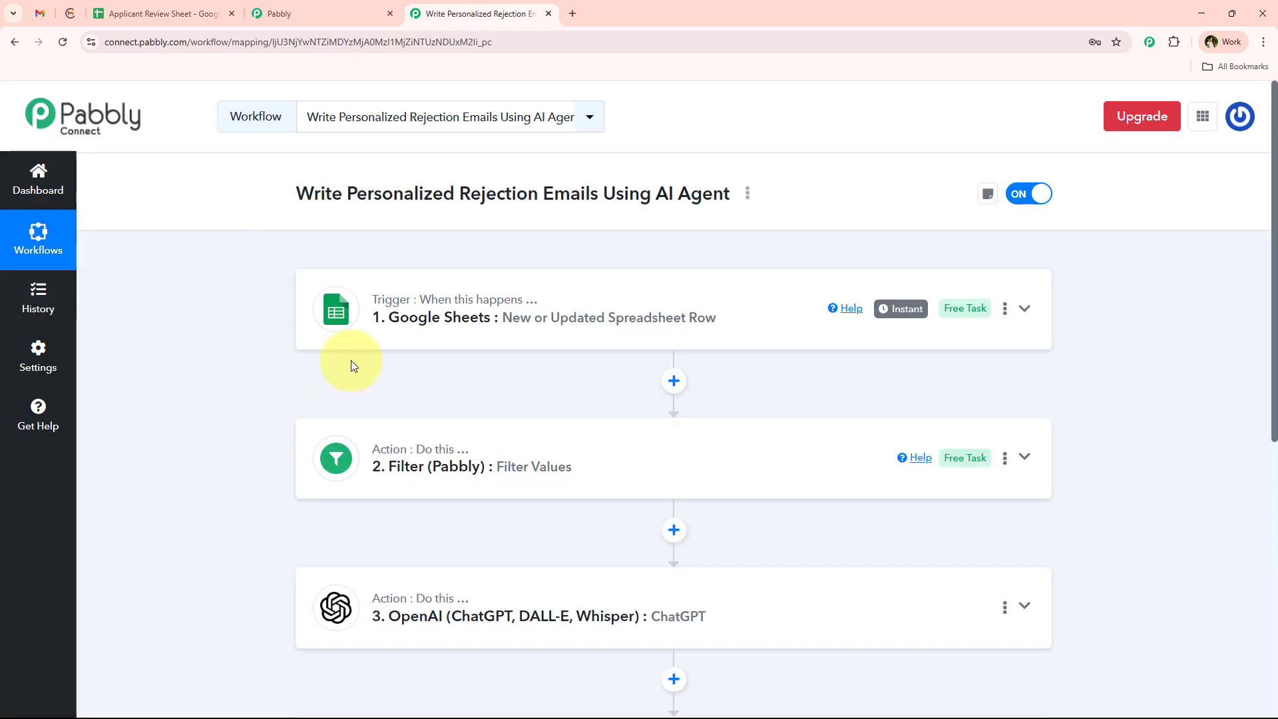
scroll(270, 426, "down", 5)
scroll(271, 432, "up", 5)
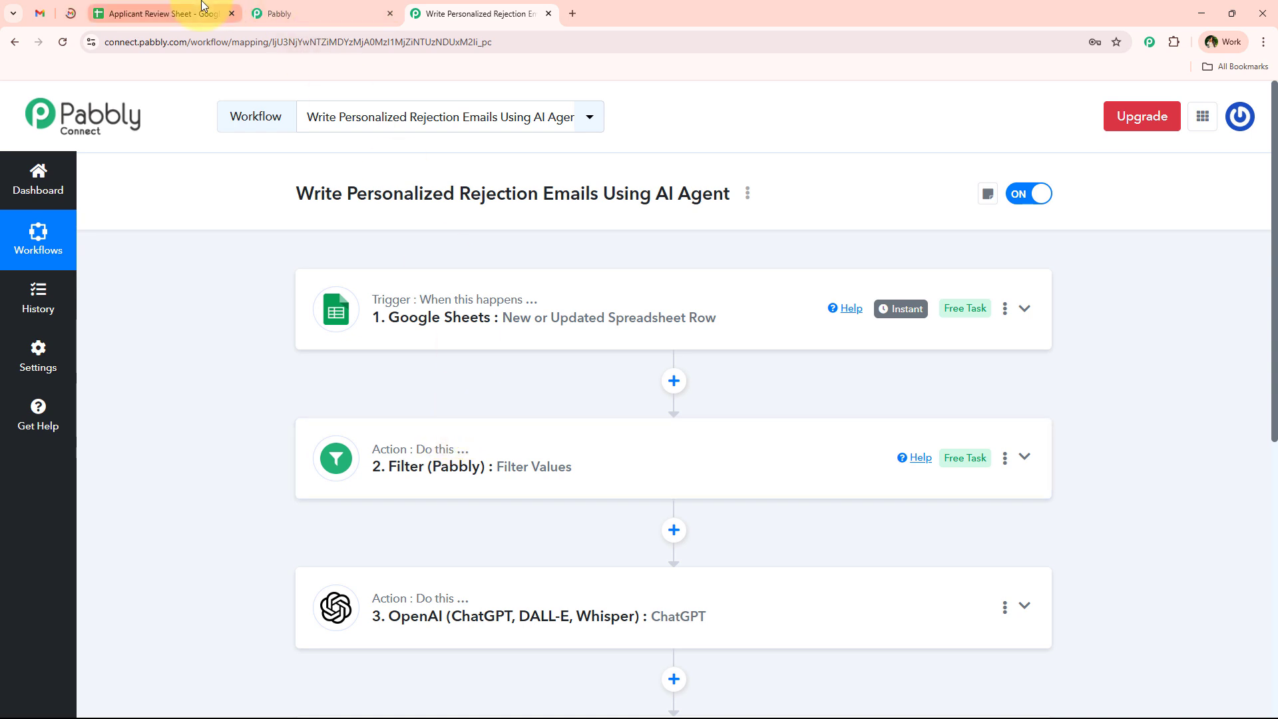
left_click(166, 13)
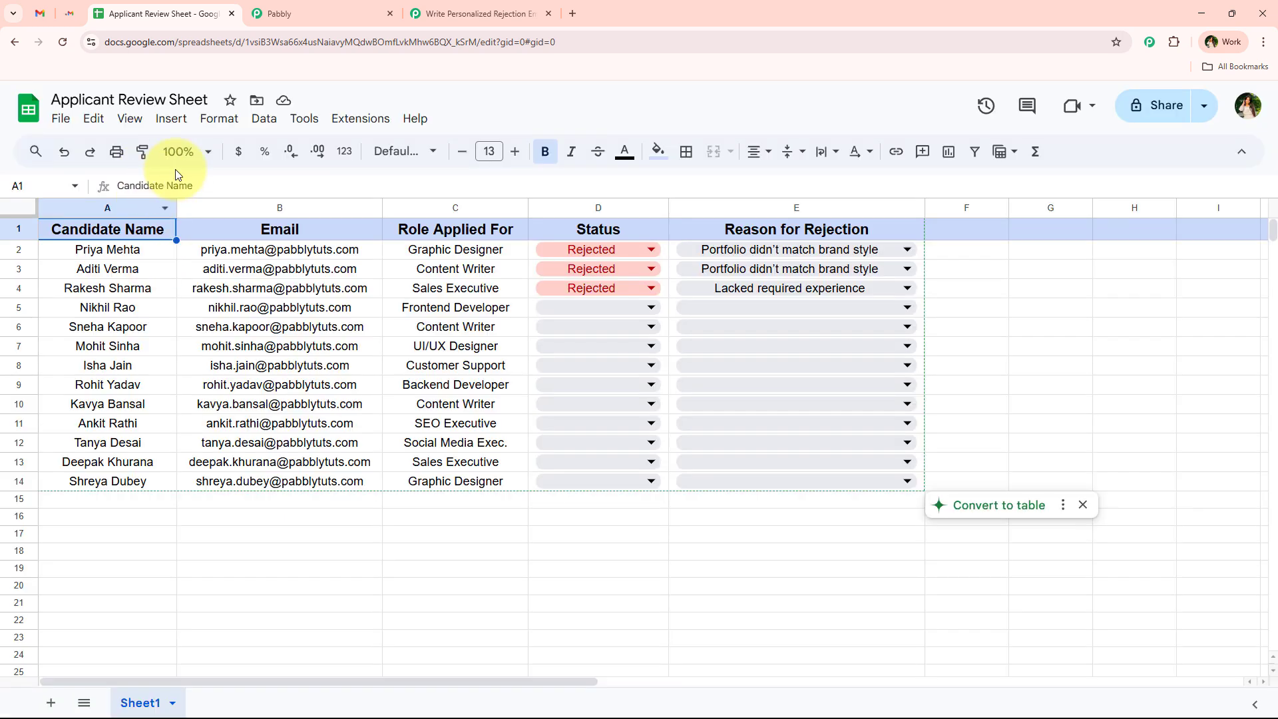
left_click(181, 152)
left_click(181, 287)
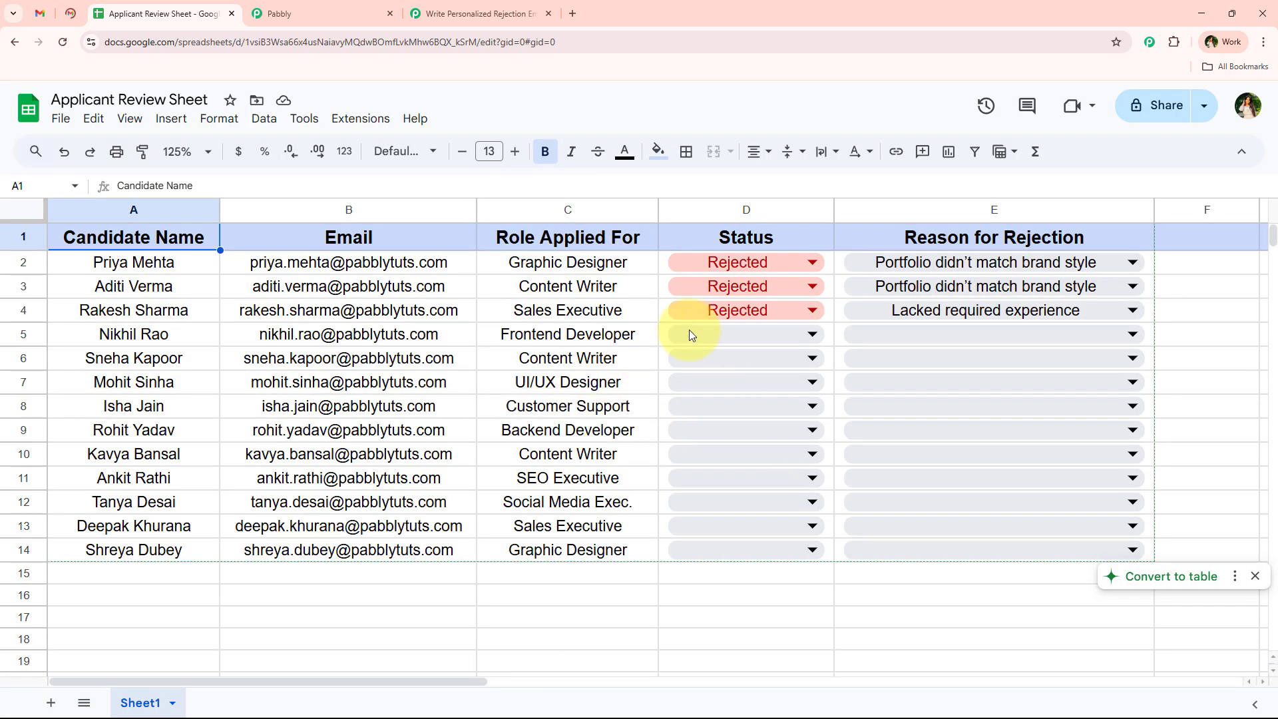
left_click(479, 13)
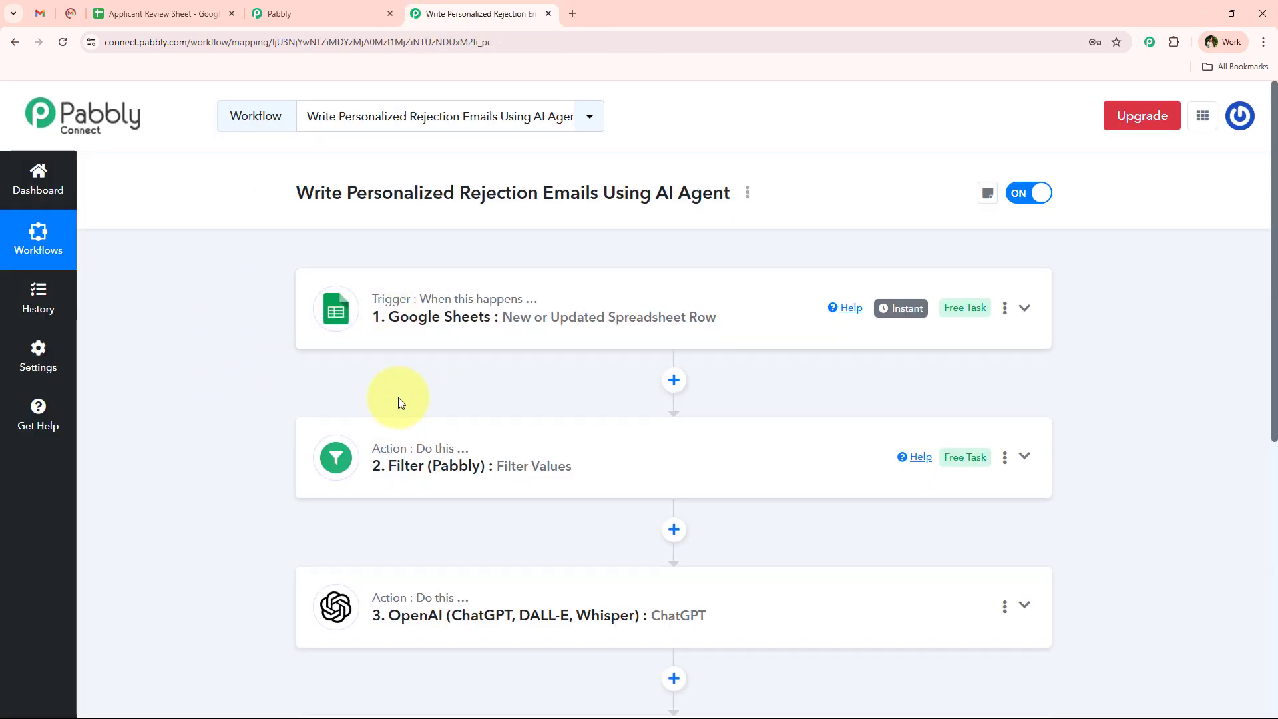
scroll(398, 397, "down", 4)
scroll(393, 450, "up", 2)
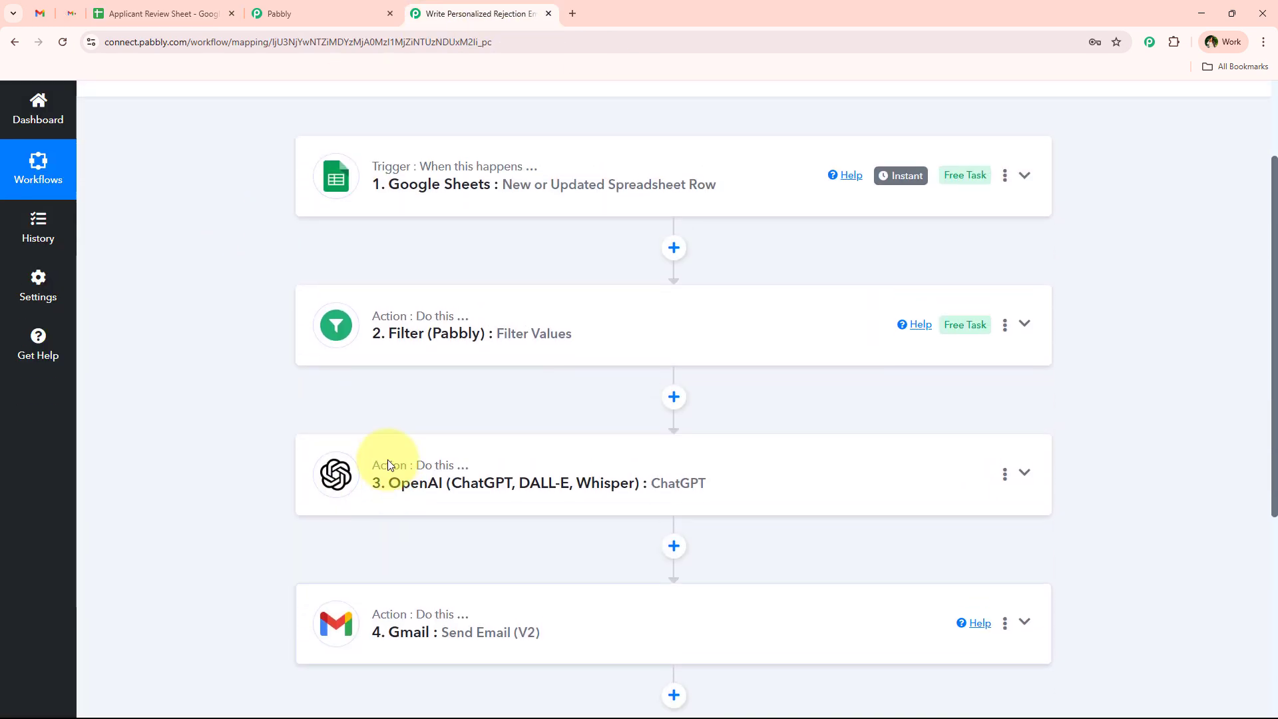
scroll(387, 459, "up", 2)
scroll(377, 461, "down", 5)
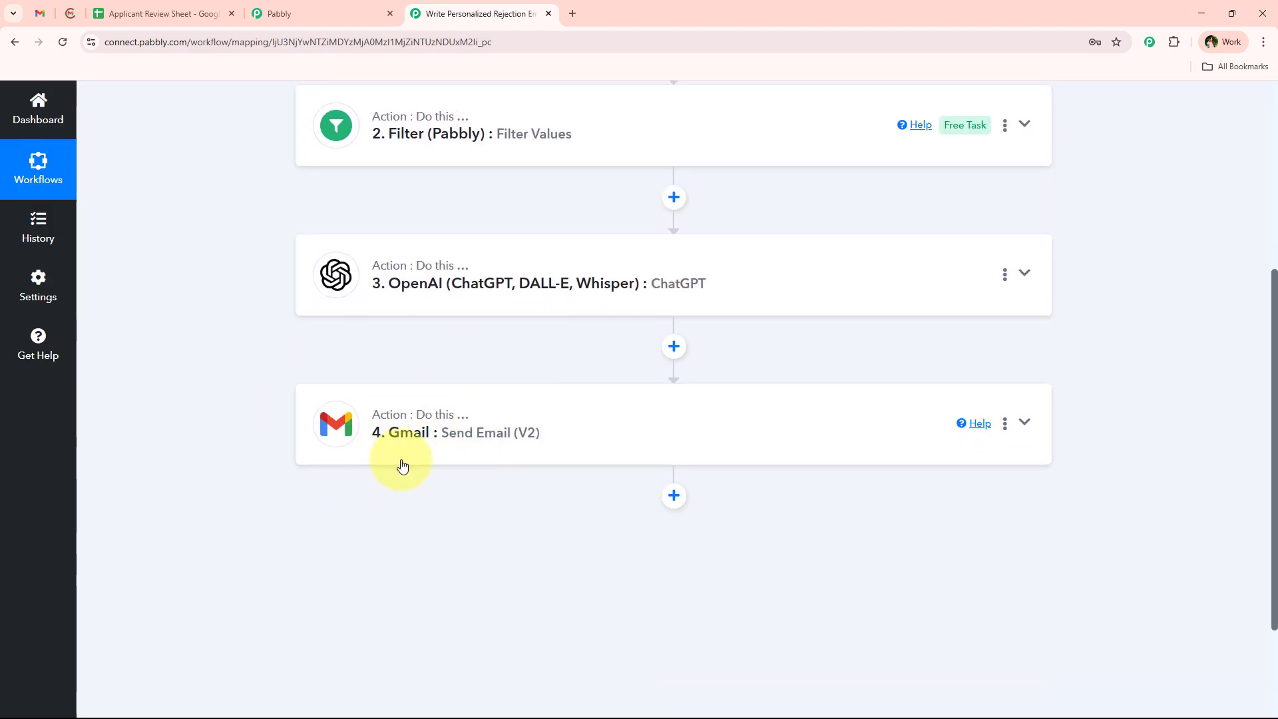
scroll(358, 501, "up", 5)
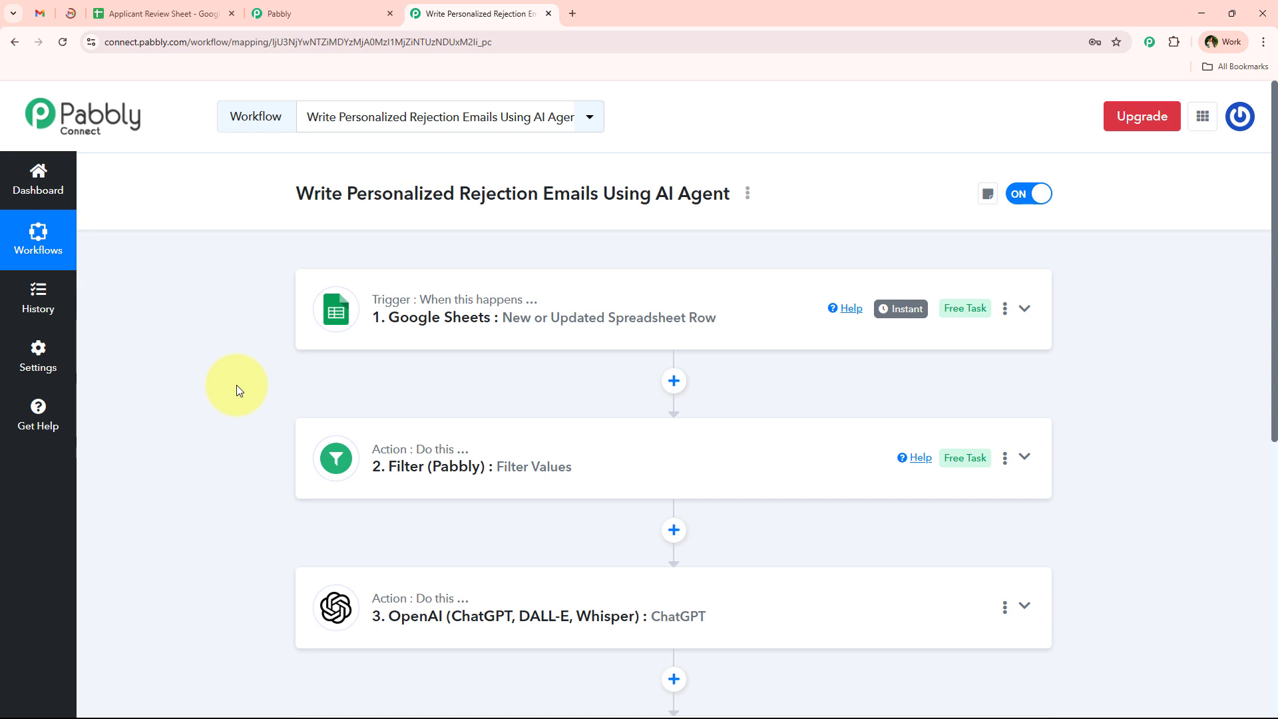
left_click(193, 14)
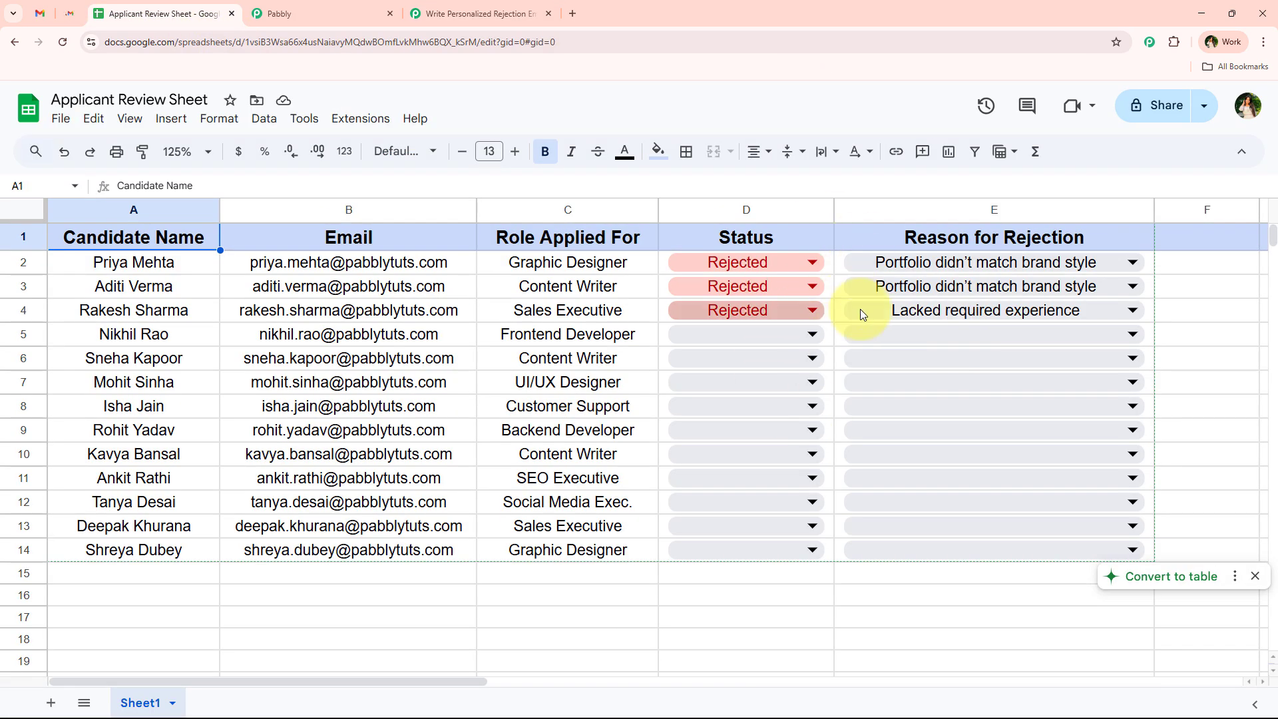
left_click(476, 13)
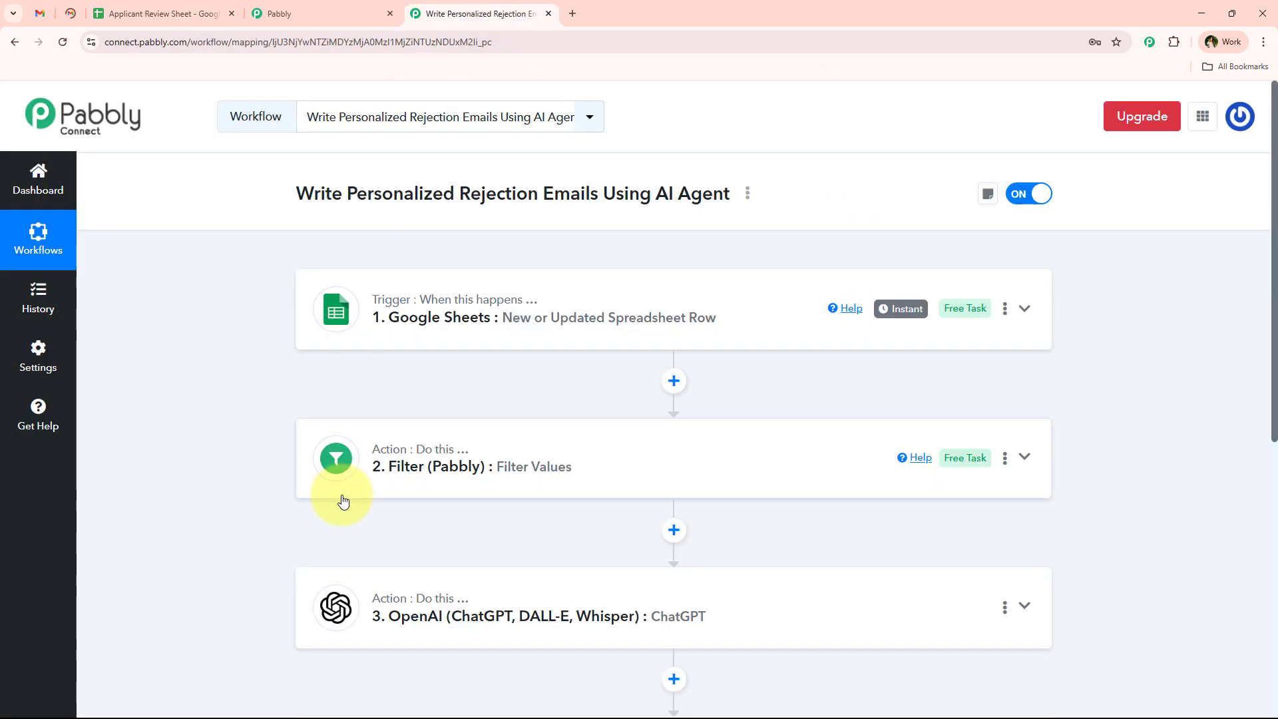